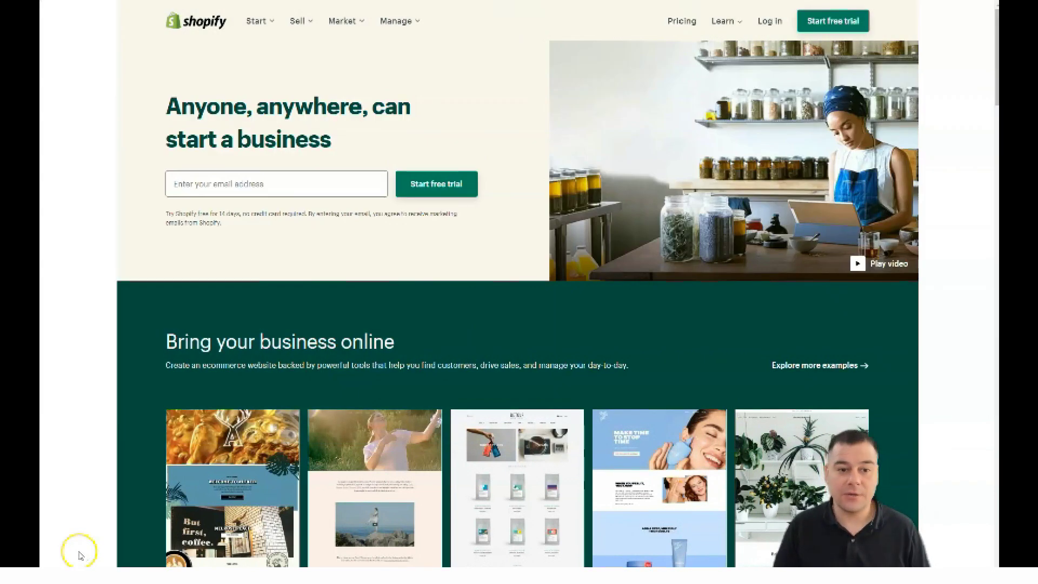
Look through the whole Shopify homepage, from the example stores down to the footer, and return to its beginning.
scroll(78, 551, down, 2)
scroll(91, 543, down, 5)
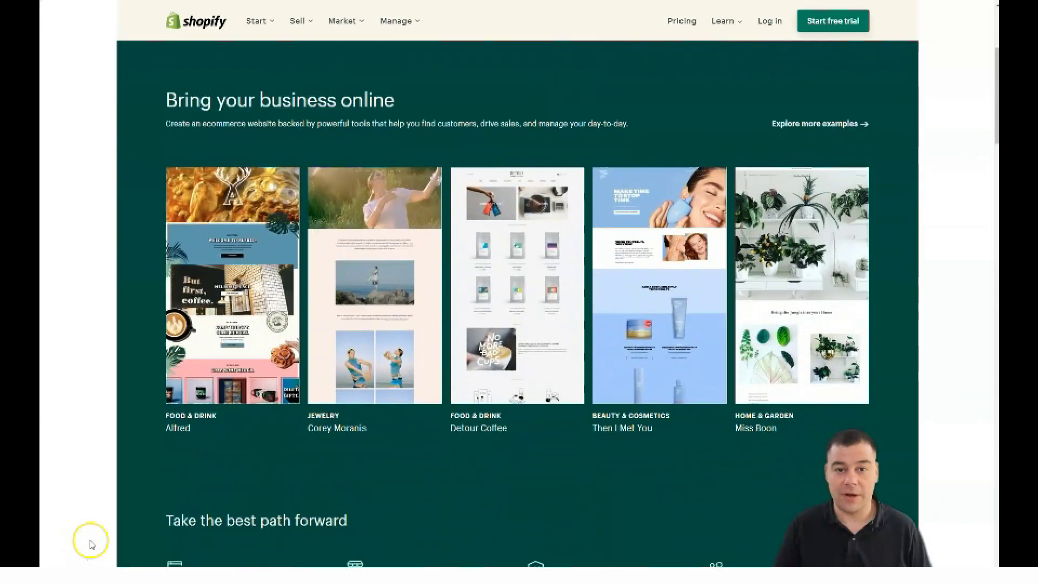
scroll(92, 544, down, 6)
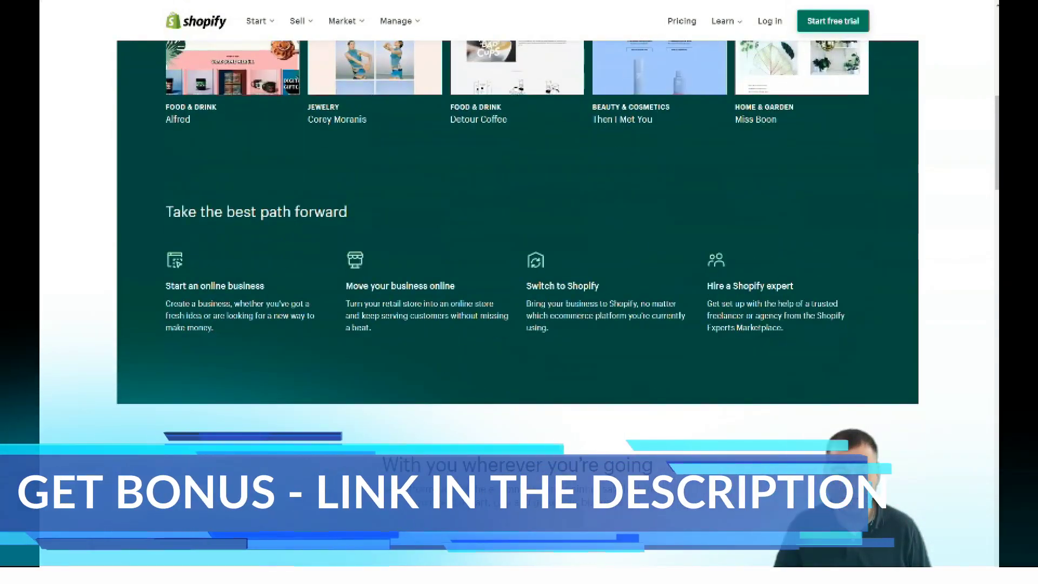
scroll(92, 544, down, 7)
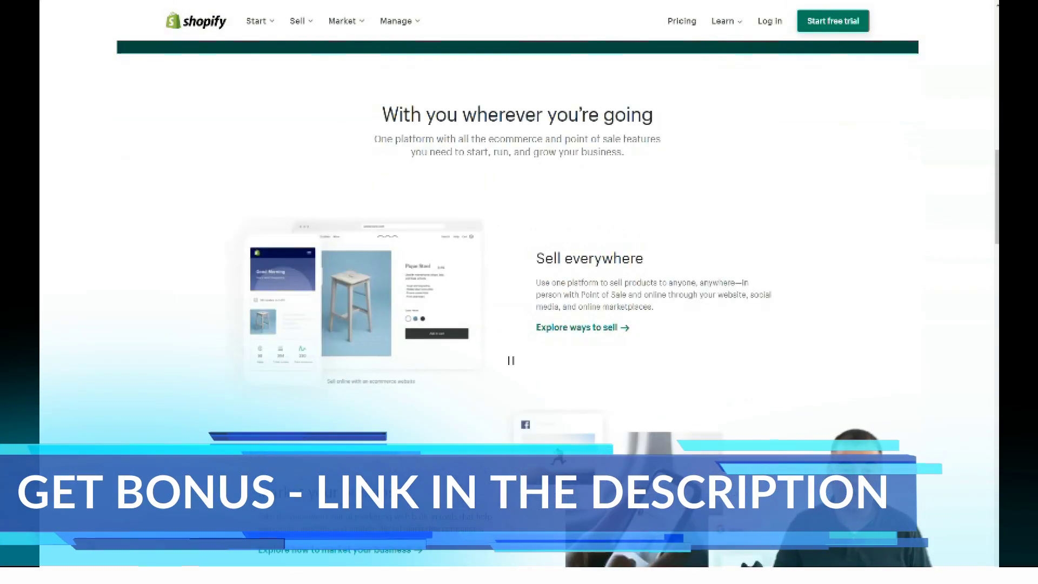
scroll(92, 545, down, 5)
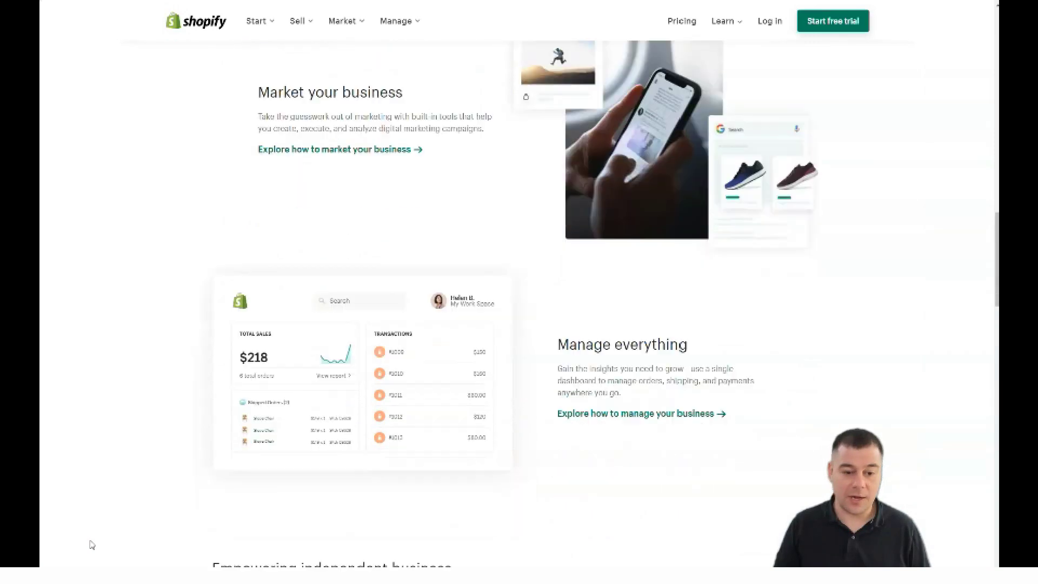
scroll(92, 545, down, 3)
scroll(92, 545, down, 3)
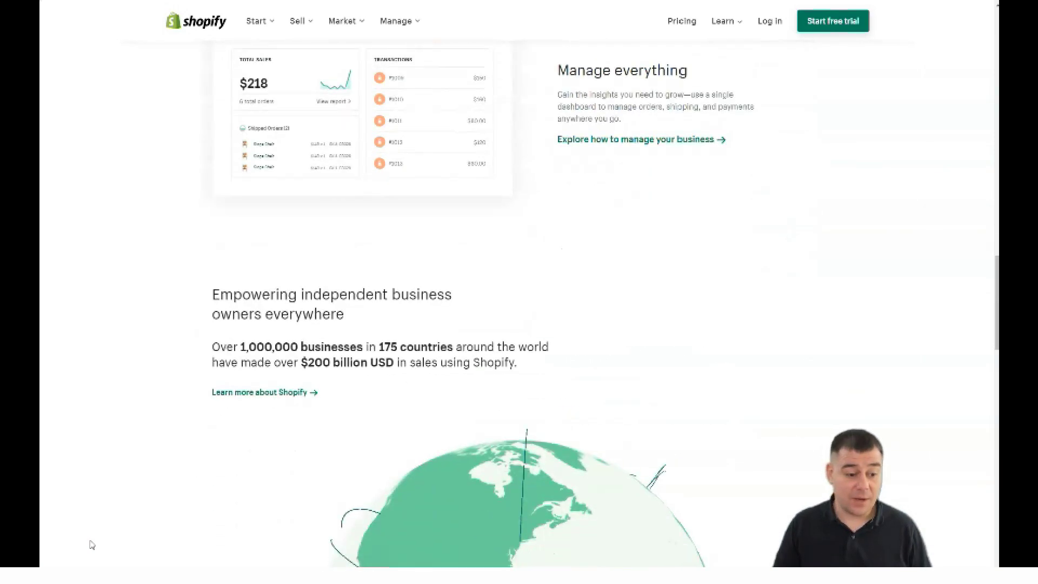
scroll(92, 545, down, 5)
scroll(92, 545, down, 6)
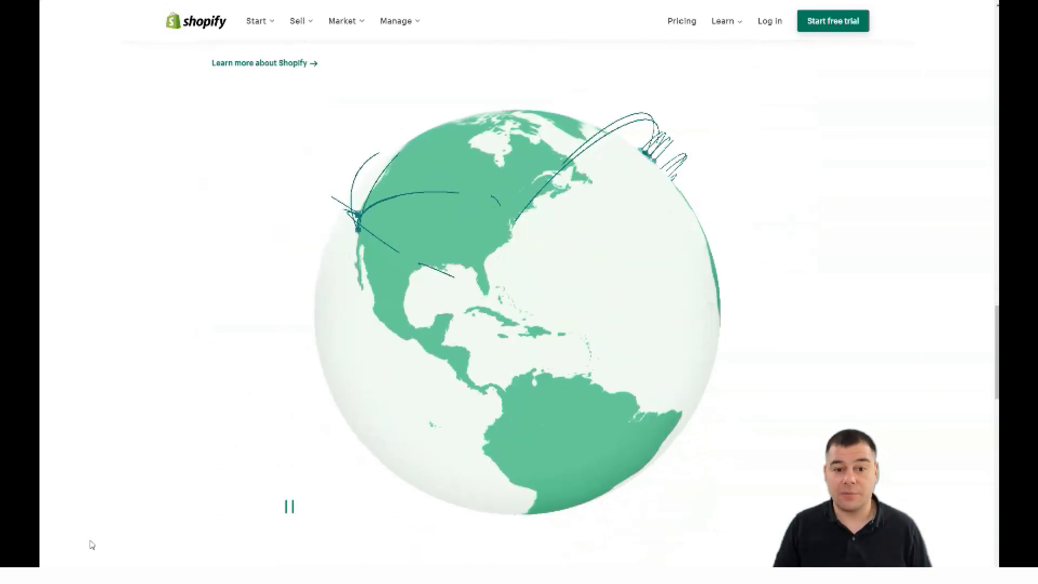
scroll(92, 544, down, 7)
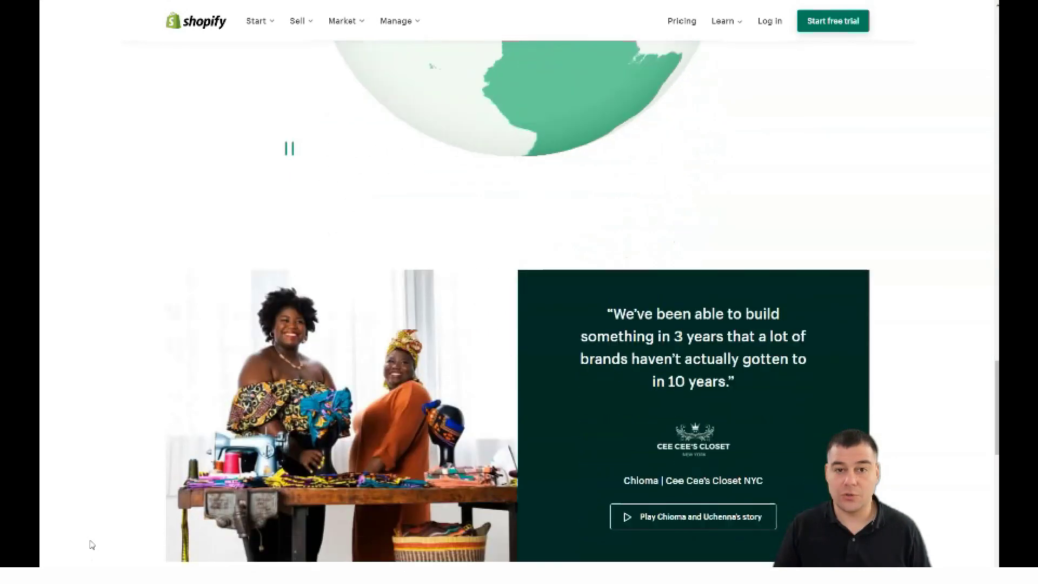
scroll(92, 545, down, 7)
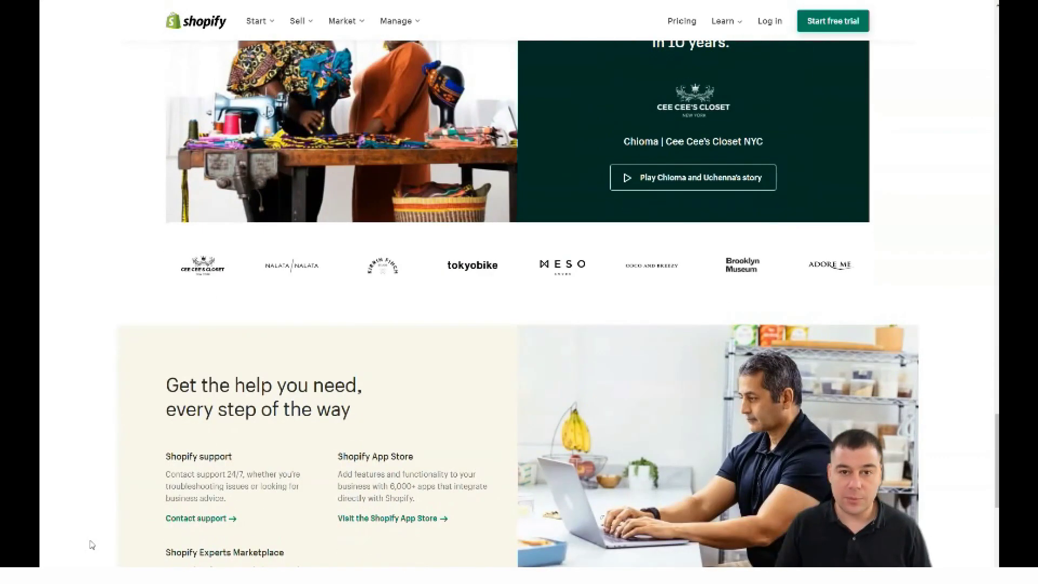
scroll(91, 545, down, 5)
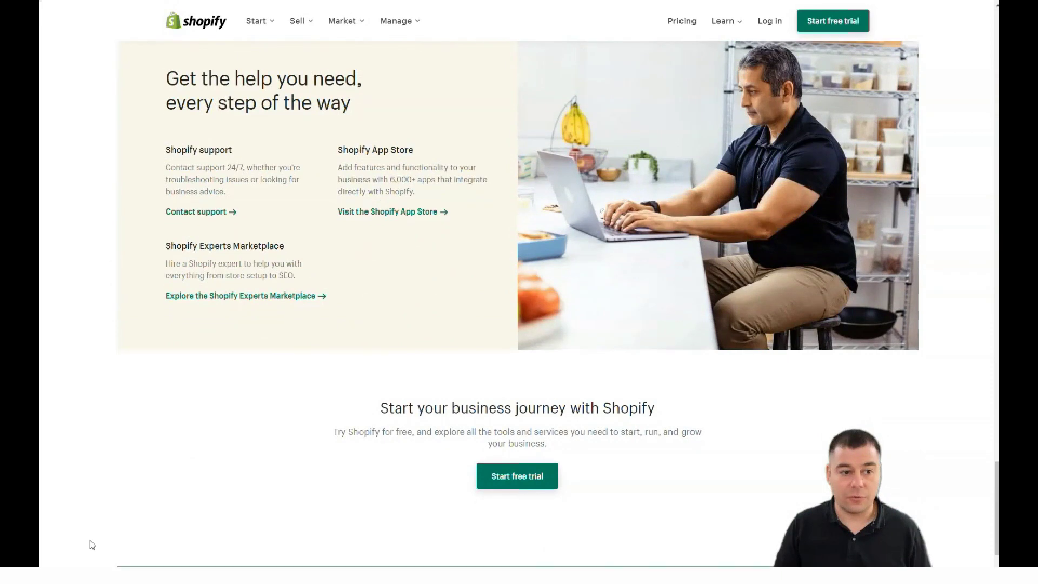
scroll(92, 545, down, 1)
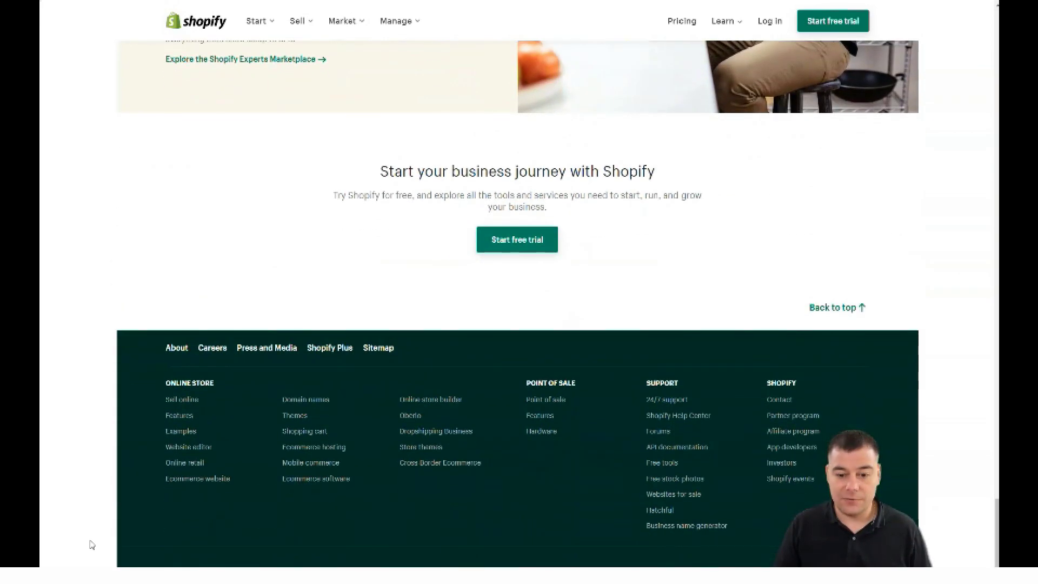
scroll(92, 545, up, 12)
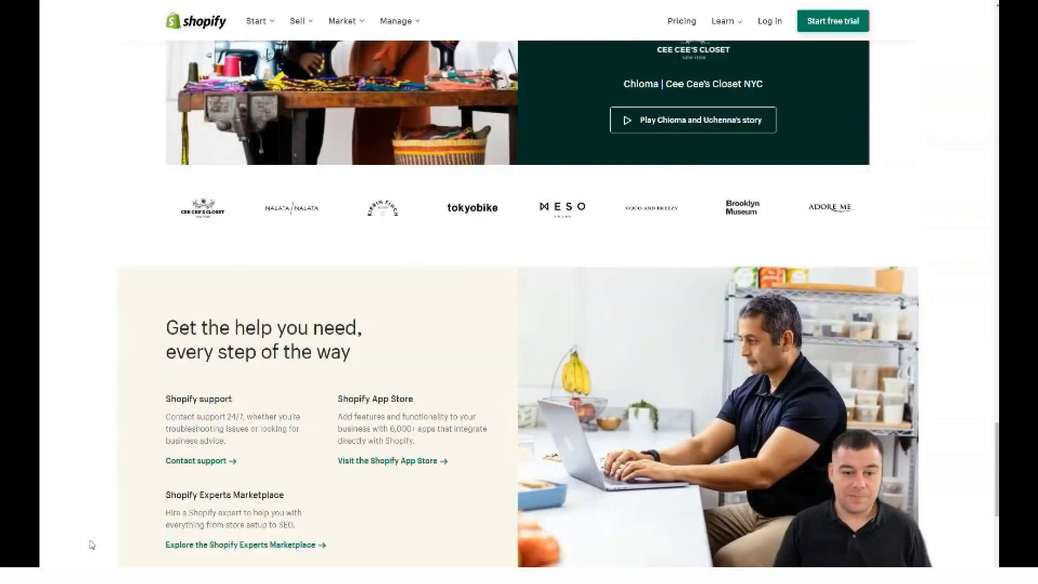
scroll(92, 545, up, 18)
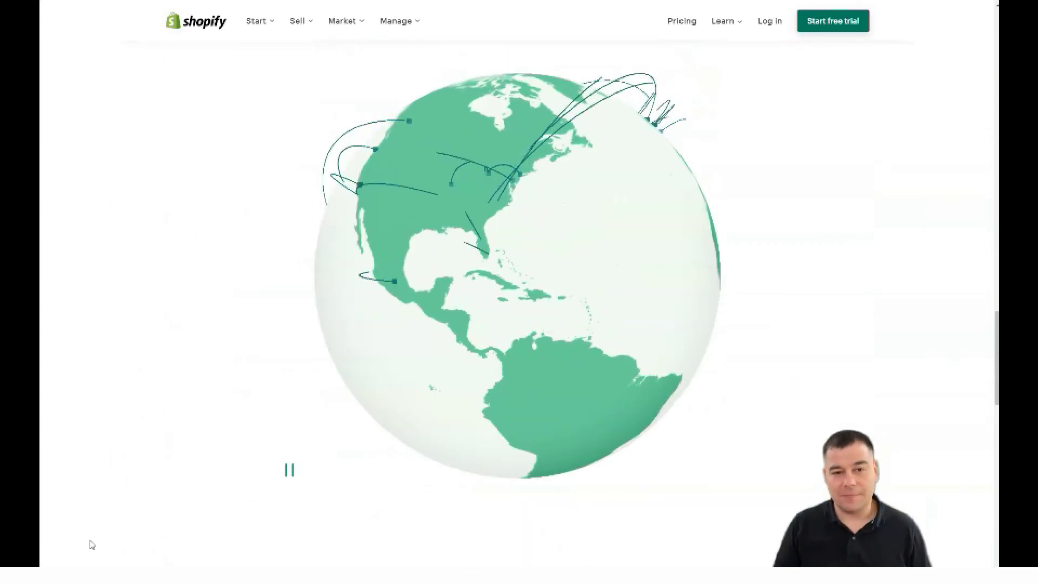
scroll(92, 545, up, 20)
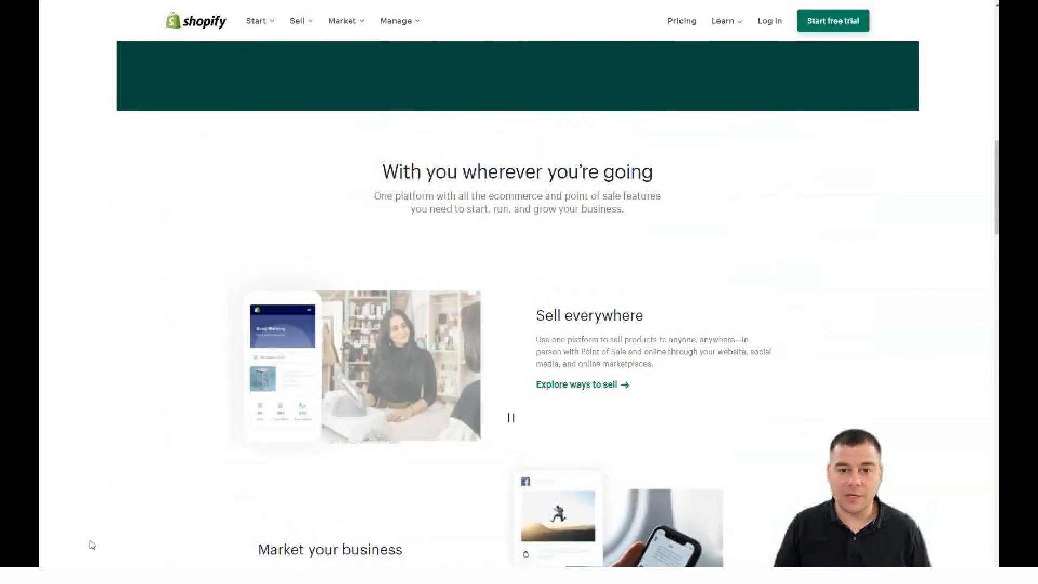
scroll(92, 544, up, 15)
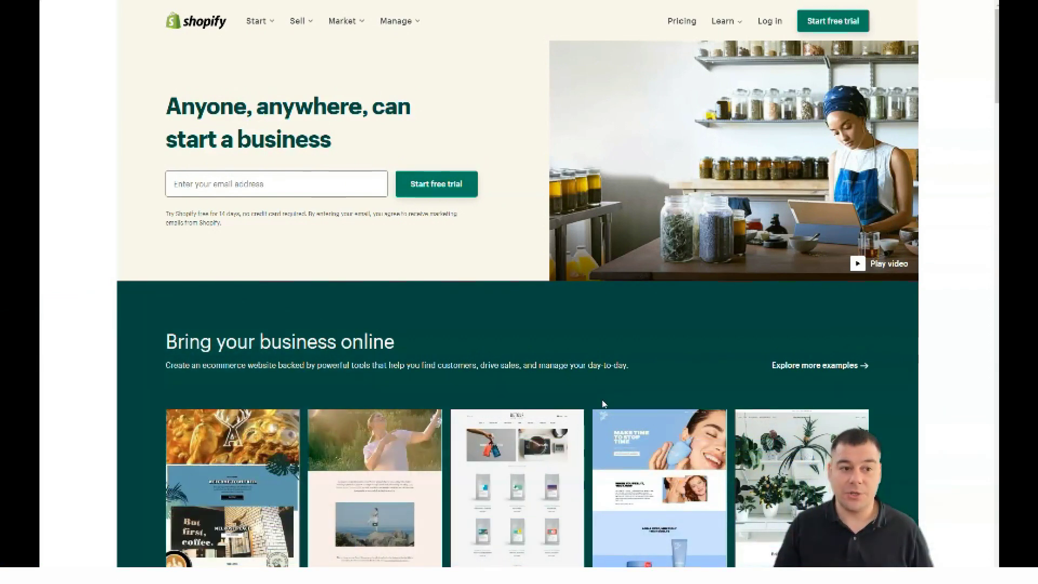
Start the free 14-day trial and create the store from the sign-up form.
click(620, 332)
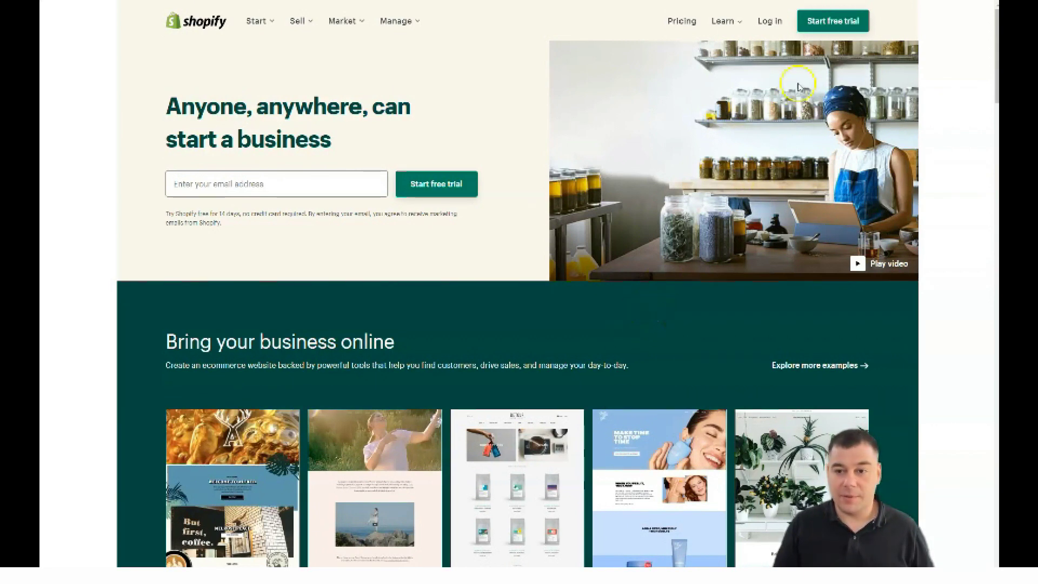
click(832, 33)
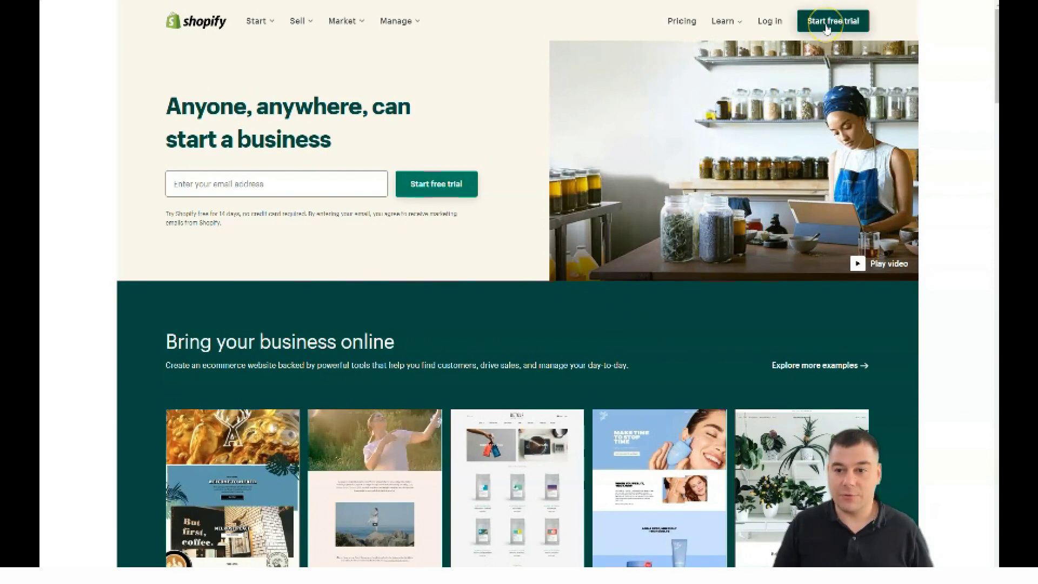
click(827, 29)
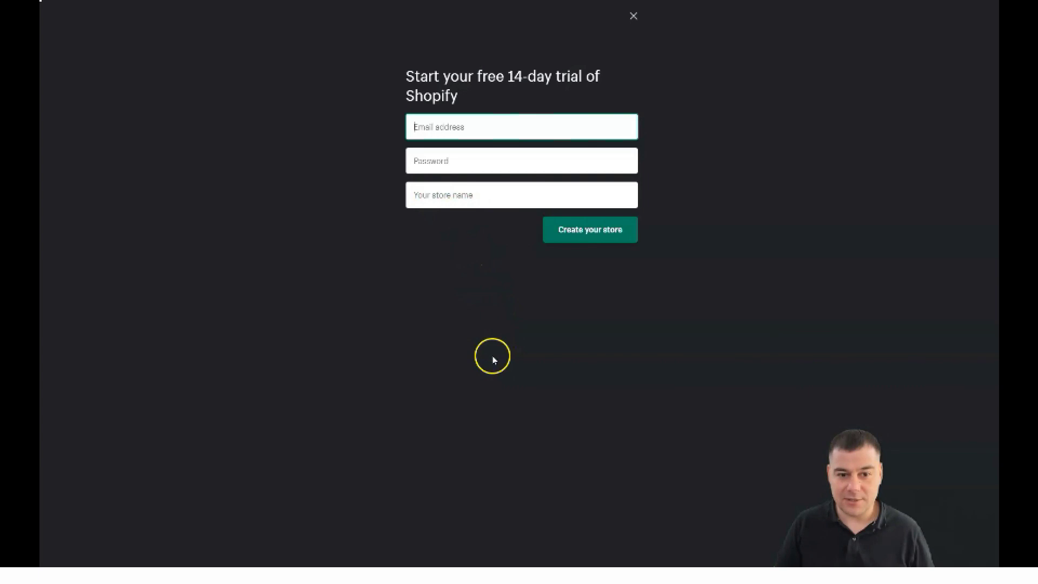
click(591, 242)
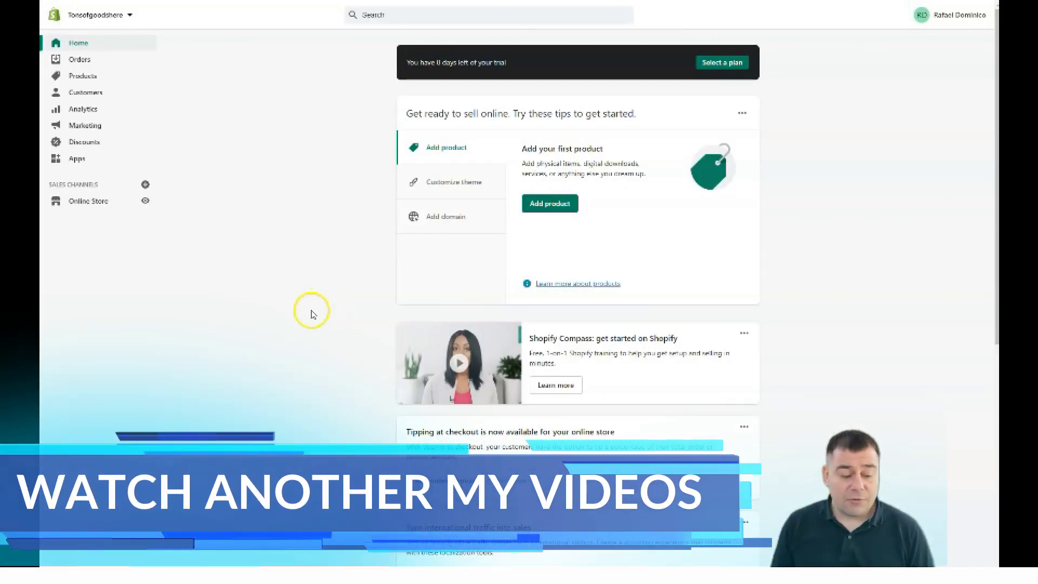
Review the setup tips and suggestion cards on the store admin's home page.
scroll(324, 273, down, 6)
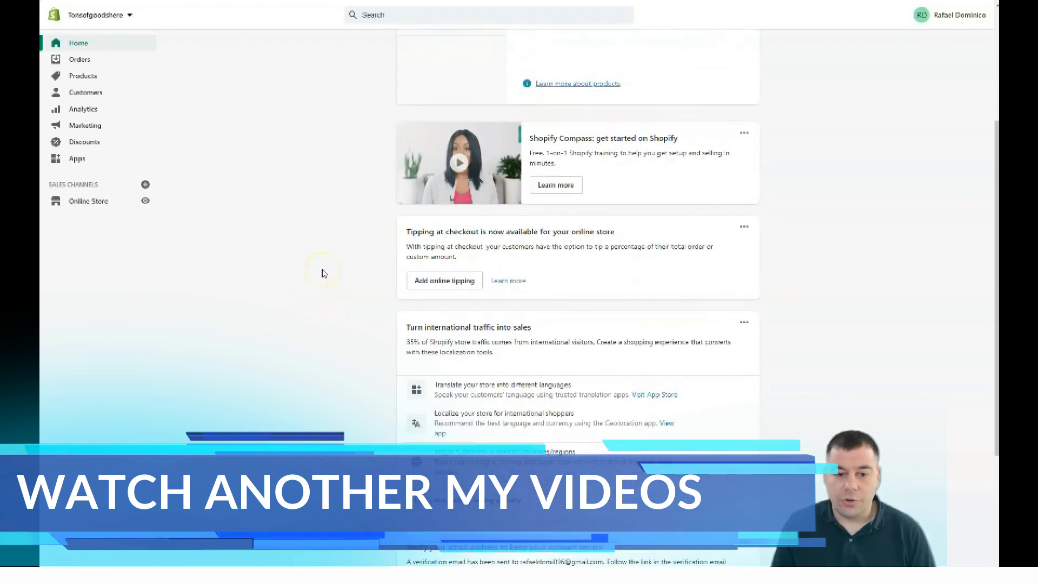
scroll(322, 273, down, 2)
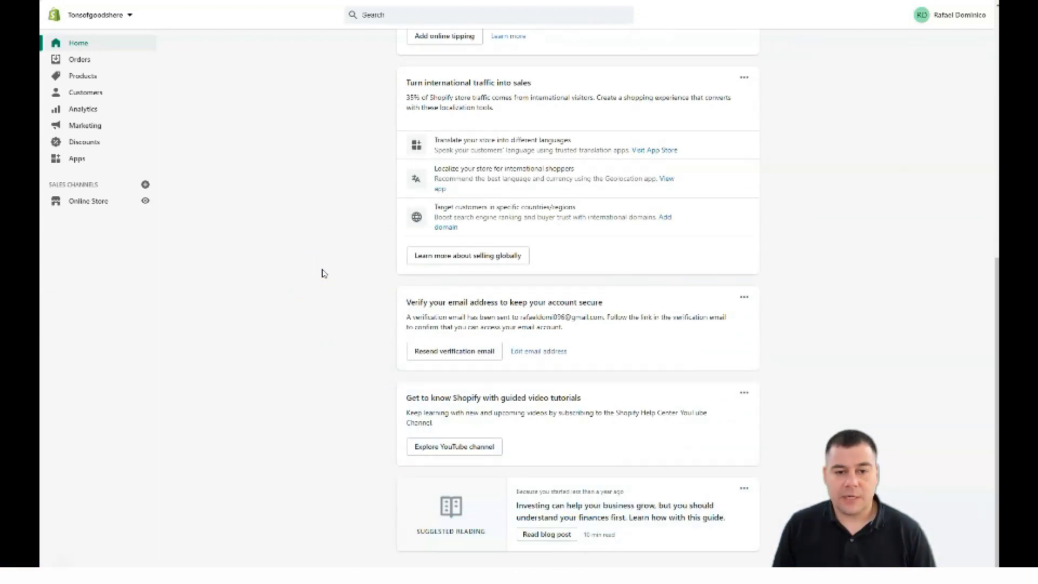
scroll(322, 273, up, 4)
scroll(323, 273, up, 4)
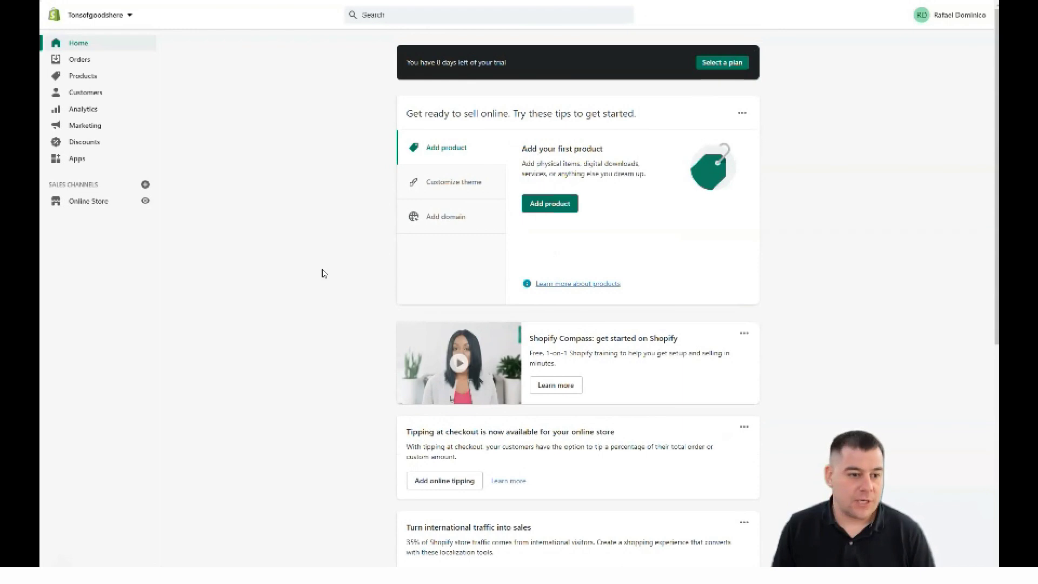
click(324, 277)
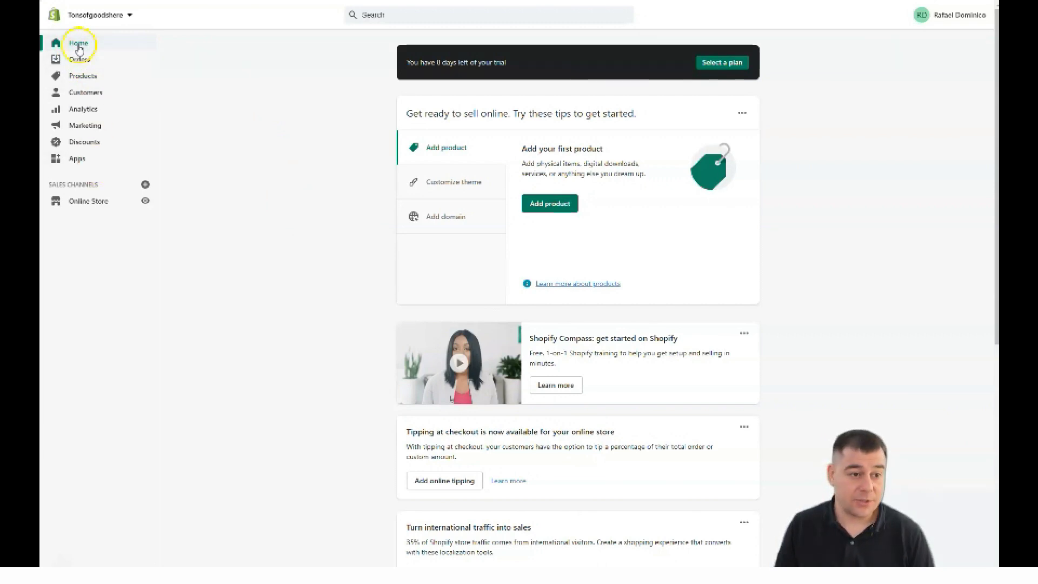
scroll(700, 230, down, 8)
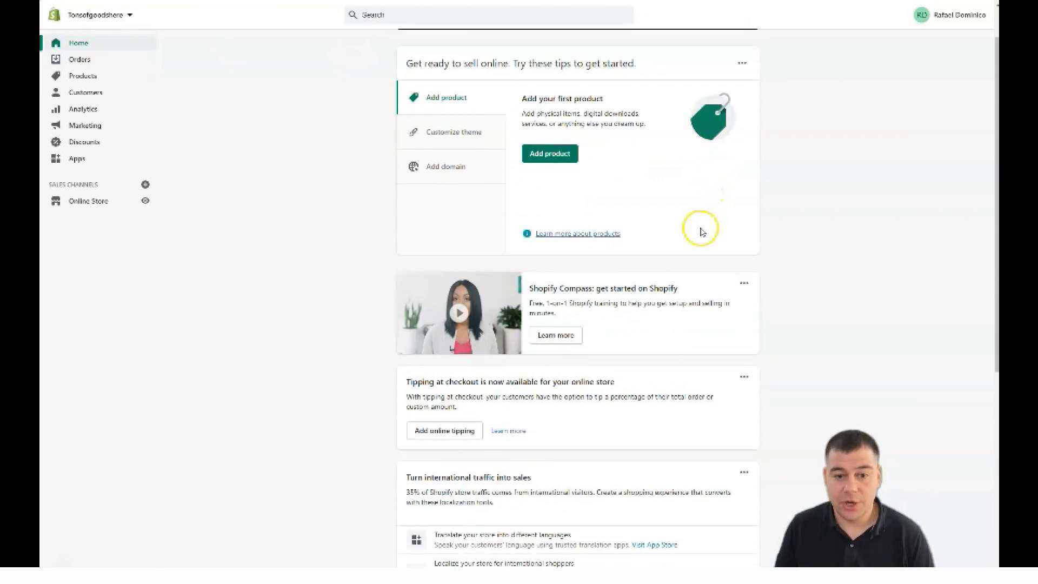
scroll(701, 230, up, 8)
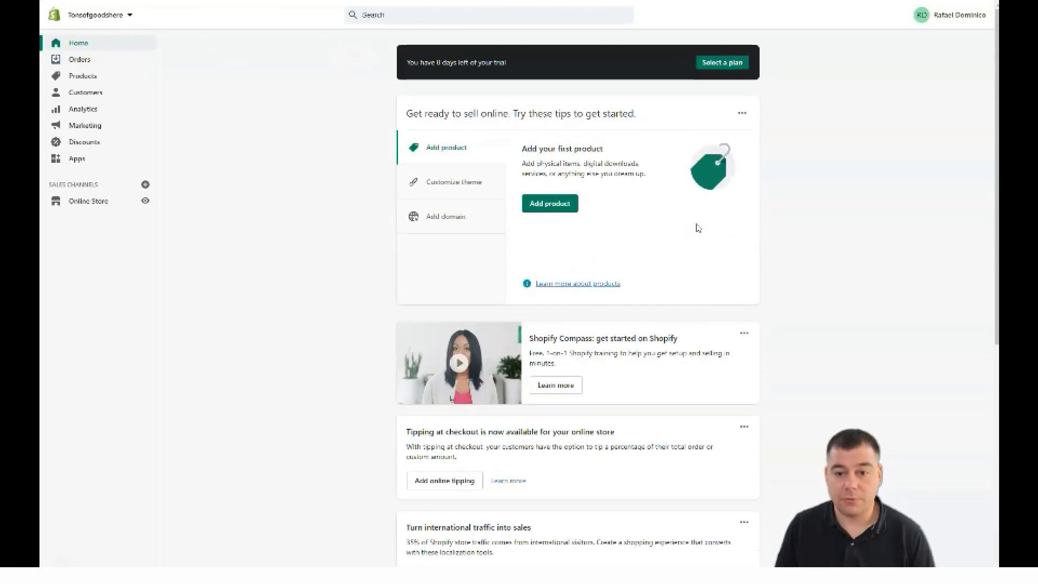
Open the plan selection page to compare the monthly plans and return to the admin home page.
click(720, 64)
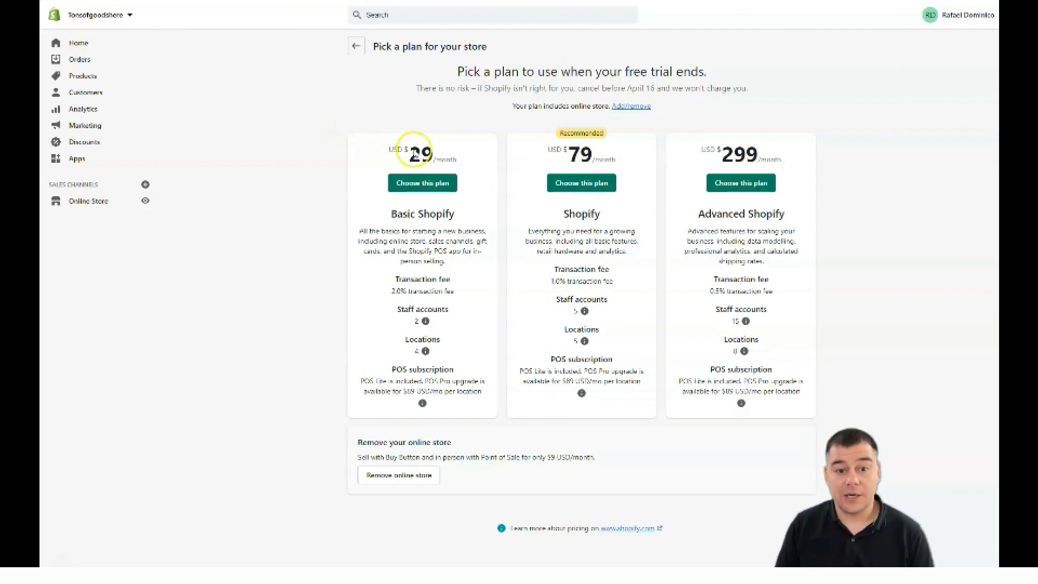
click(76, 43)
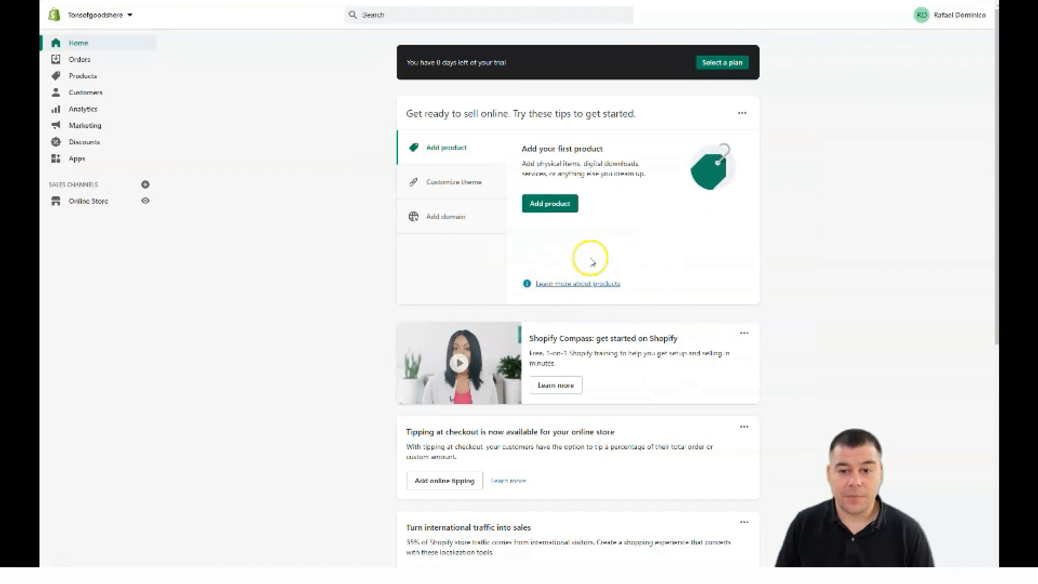
scroll(641, 253, up, 3)
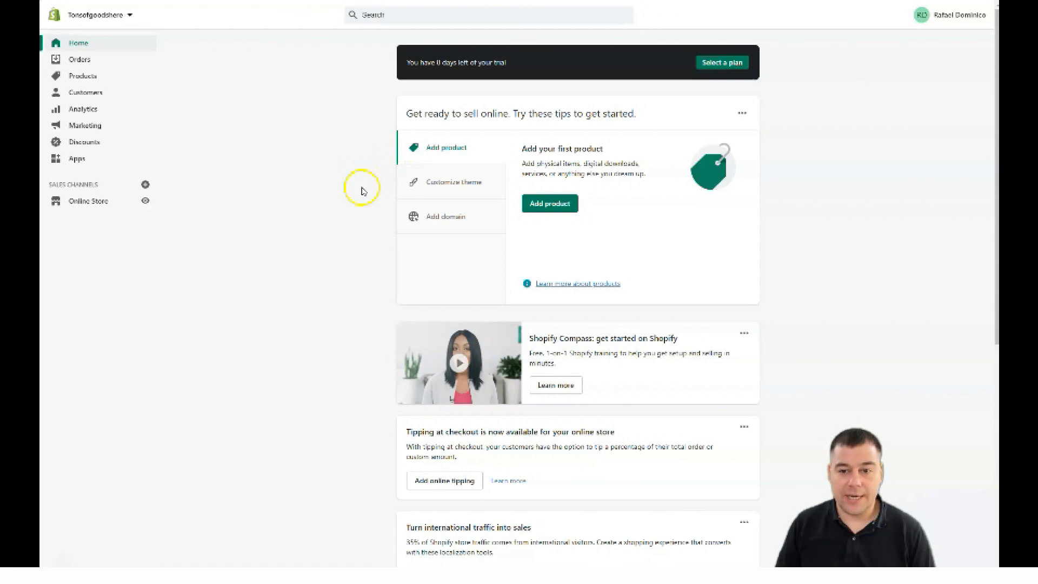
View the Customize theme and Add domain setup tips on the admin home page.
click(429, 182)
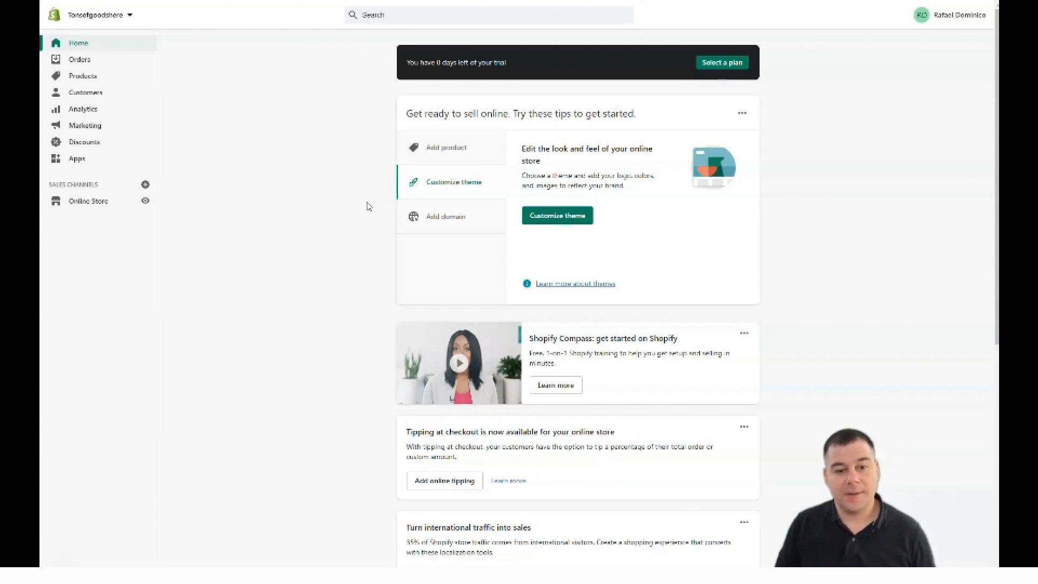
click(447, 223)
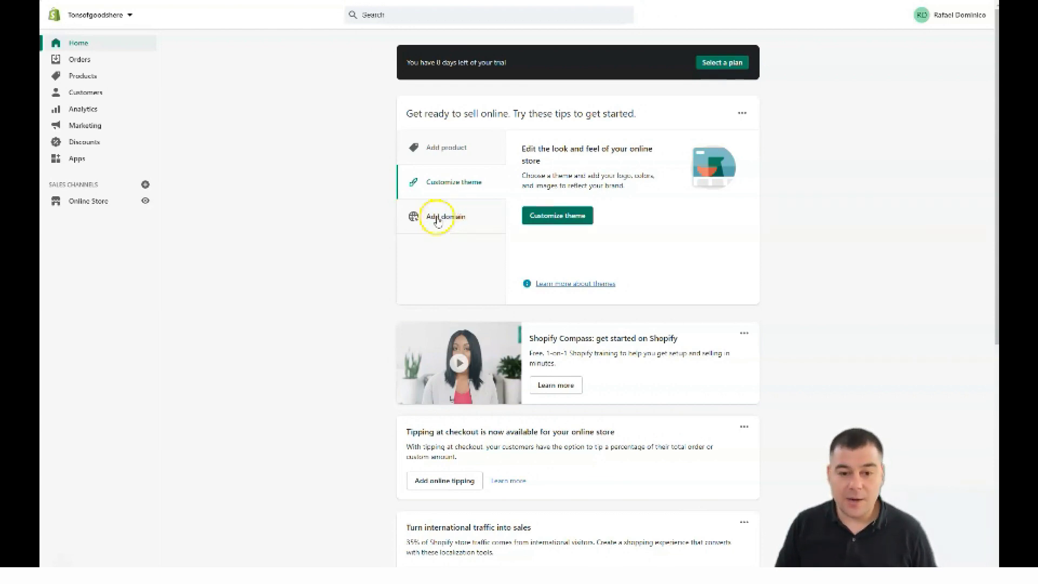
click(438, 220)
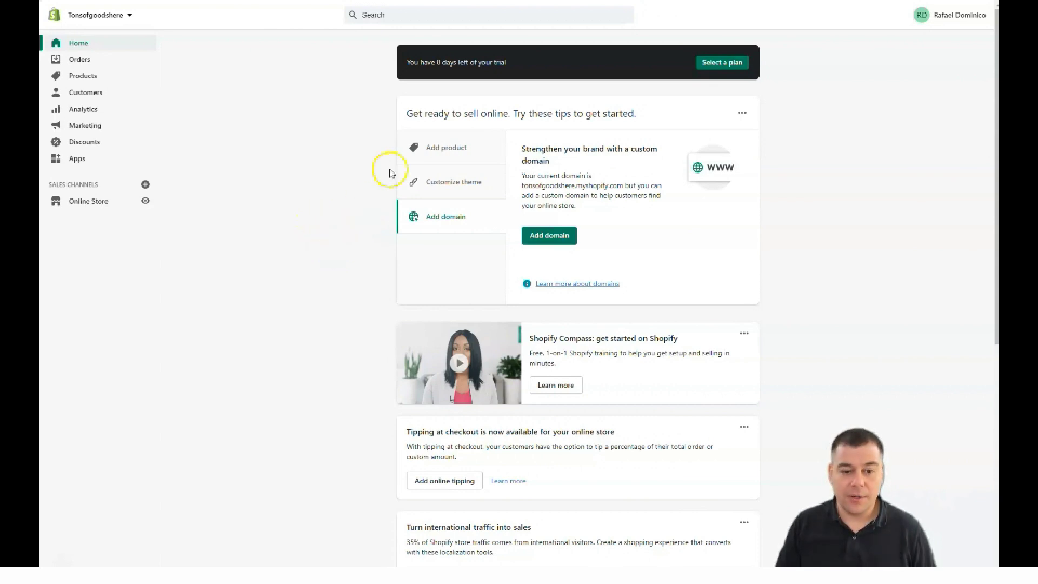
Visit the store's Orders, Products and Customers sections in turn.
click(78, 60)
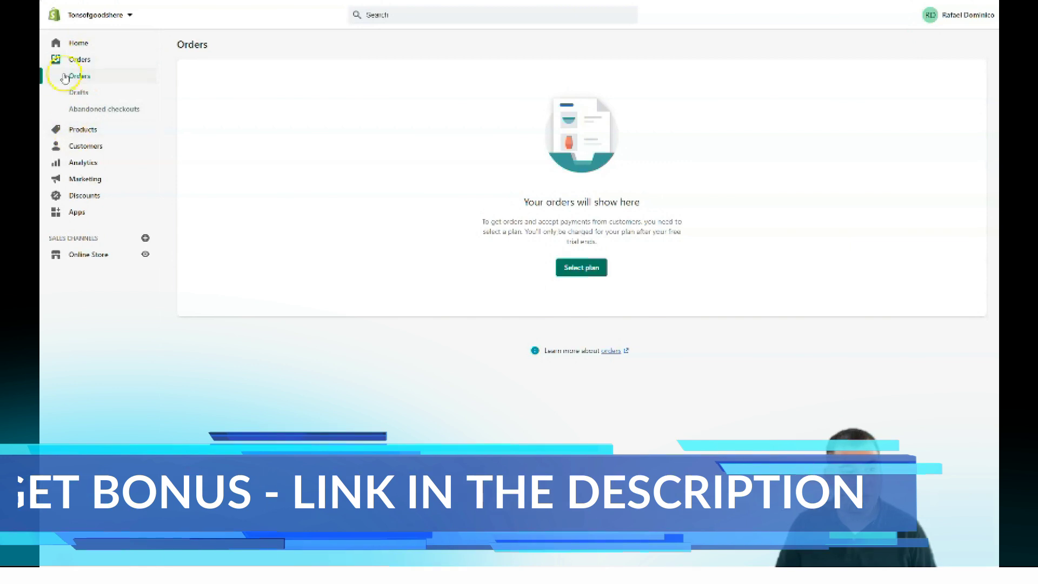
click(74, 130)
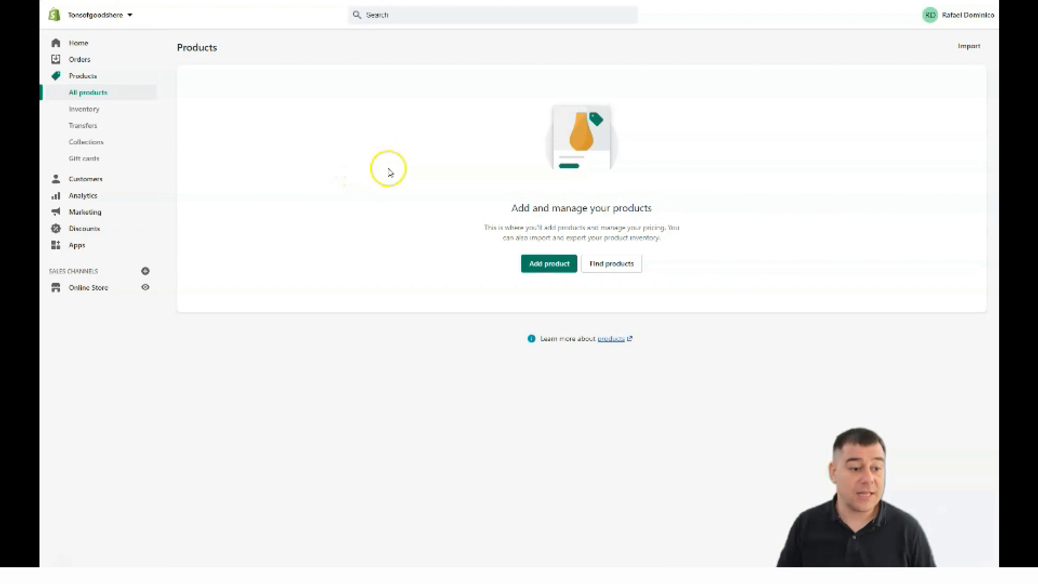
click(84, 179)
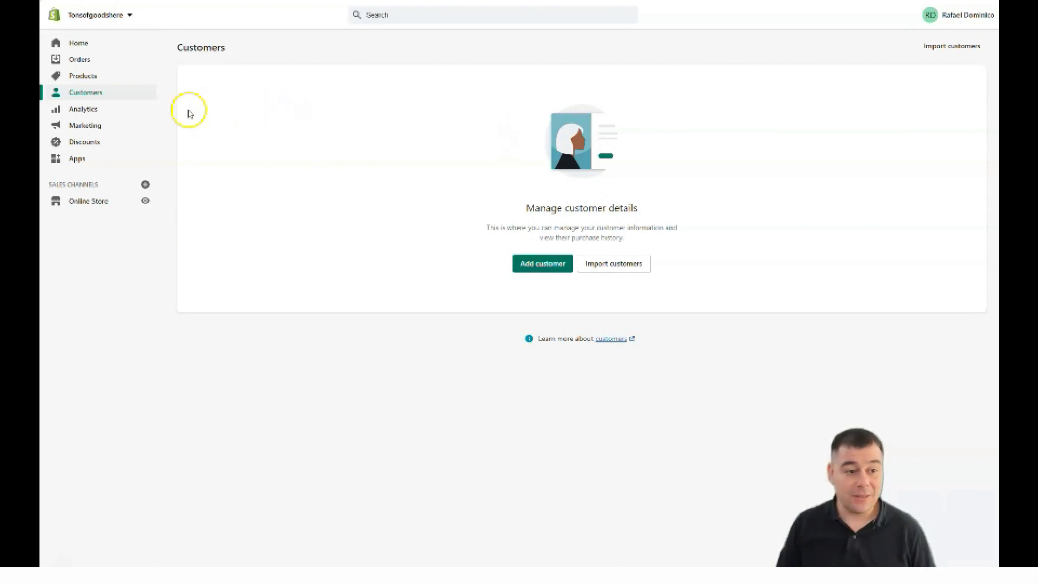
Open the Analytics overview dashboard and look over its report cards.
click(66, 112)
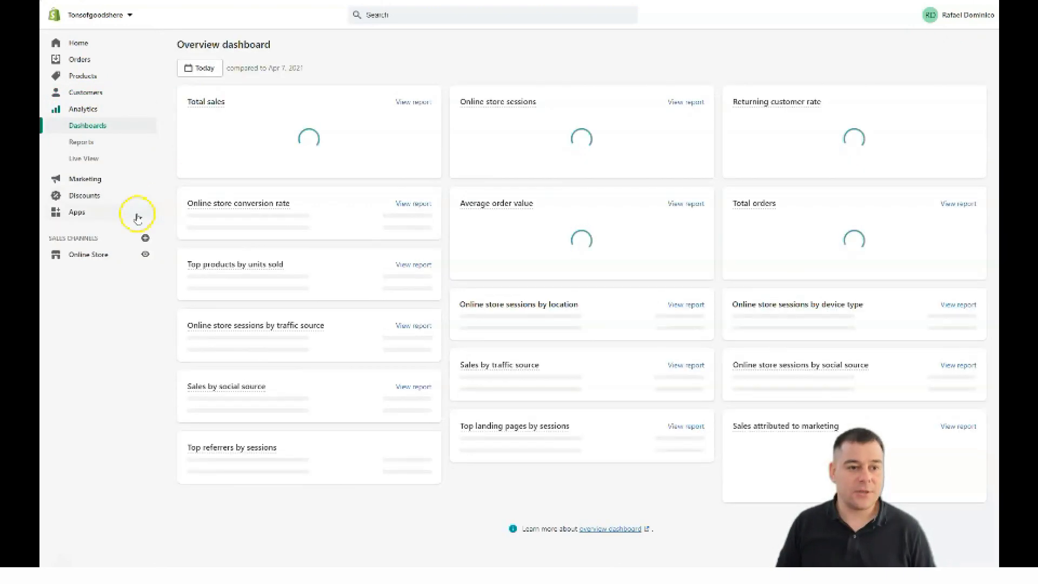
scroll(297, 197, down, 2)
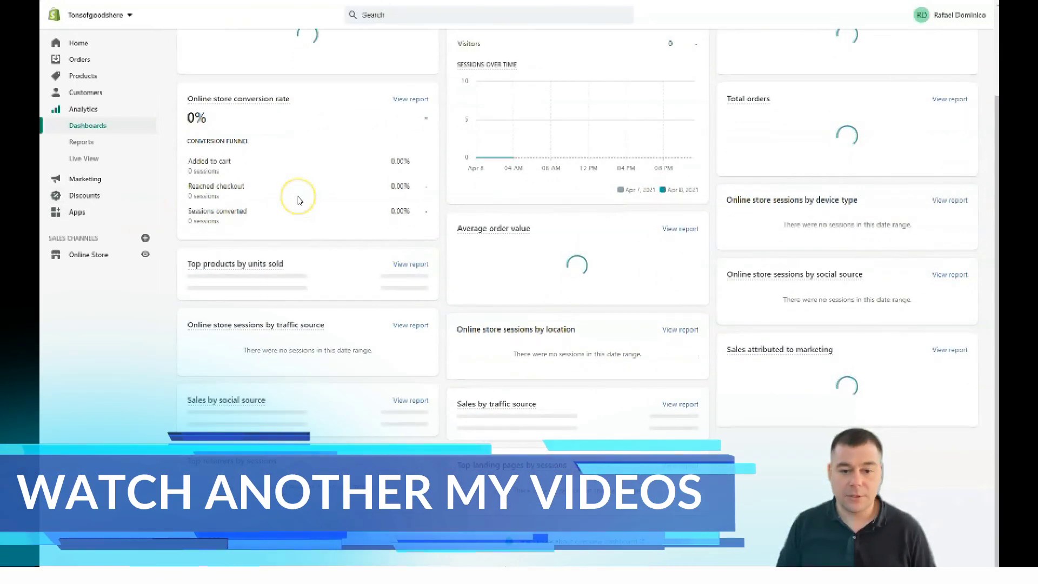
View the Analytics Reports and Live View pages, and return to the overview dashboard.
scroll(300, 198, up, 2)
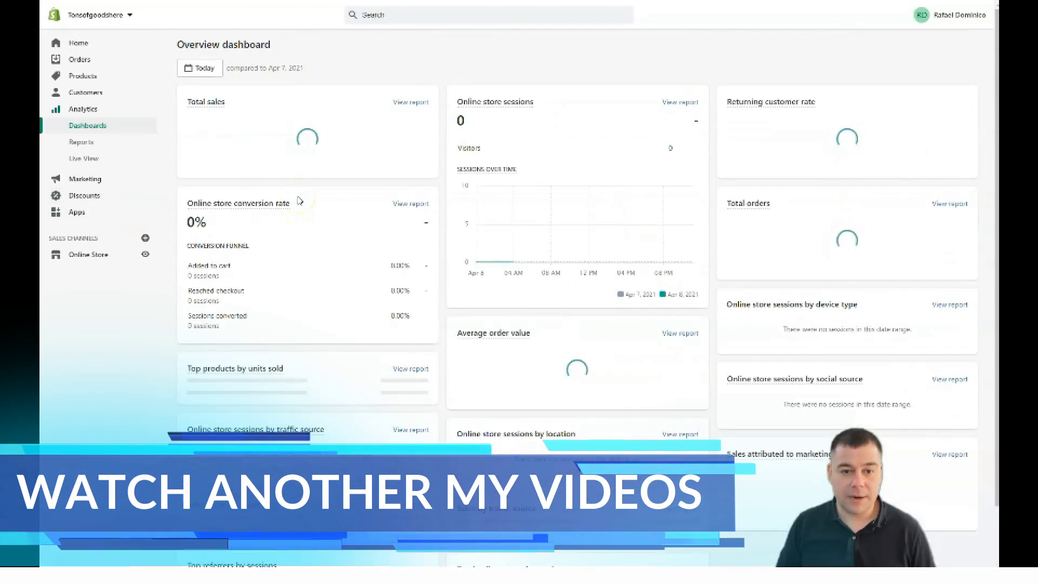
click(80, 142)
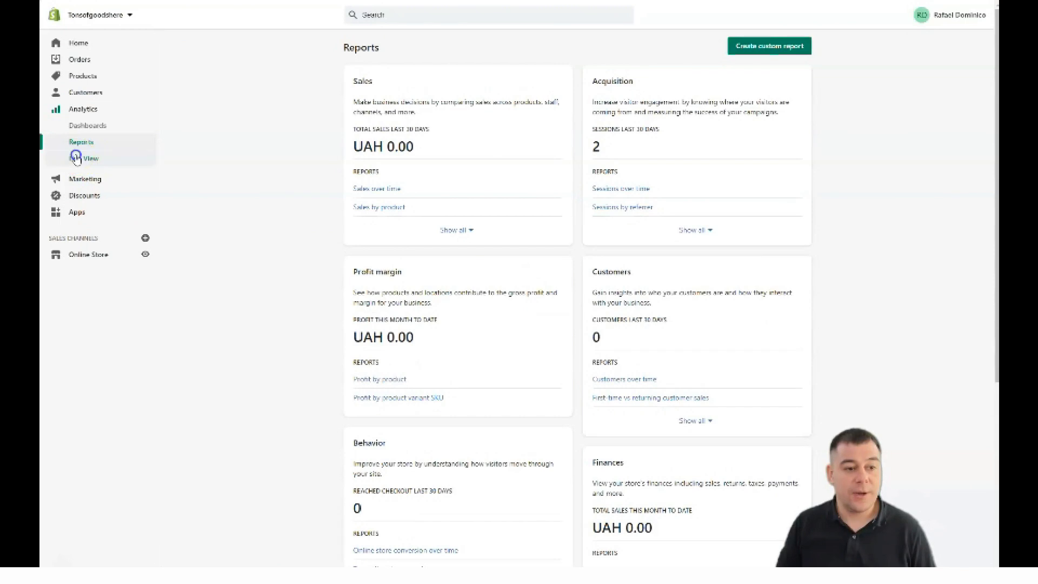
click(76, 158)
click(81, 124)
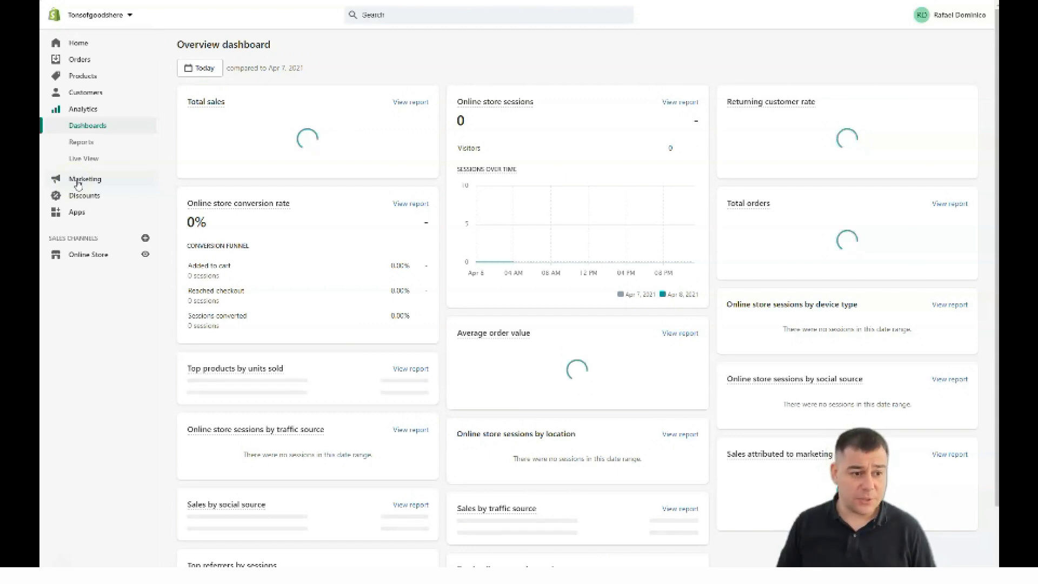
Open the Marketing overview and look over its results, recent marketing and marketing apps.
click(77, 181)
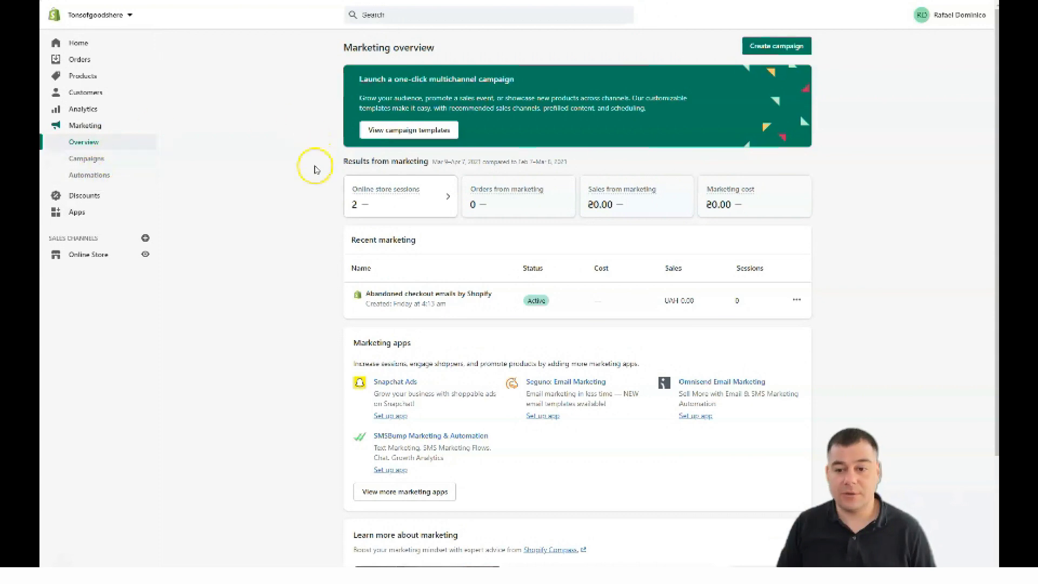
scroll(329, 182, down, 3)
scroll(329, 182, up, 3)
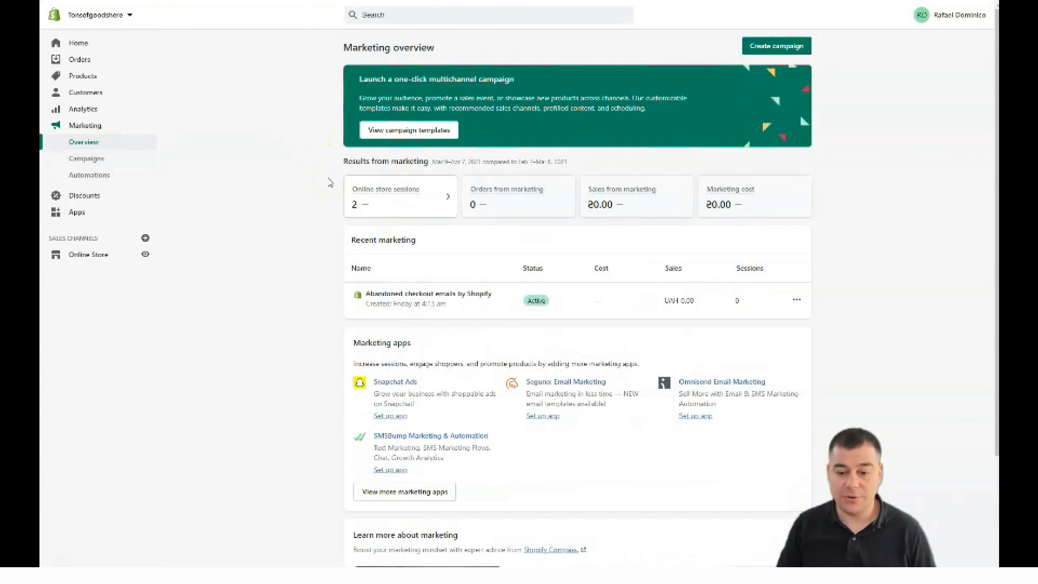
scroll(326, 178, down, 3)
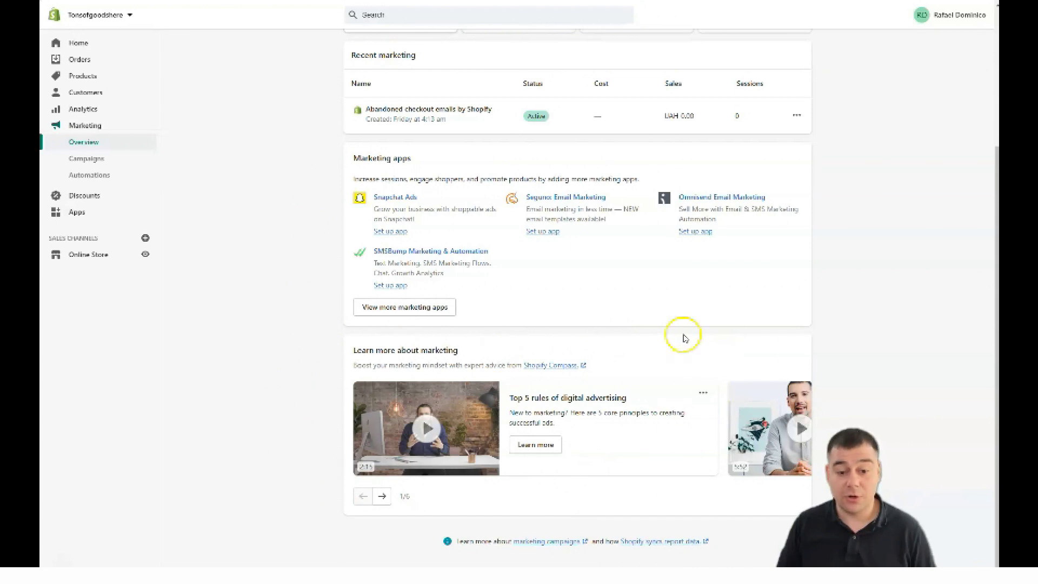
Page through the Learn more about marketing videos up to the last one.
click(382, 495)
click(382, 496)
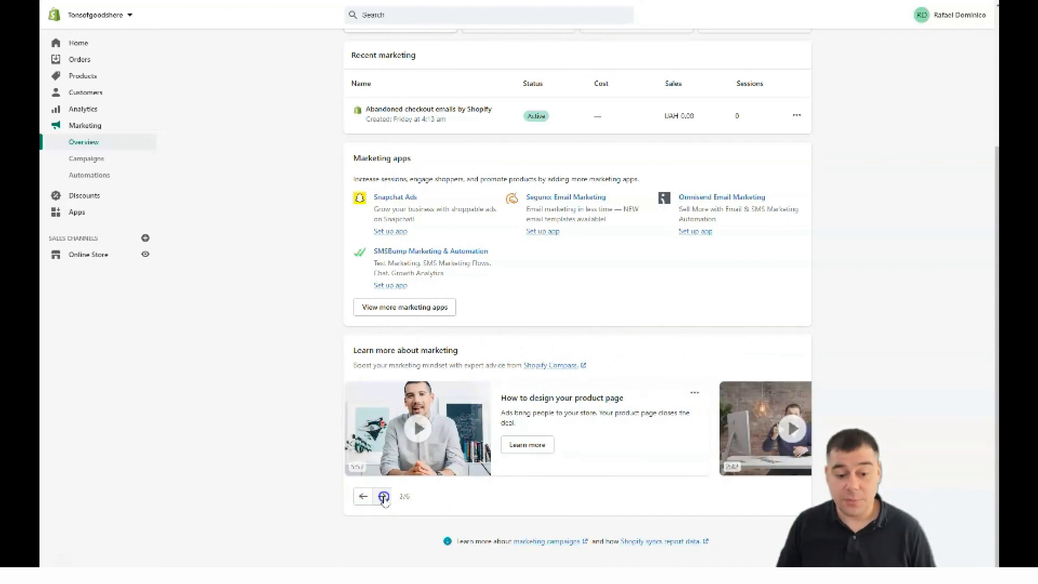
click(383, 496)
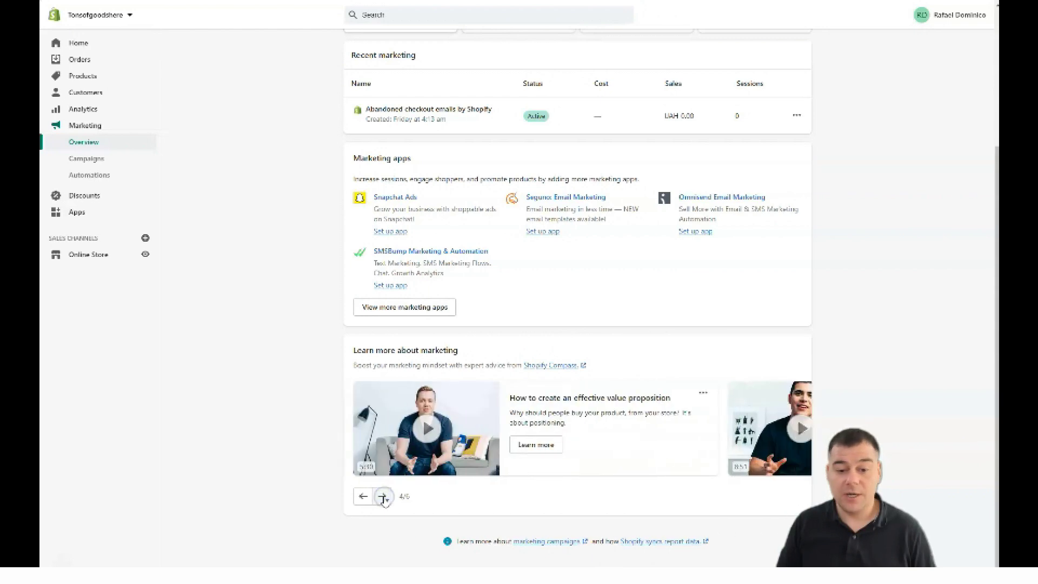
click(384, 496)
click(383, 496)
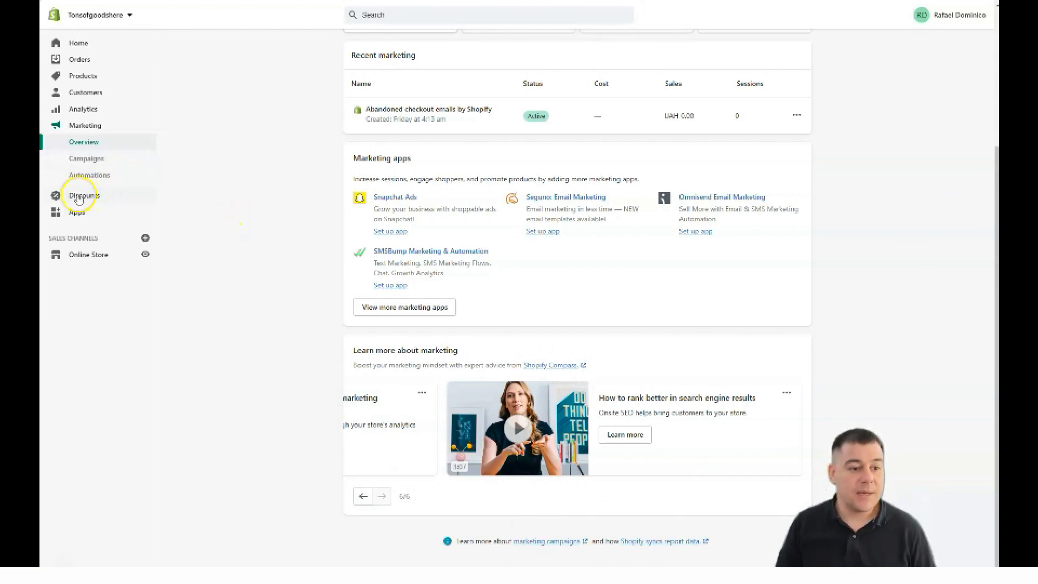
Visit the marketing Campaigns, marketing Automations and Discounts pages in turn.
click(76, 159)
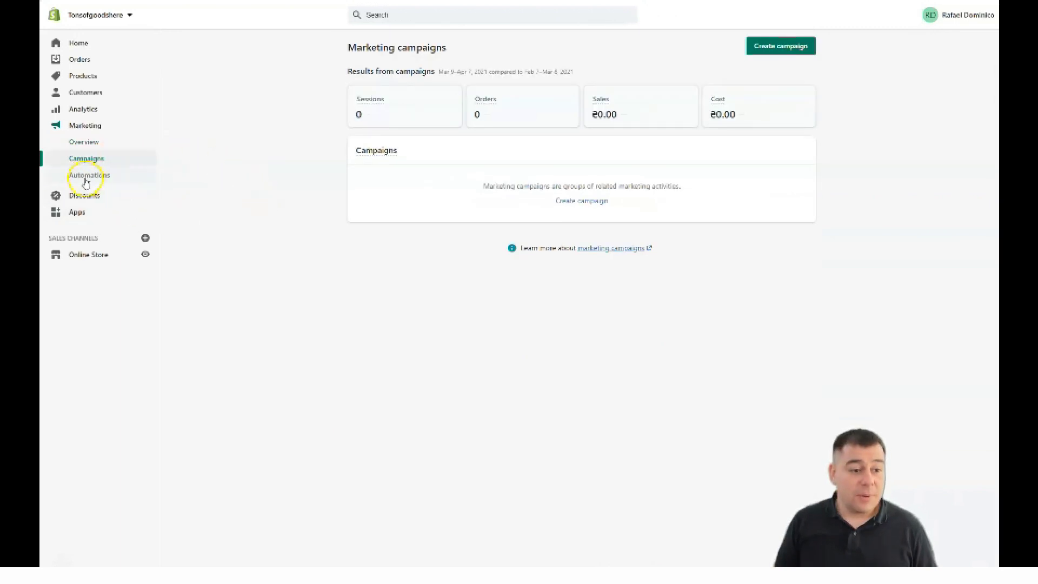
click(85, 180)
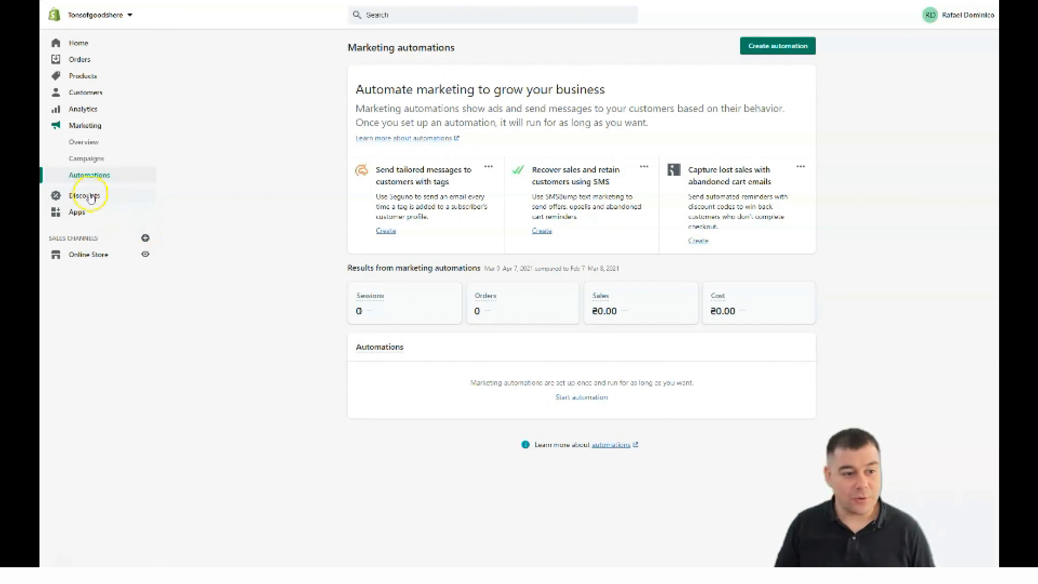
click(83, 197)
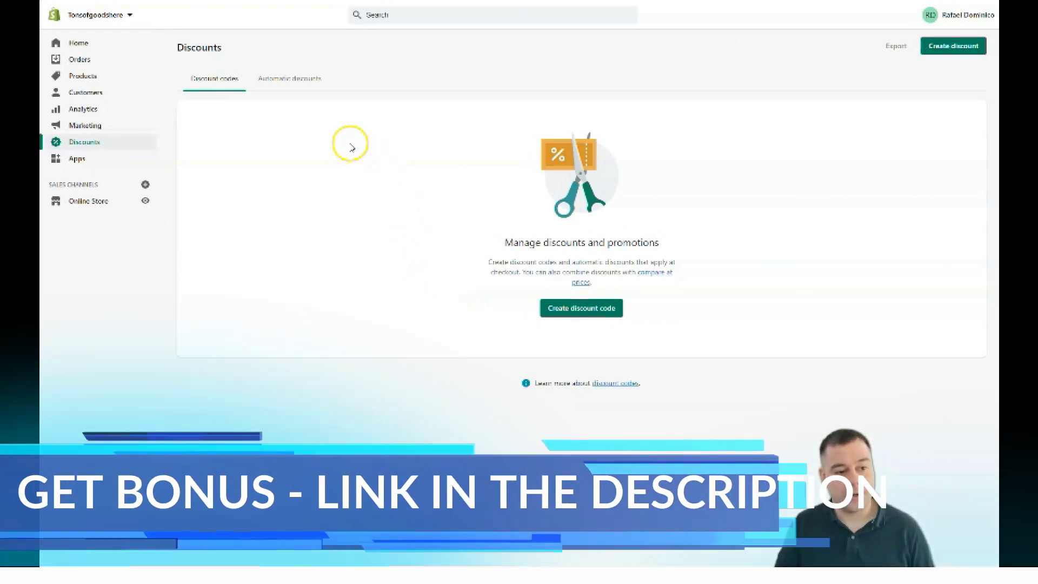
Open the Apps page and view the Planning, Shipping, Bookkeeping and Design app recommendations.
click(74, 159)
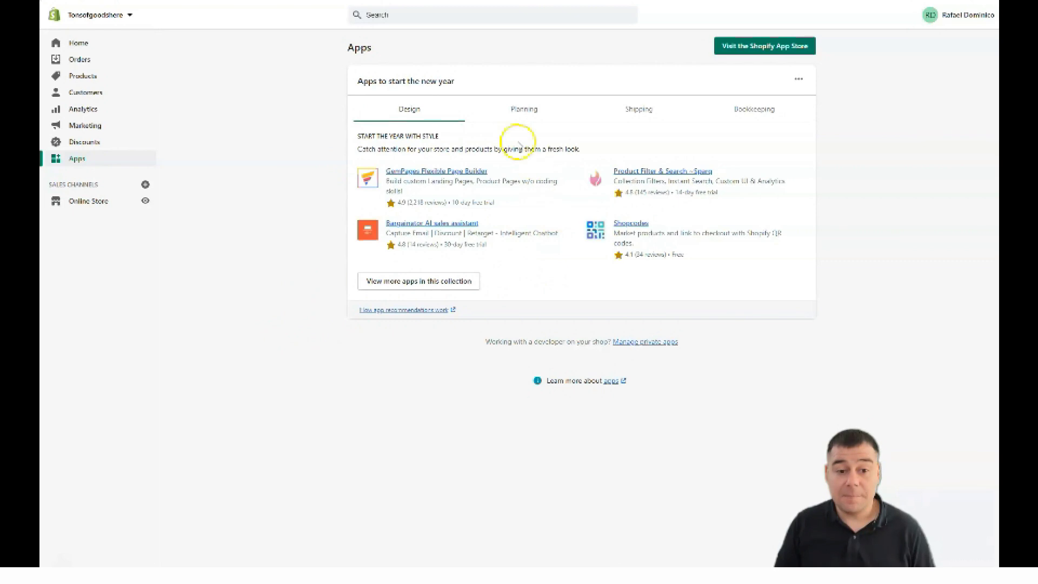
click(516, 112)
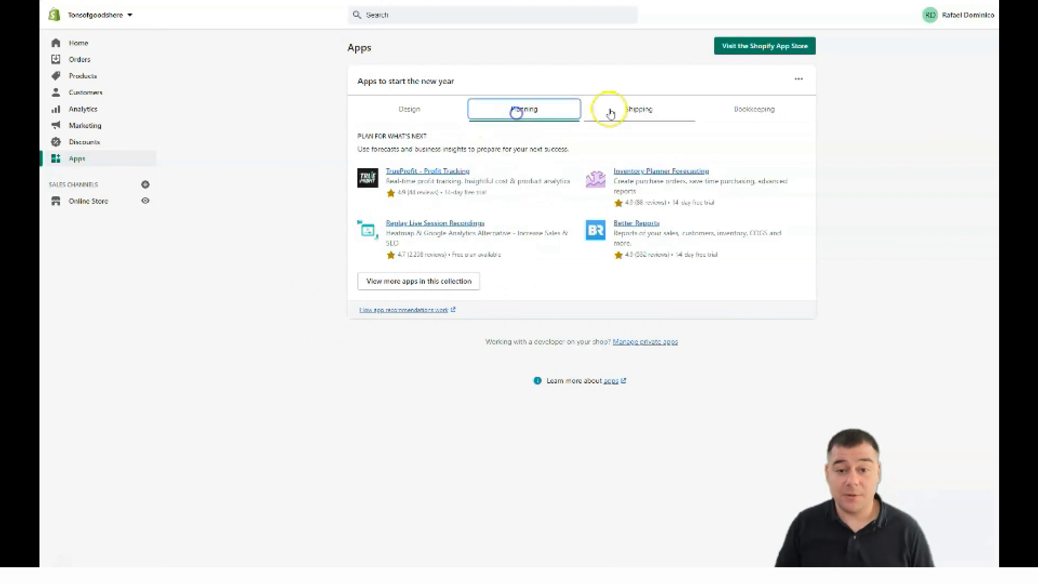
click(643, 110)
click(755, 110)
click(410, 110)
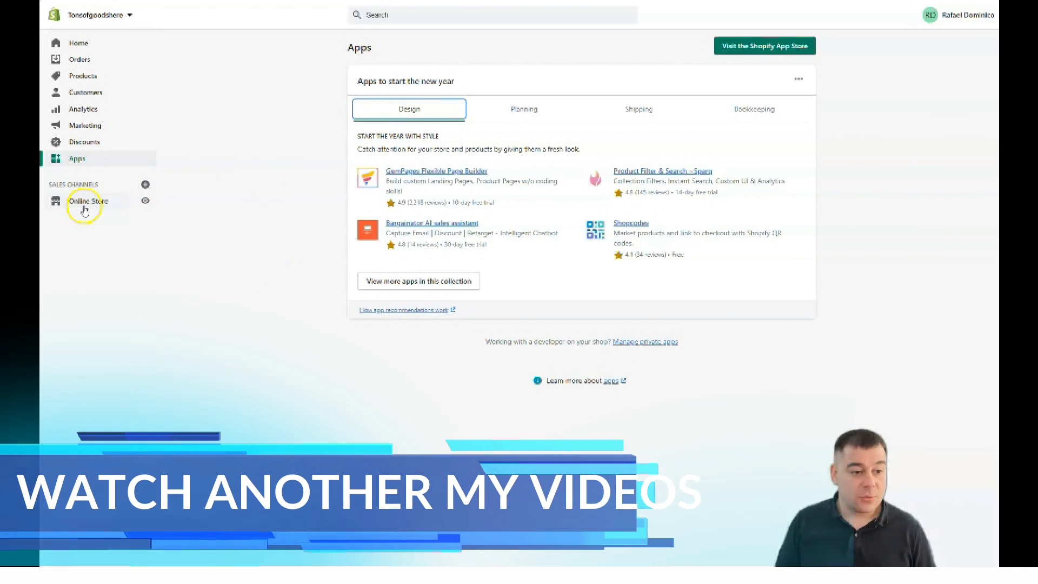
Review the sales channels that can be added to the store, and close the list without adding one.
click(144, 186)
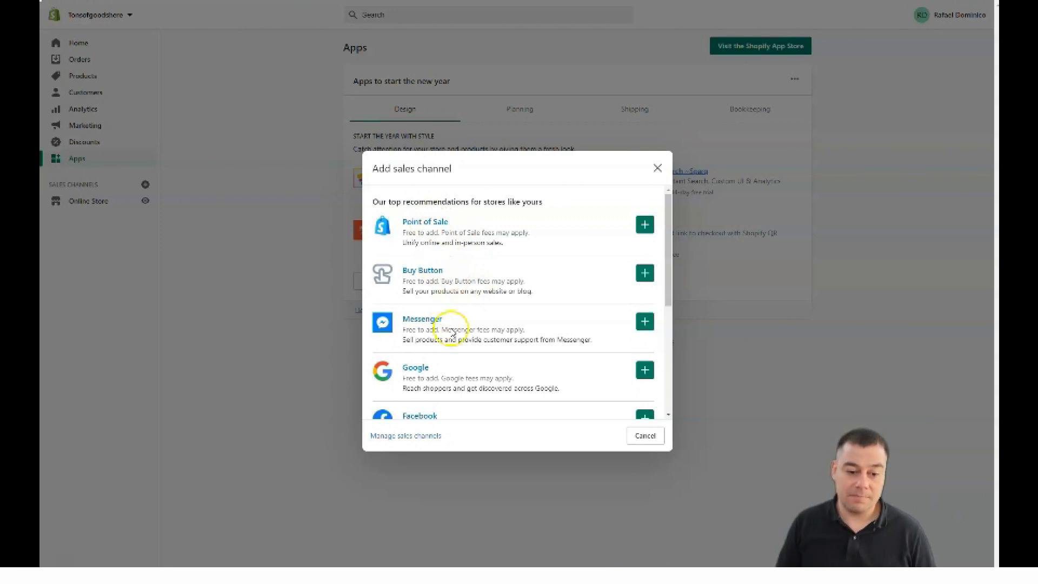
scroll(454, 330, down, 2)
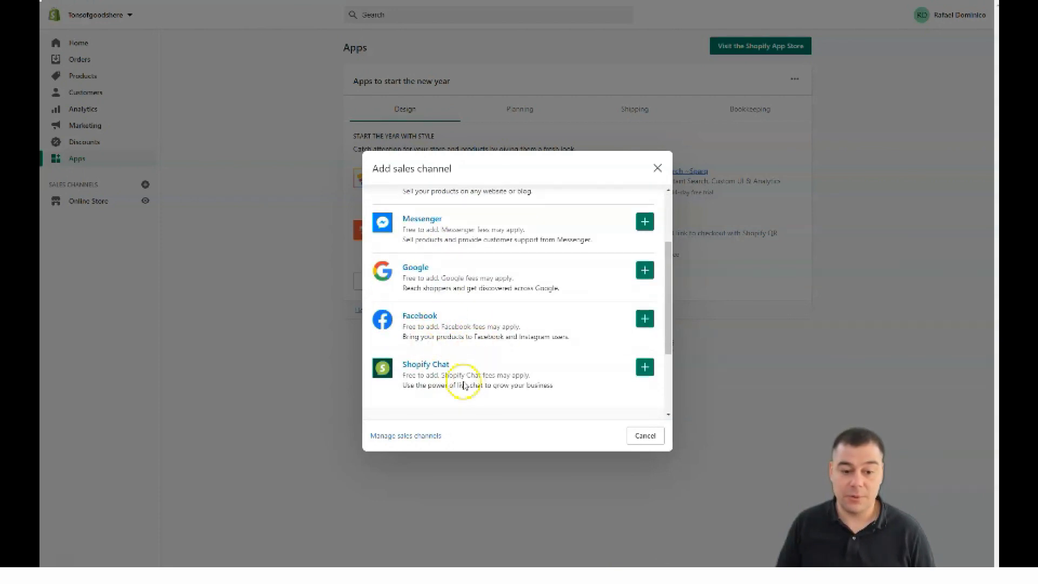
click(657, 169)
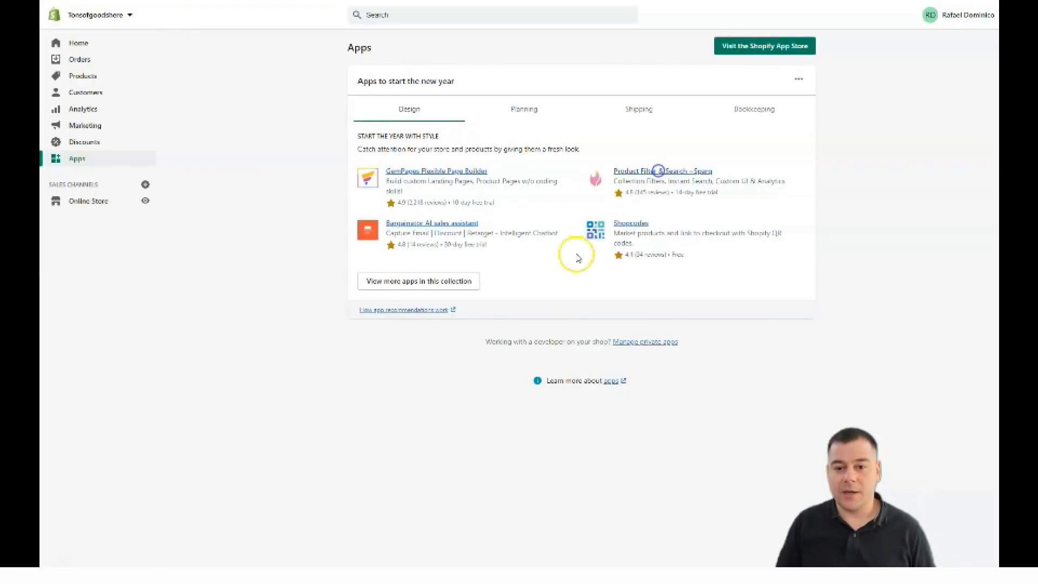
Open the Online Store's Themes page and look over the current theme, store speed and theme library.
click(88, 201)
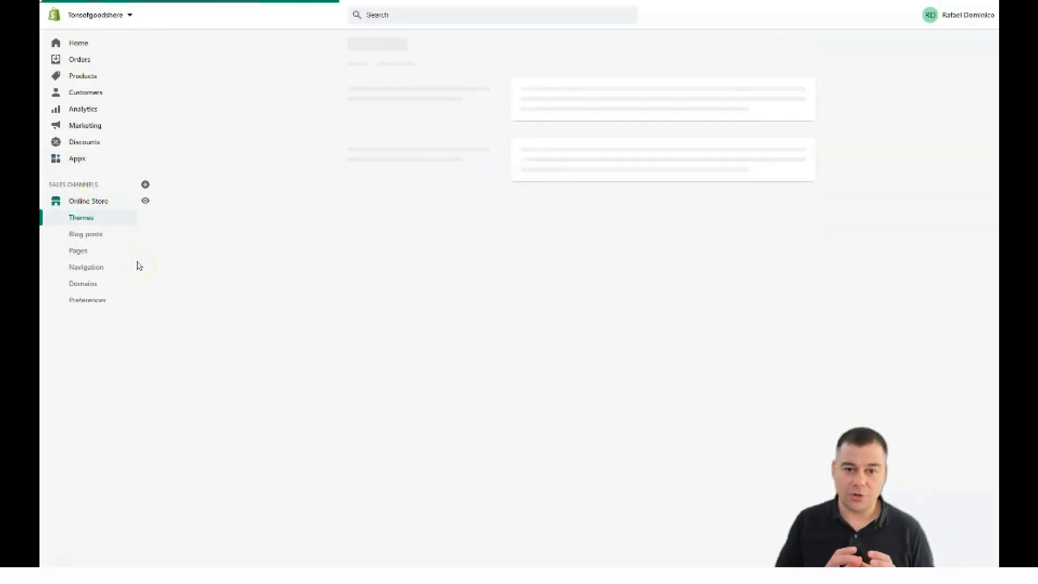
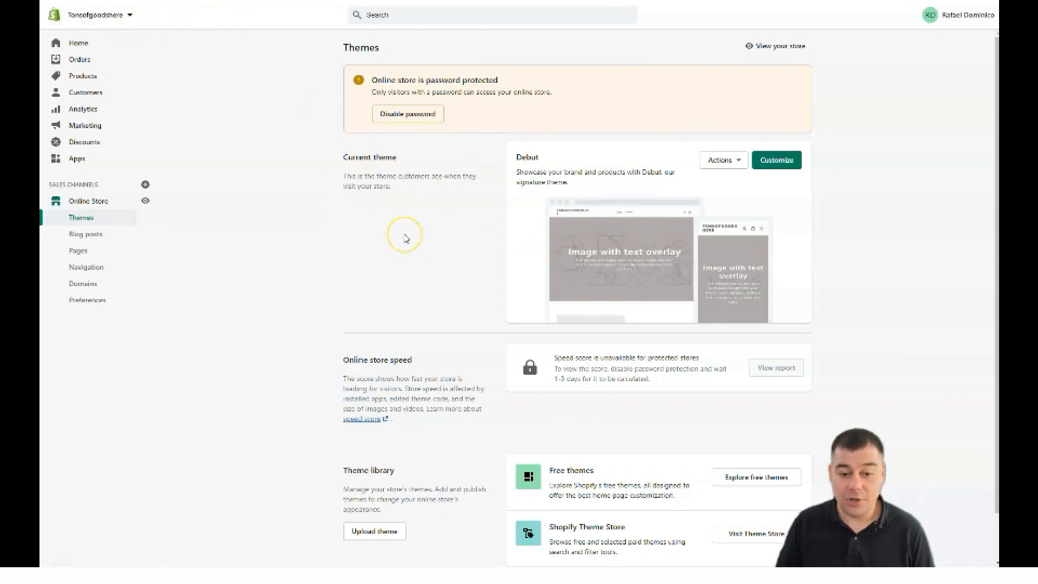
scroll(406, 238, down, 1)
scroll(447, 181, up, 1)
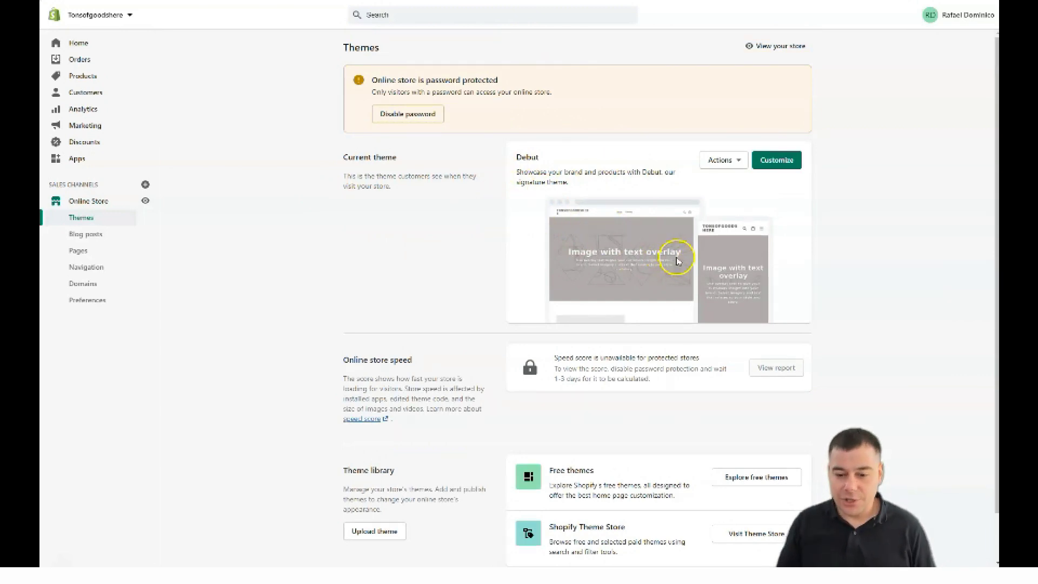
scroll(679, 259, down, 1)
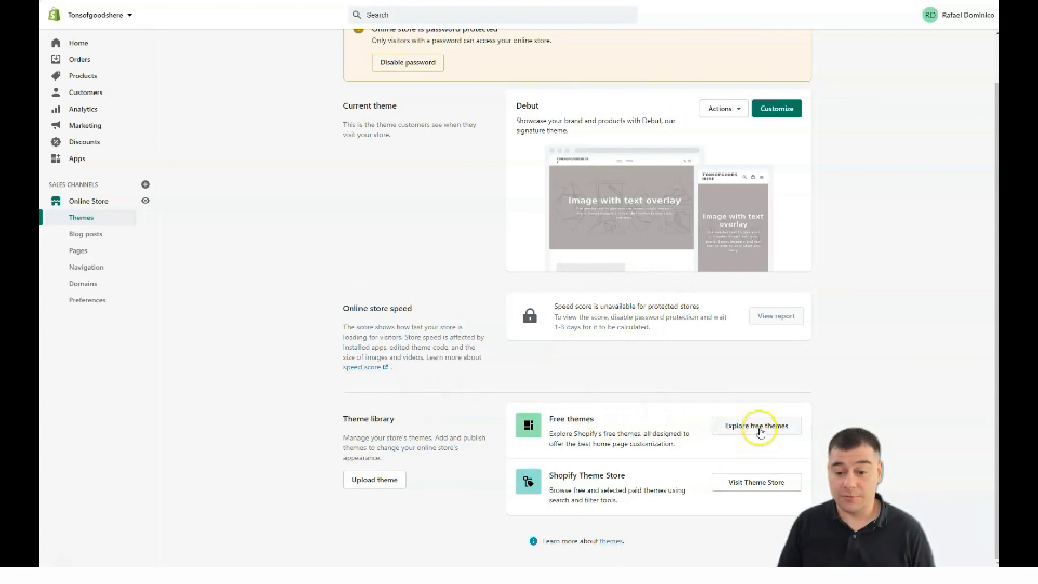
Visit the Shopify Theme Store and browse the trending, recommended and small-inventory themes and the industry categories.
click(742, 488)
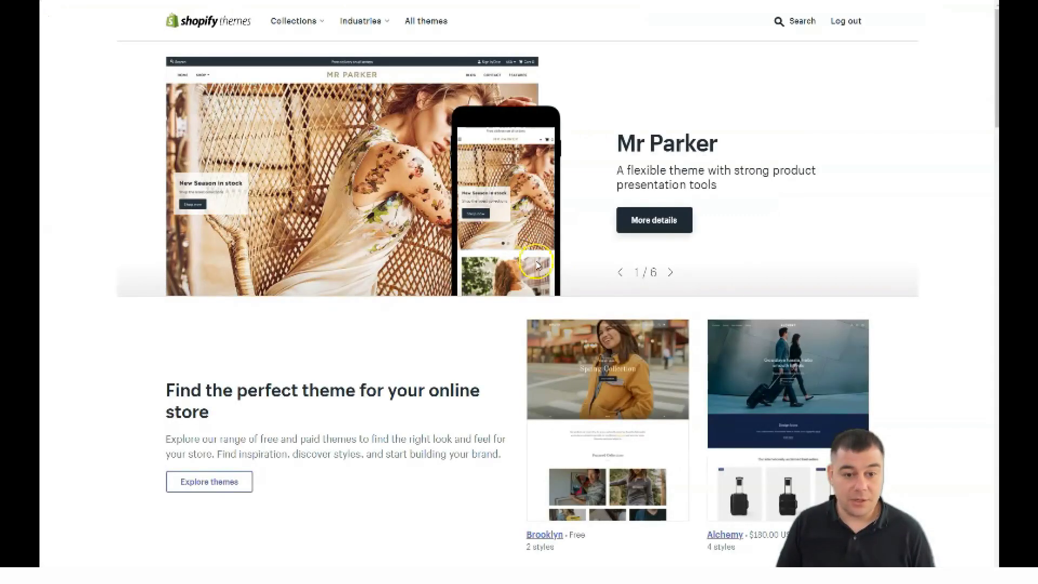
scroll(538, 265, down, 5)
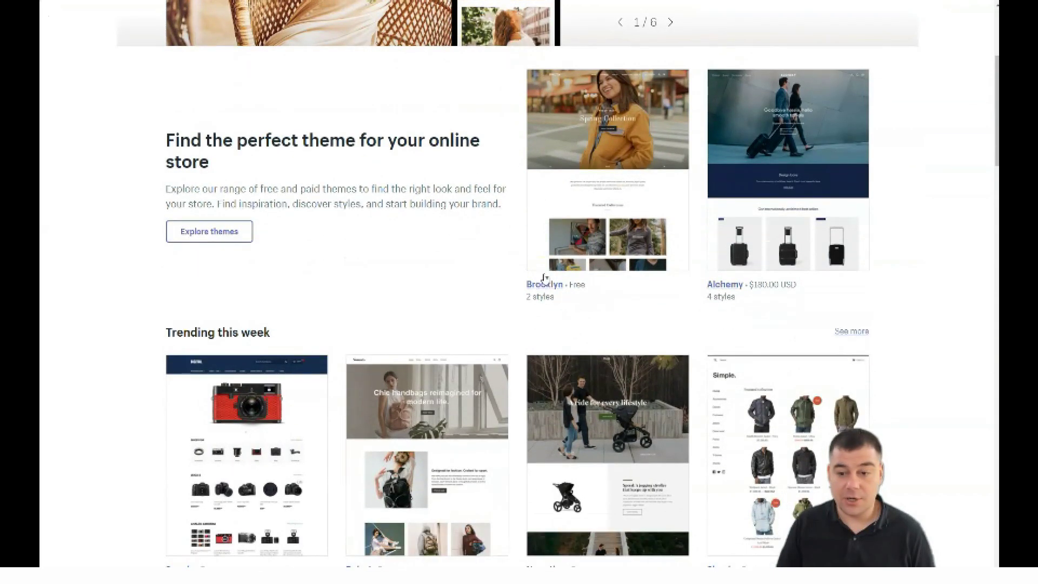
scroll(544, 278, down, 5)
scroll(544, 277, down, 5)
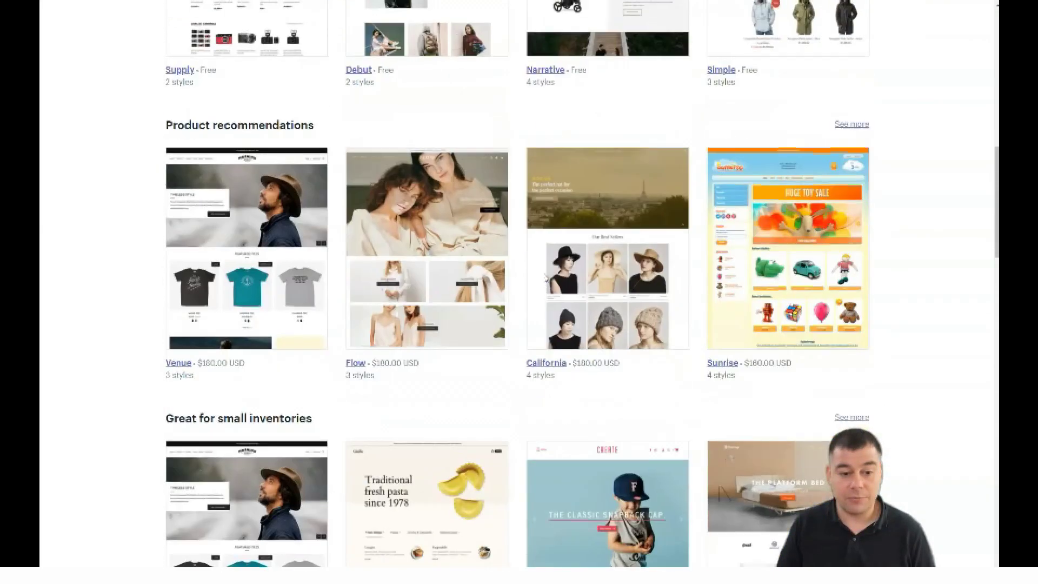
scroll(544, 277, down, 5)
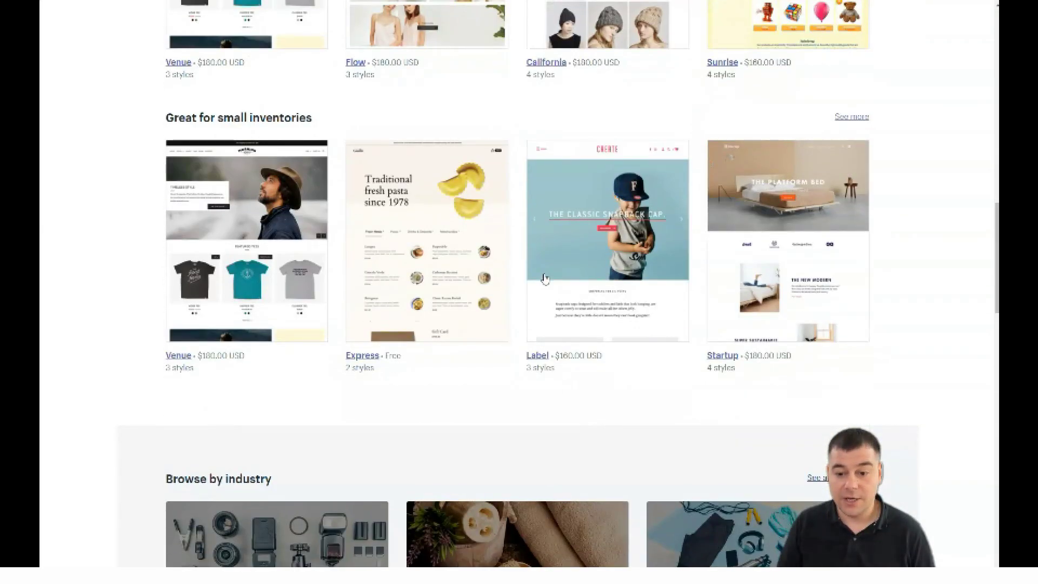
scroll(544, 278, down, 1)
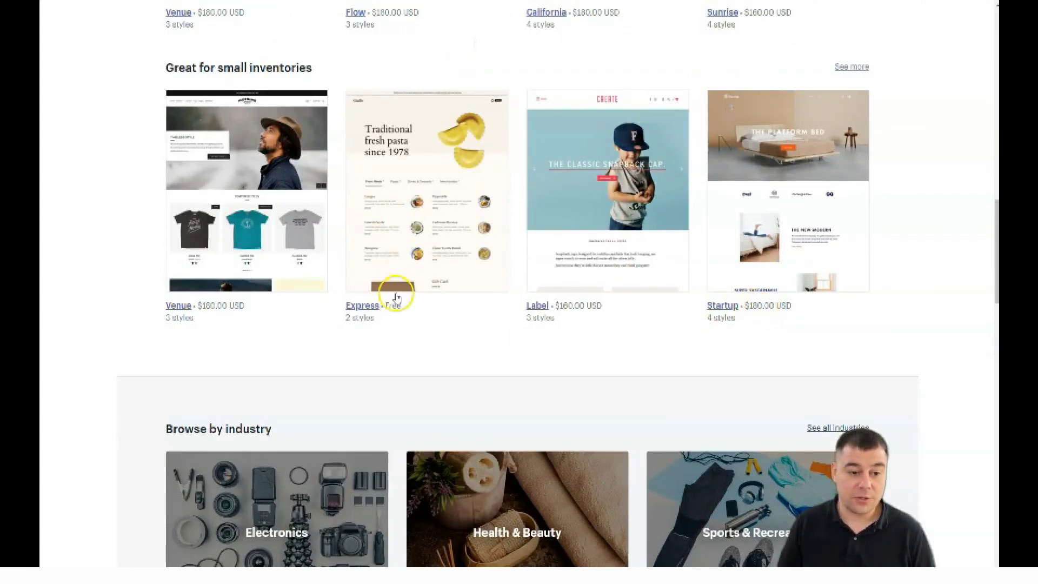
scroll(429, 200, down, 7)
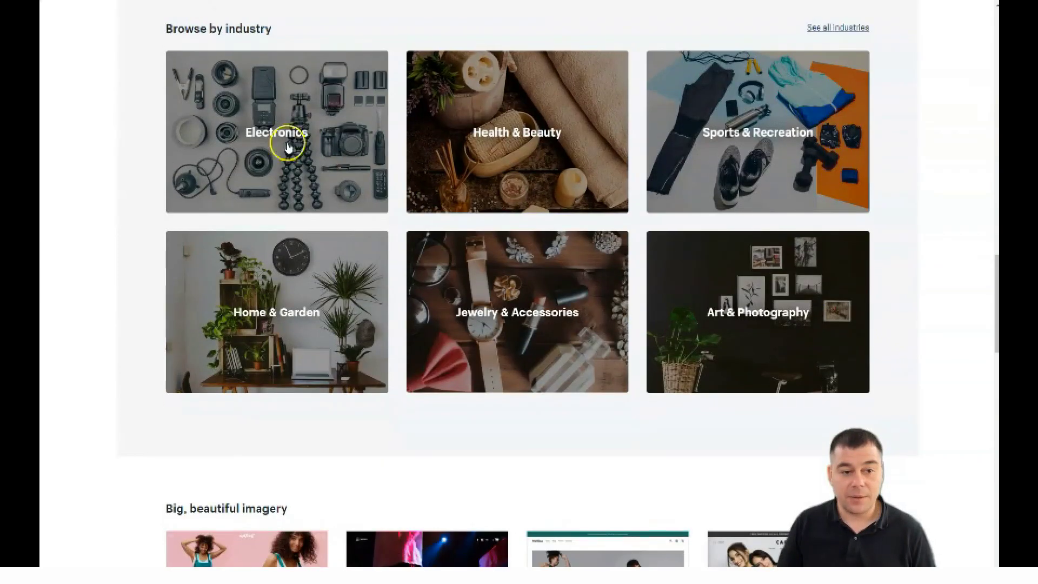
scroll(288, 147, up, 3)
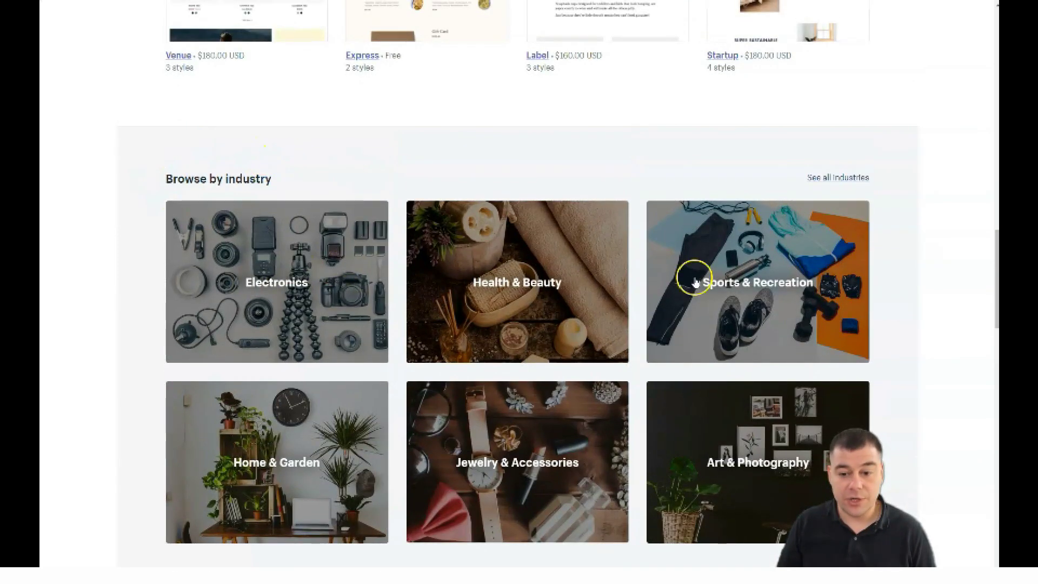
Examine the themes grouped by feature and style below the industry categories, and return to those categories.
scroll(696, 282, down, 9)
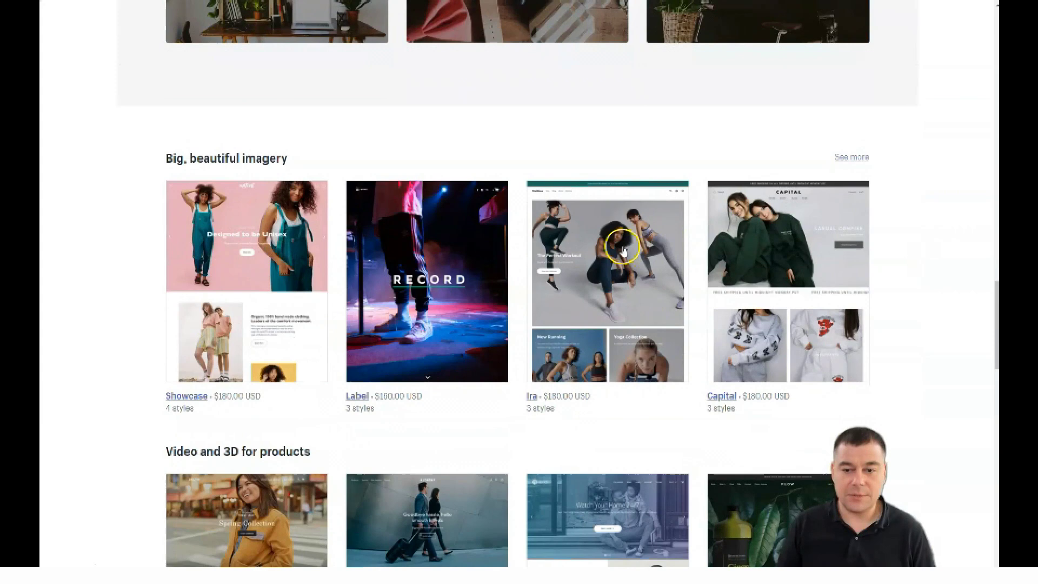
scroll(621, 248, down, 2)
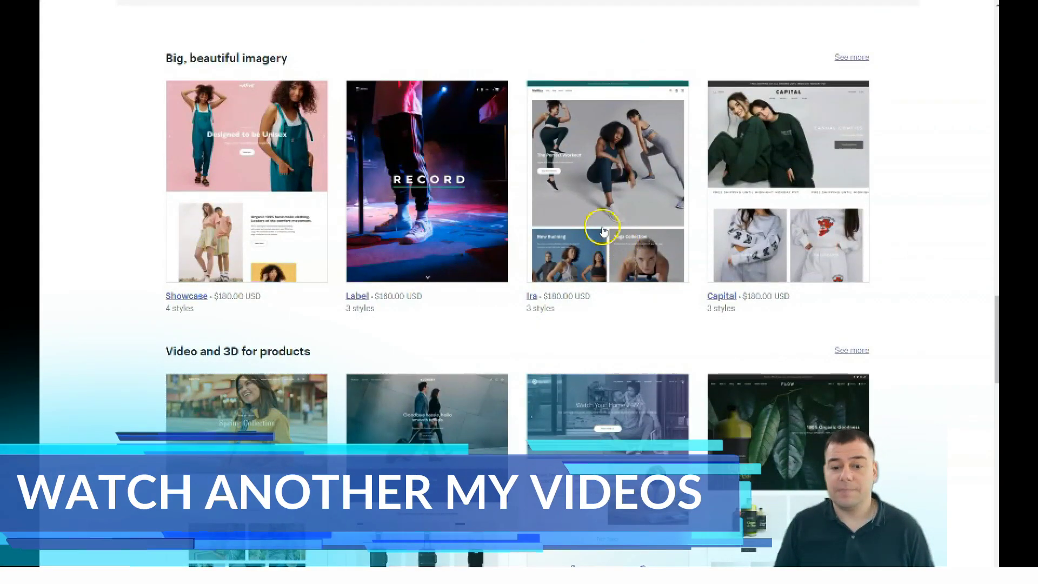
scroll(603, 231, down, 11)
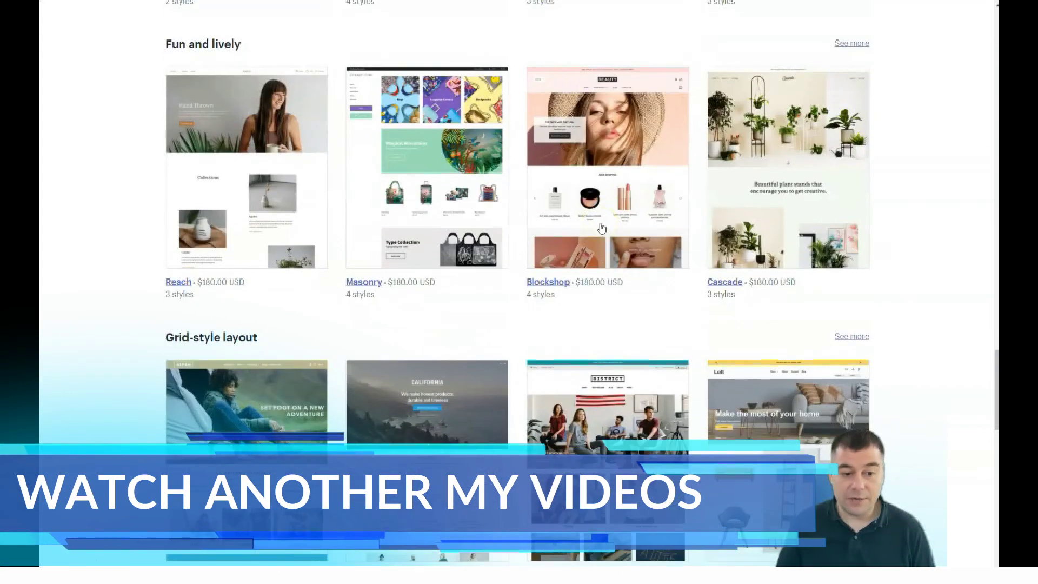
scroll(601, 228, down, 4)
scroll(601, 229, down, 6)
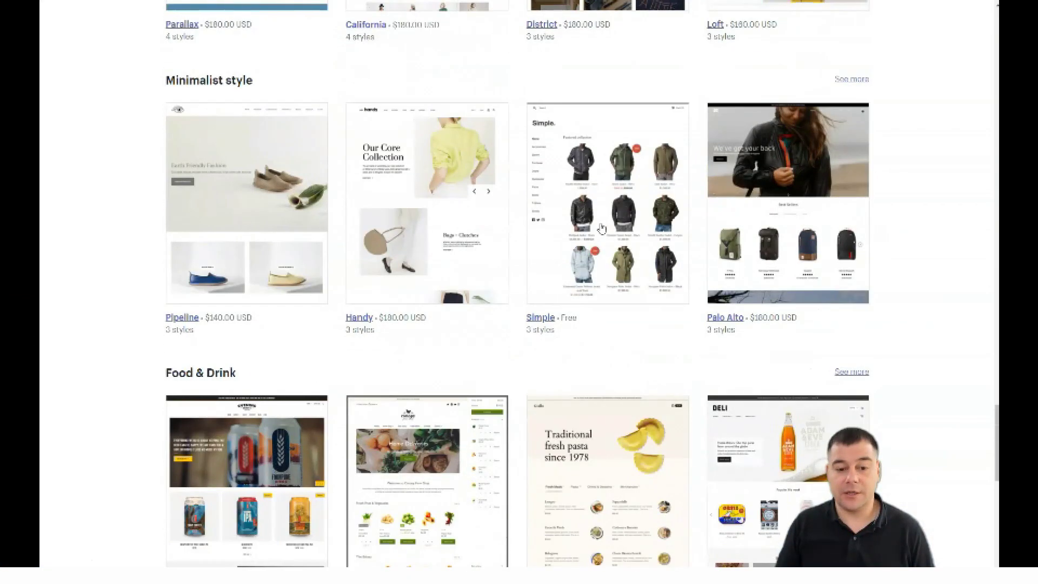
scroll(601, 227, down, 5)
scroll(601, 227, up, 14)
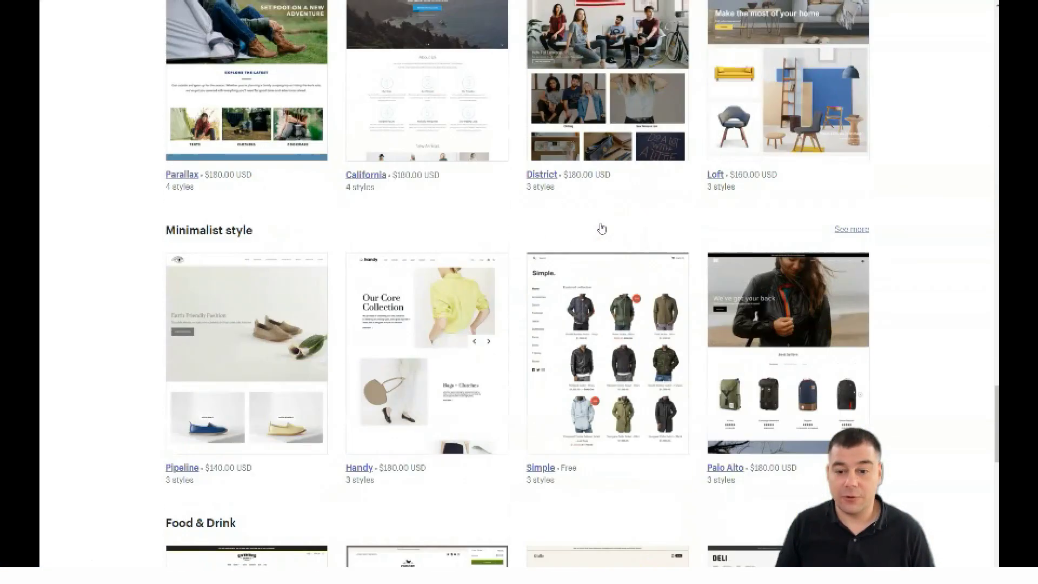
scroll(602, 229, up, 20)
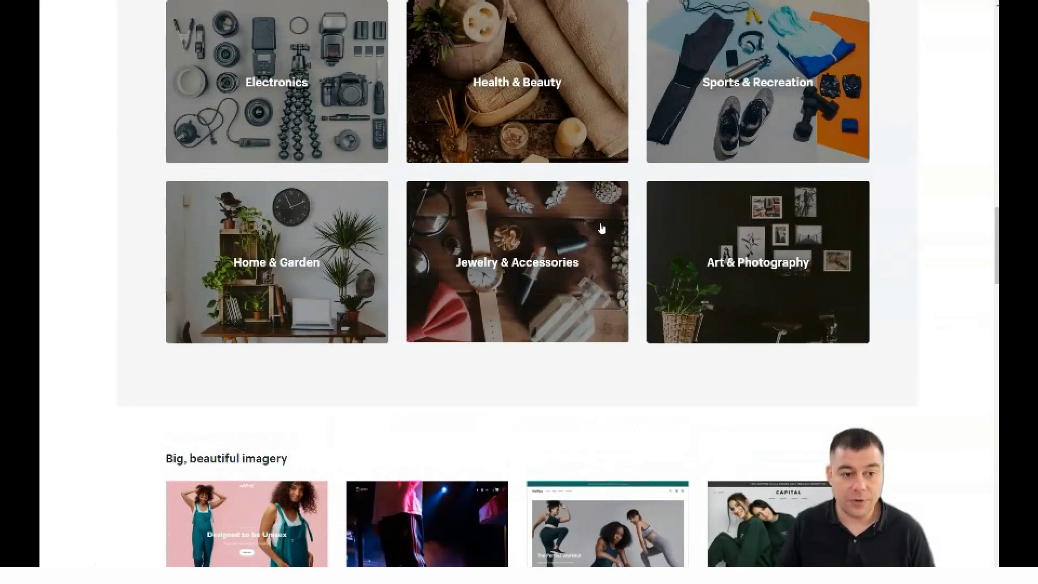
Return to the store's Themes page and open the current Debut theme for customization.
scroll(601, 228, up, 18)
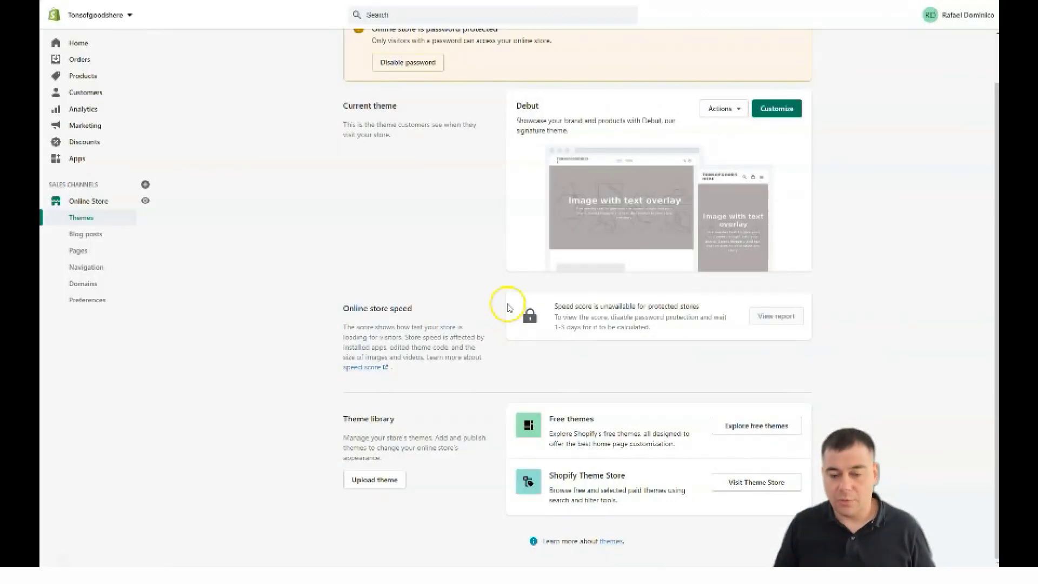
scroll(505, 301, up, 2)
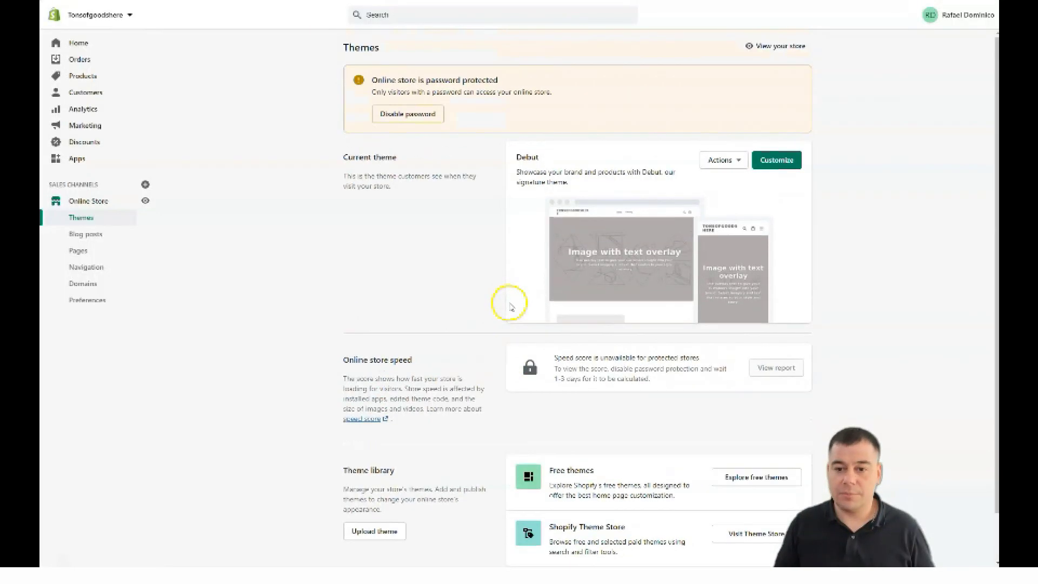
click(773, 162)
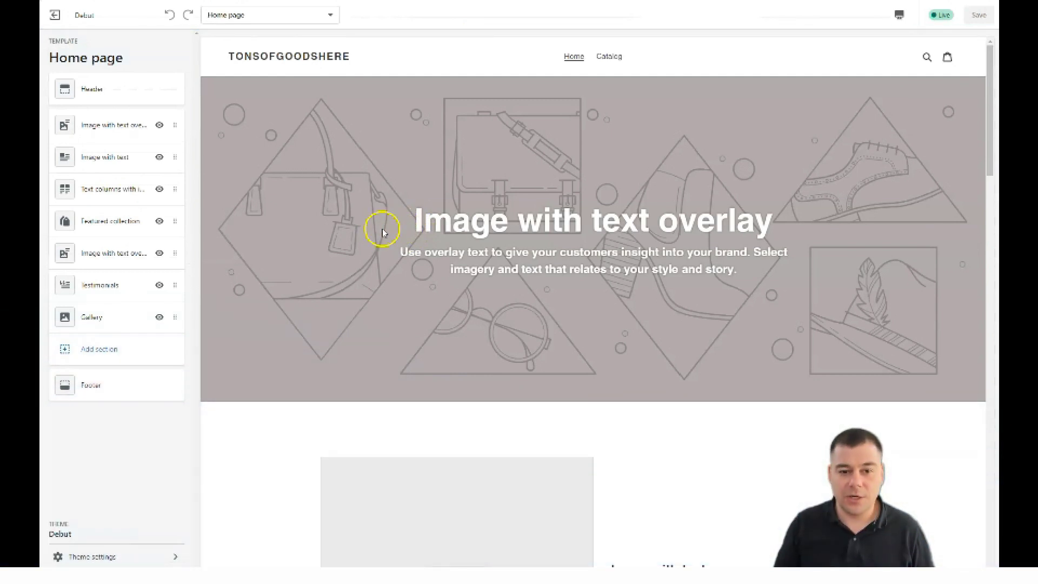
Look over the home page preview from the opening banner down to the footer and back.
scroll(467, 251, down, 10)
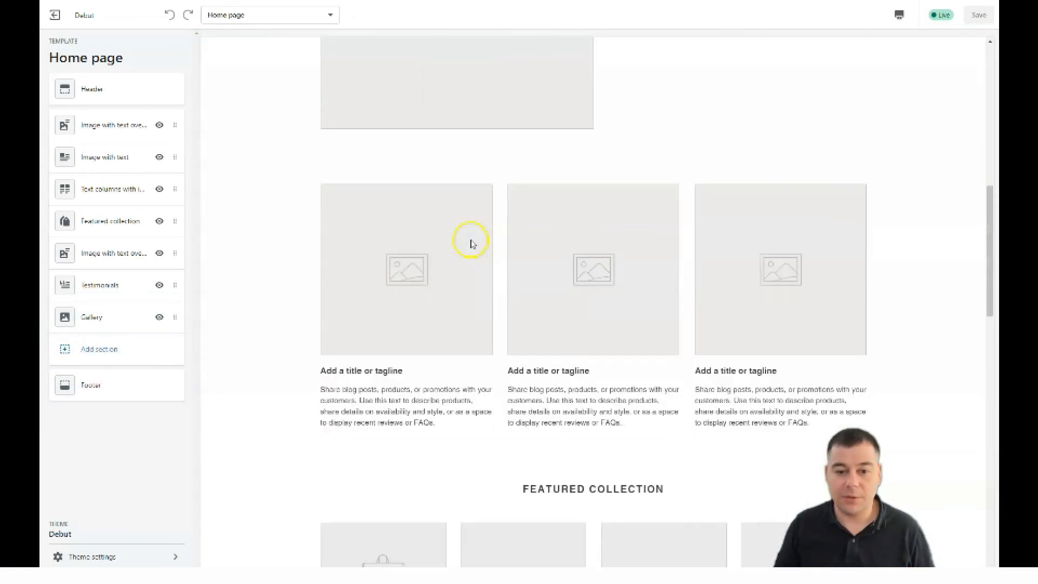
scroll(470, 243, down, 13)
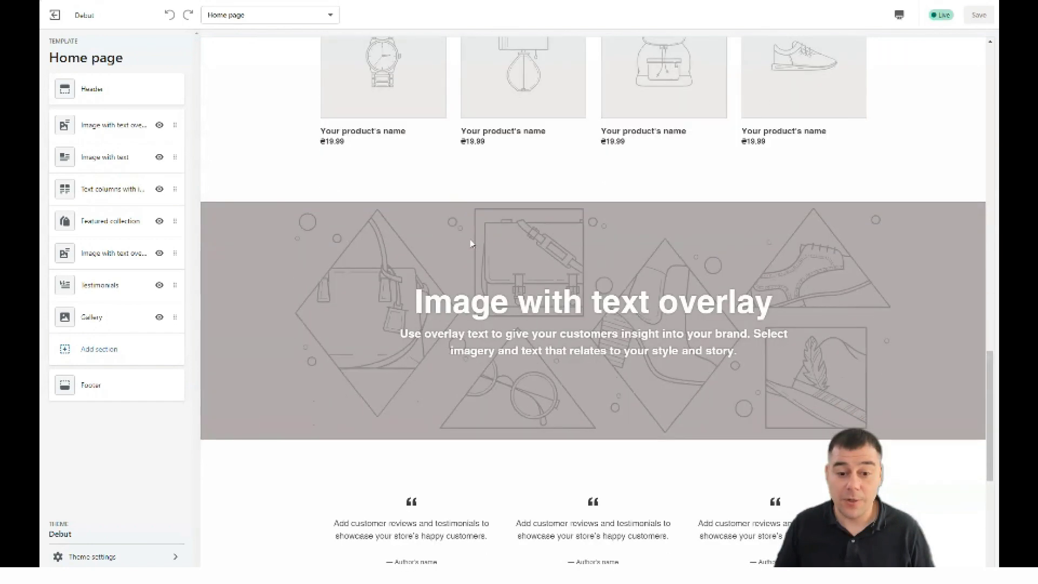
scroll(470, 244, down, 10)
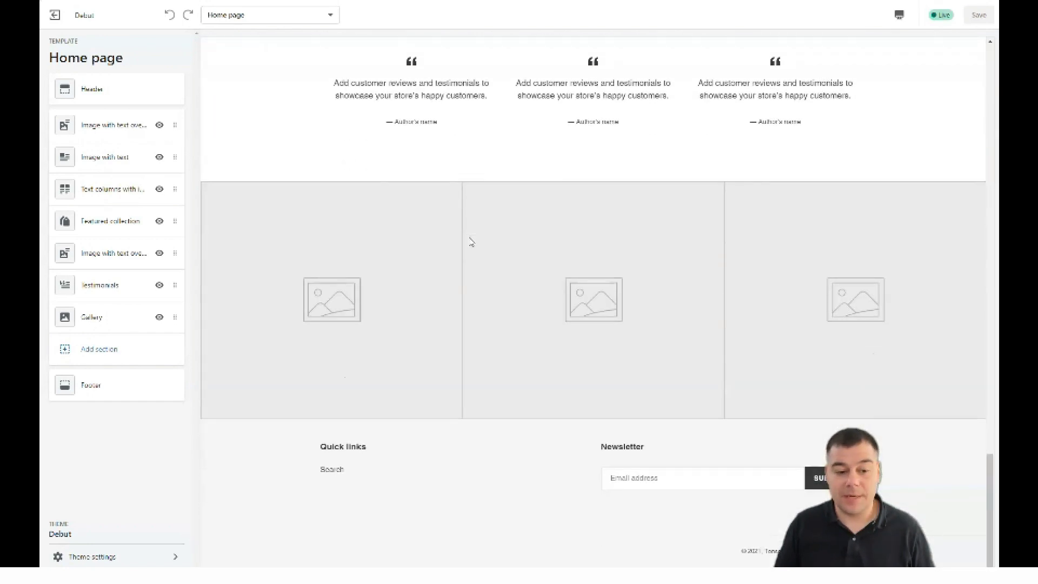
scroll(471, 242, up, 20)
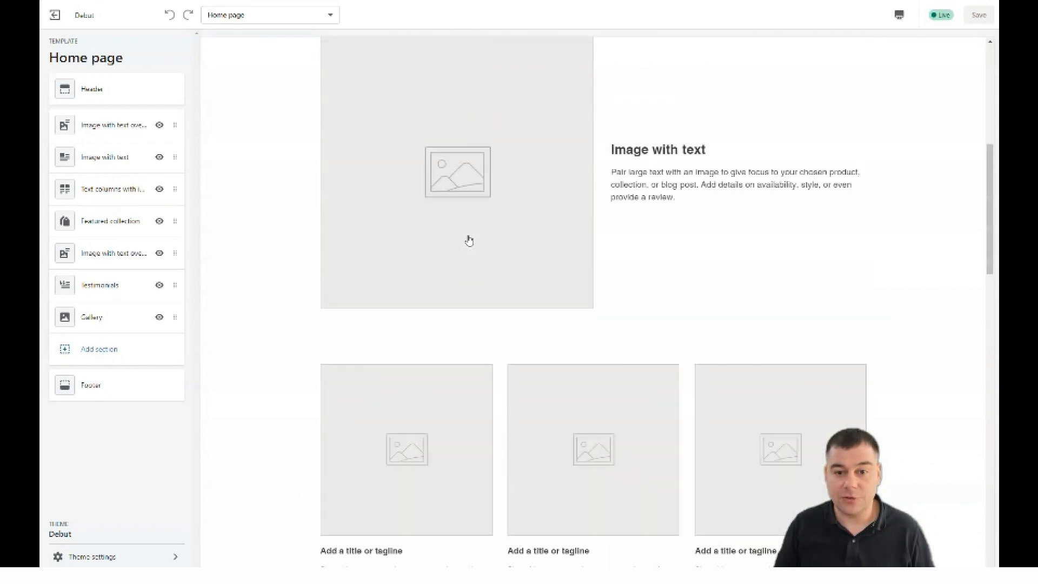
scroll(470, 238, up, 8)
double_click(550, 223)
drag(648, 223, 715, 223)
double_click(470, 220)
double_click(620, 222)
double_click(701, 223)
click(494, 253)
click(543, 268)
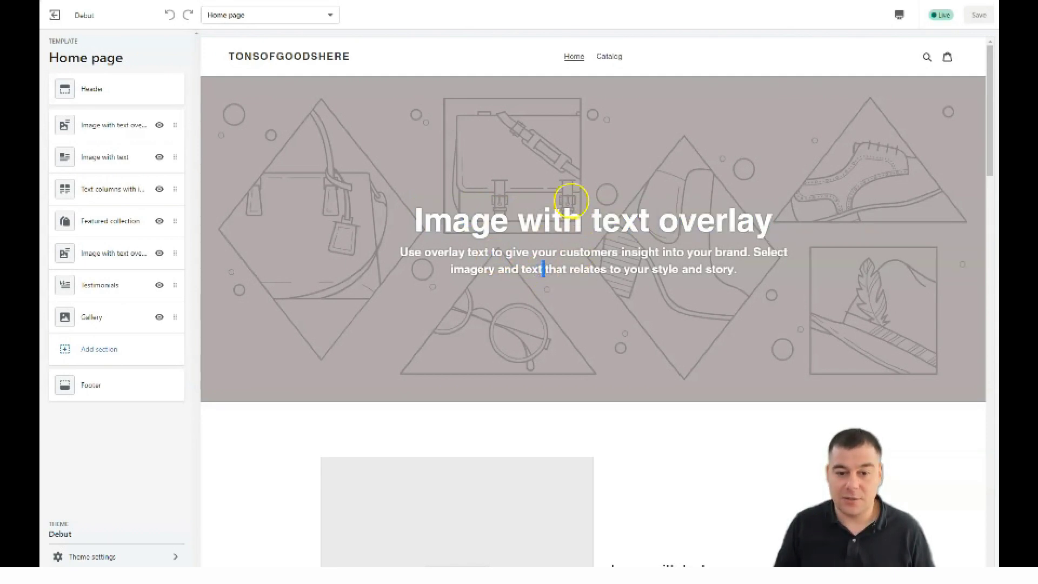
double_click(562, 220)
click(364, 138)
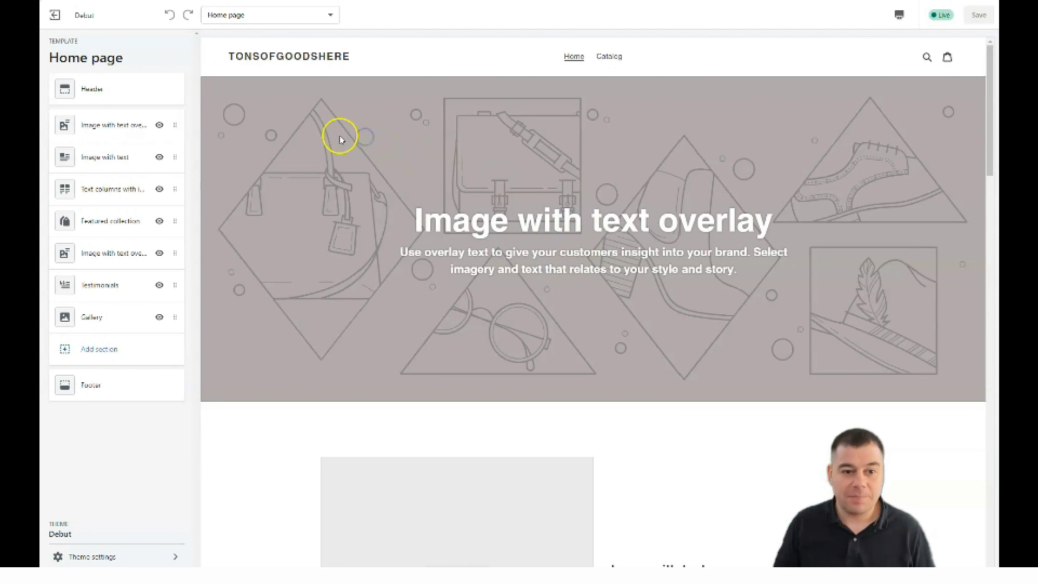
click(475, 339)
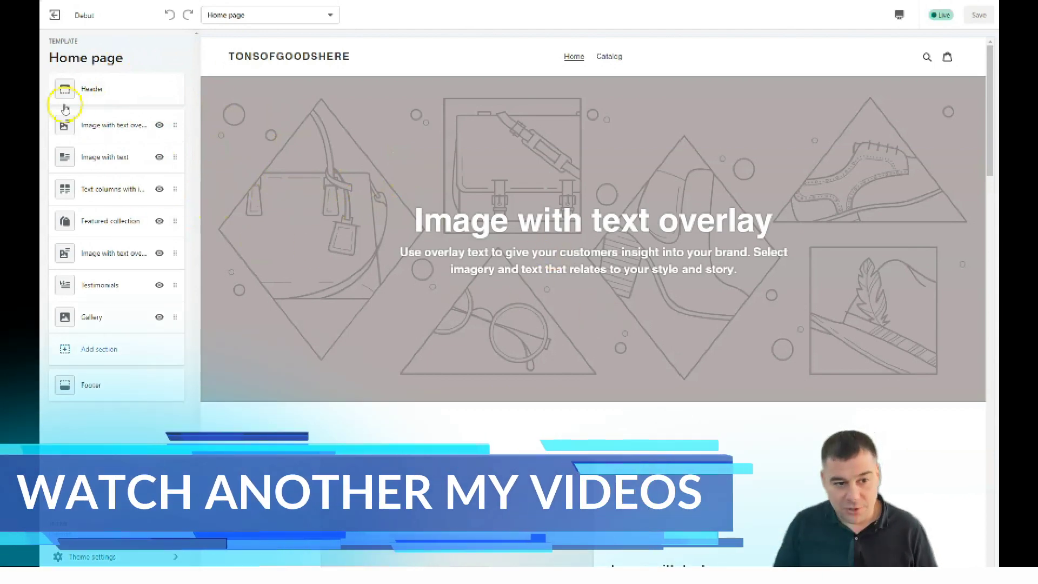
Remove the Testimonials section from the home page template.
click(104, 97)
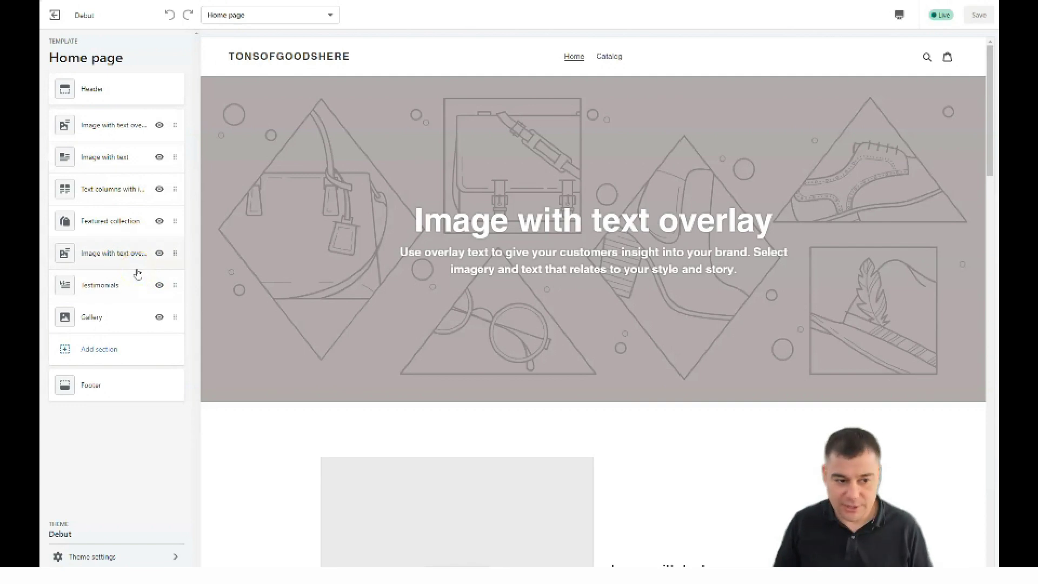
drag(162, 255, 174, 254)
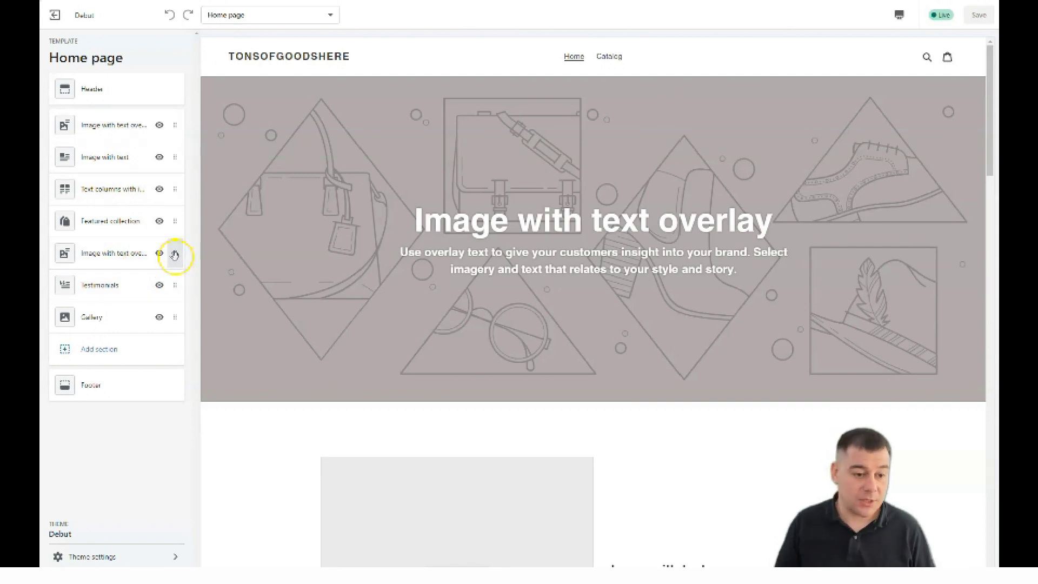
mouse_move(176, 290)
mouse_down()
mouse_move(177, 165)
mouse_move(162, 289)
mouse_up()
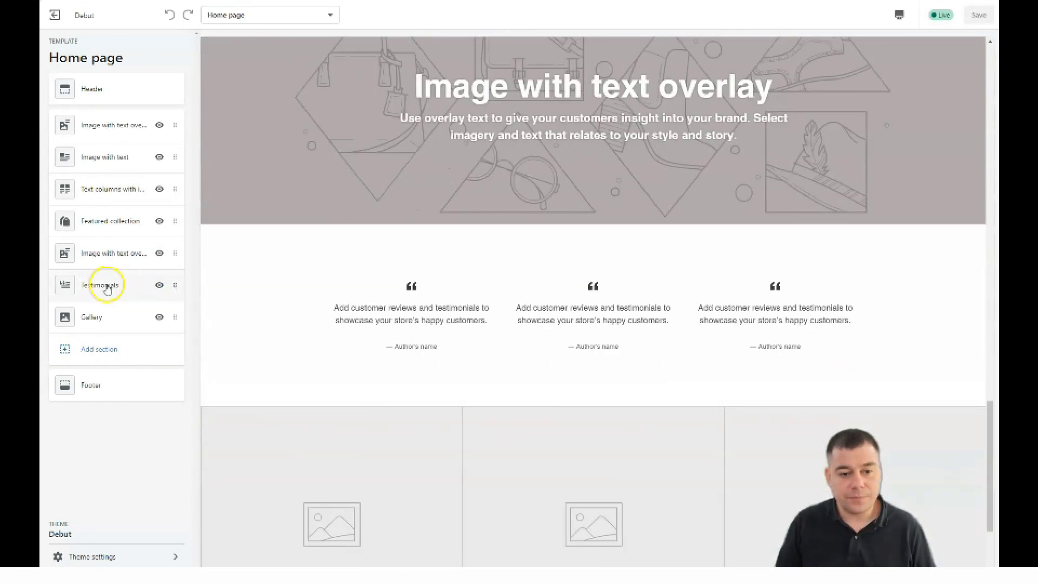
click(130, 292)
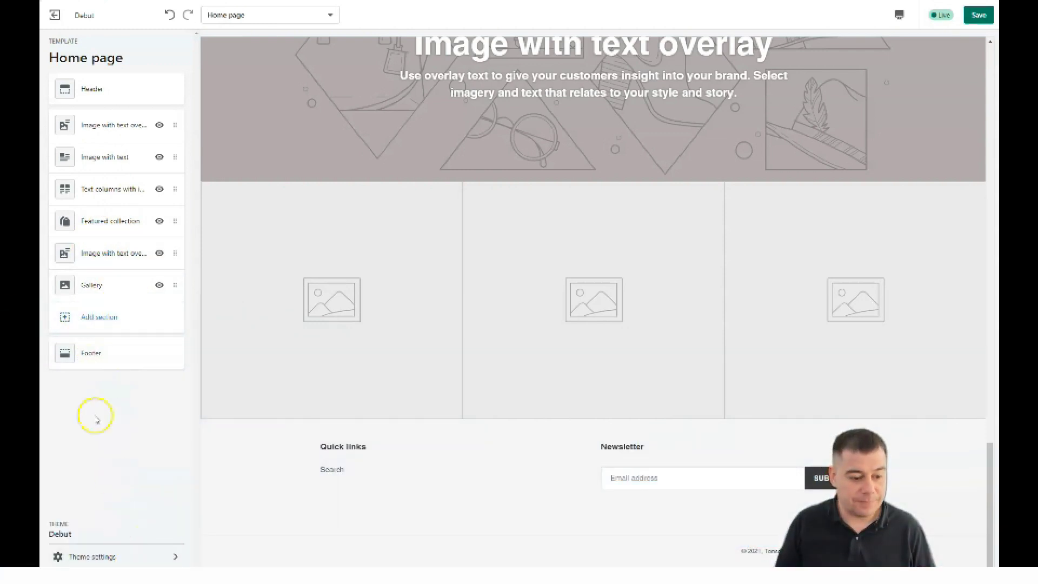
Review the section types that can be added to the home page, and close the list without adding one.
click(83, 323)
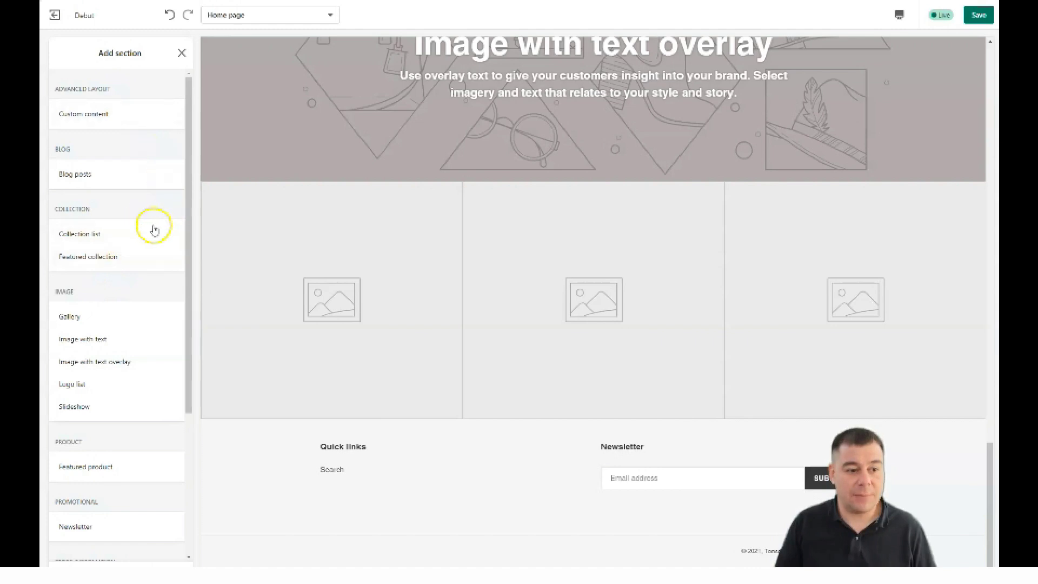
scroll(149, 235, down, 1)
scroll(147, 240, down, 3)
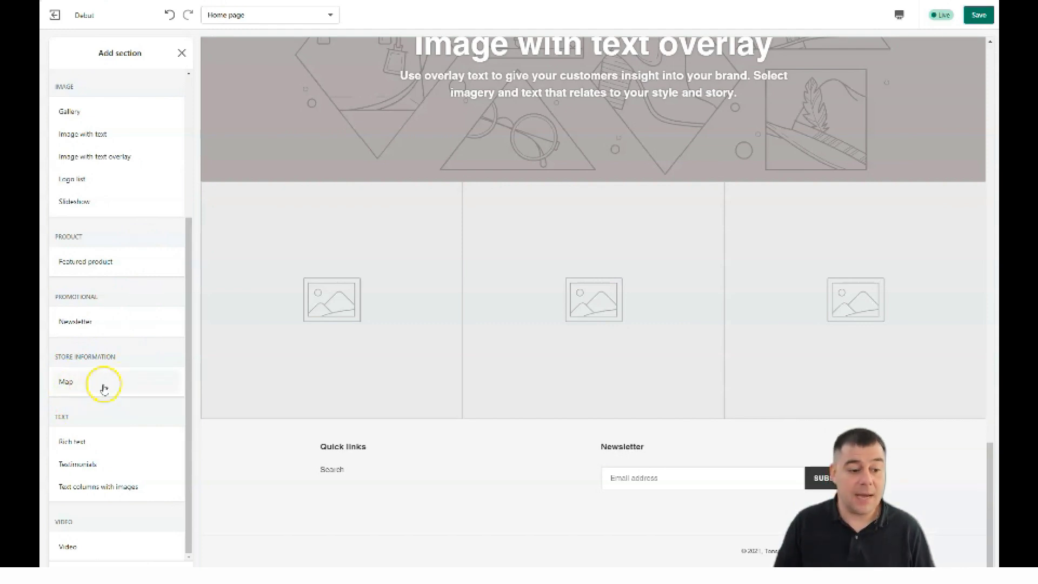
scroll(111, 375, up, 3)
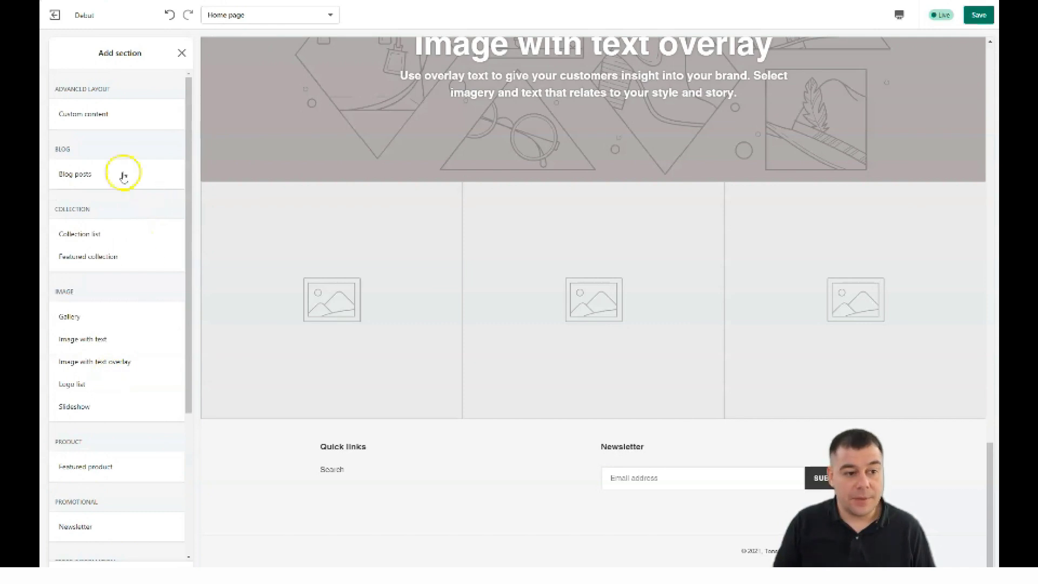
click(181, 53)
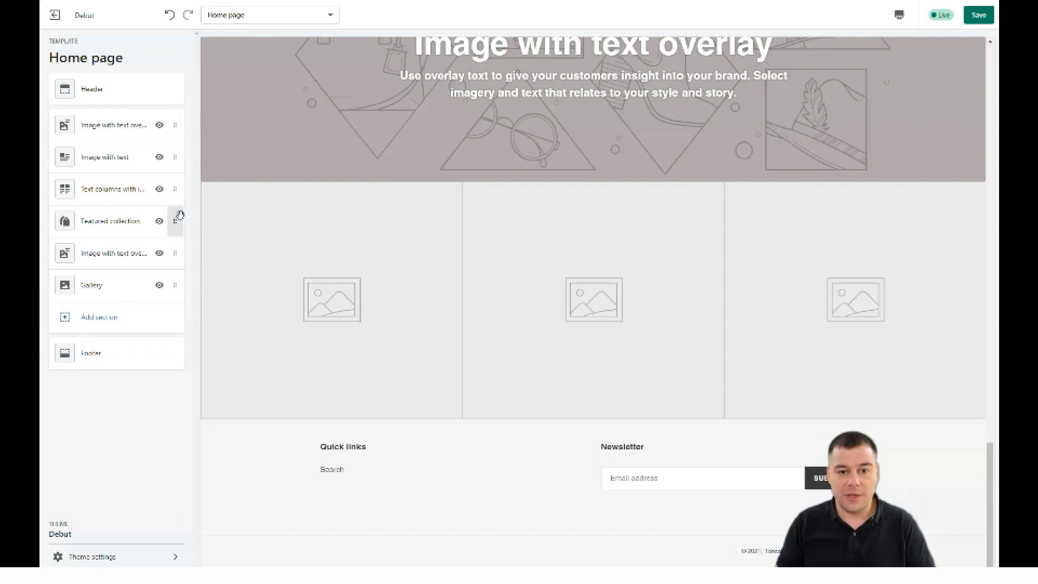
Change the heading of the first Image with text overlay section to "TEXT is here".
click(94, 125)
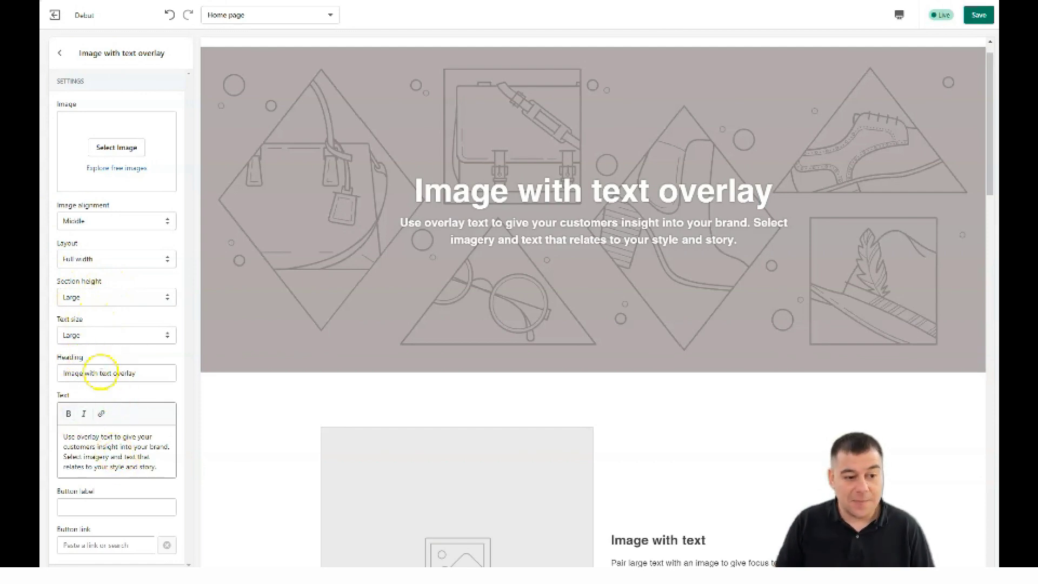
double_click(606, 204)
double_click(706, 197)
double_click(442, 189)
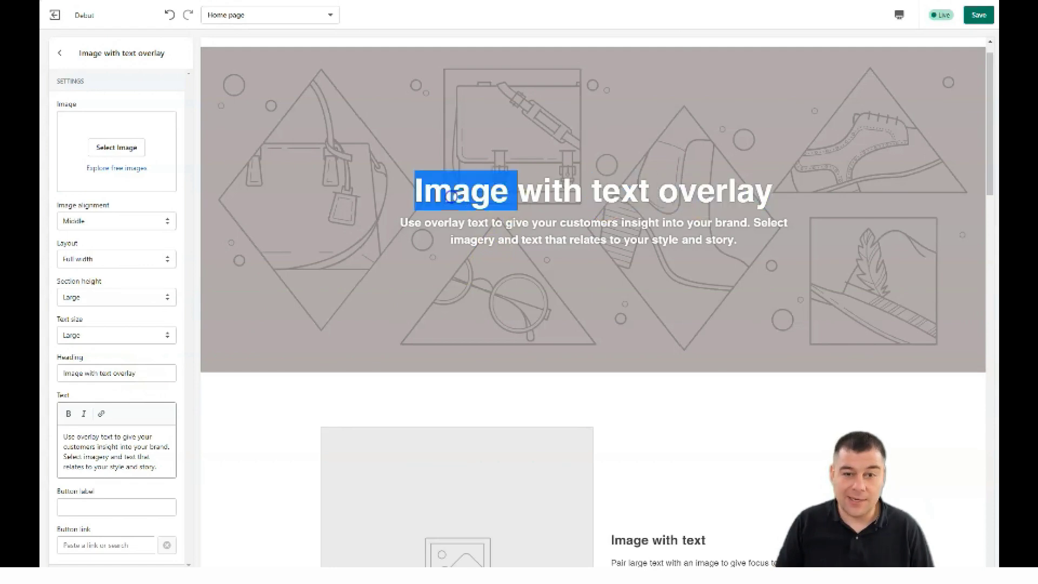
double_click(545, 188)
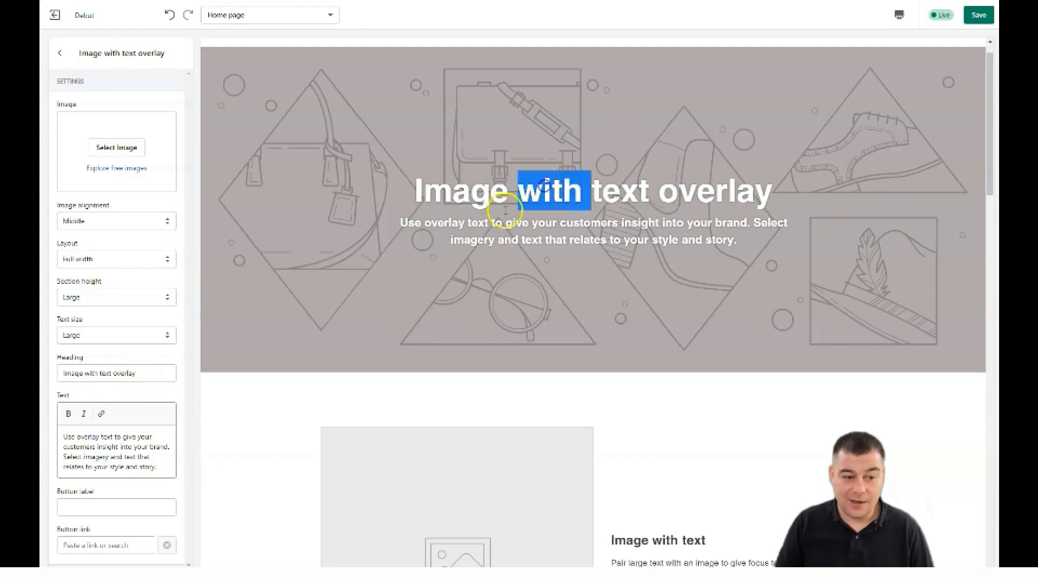
click(147, 372)
drag(99, 368, 59, 373)
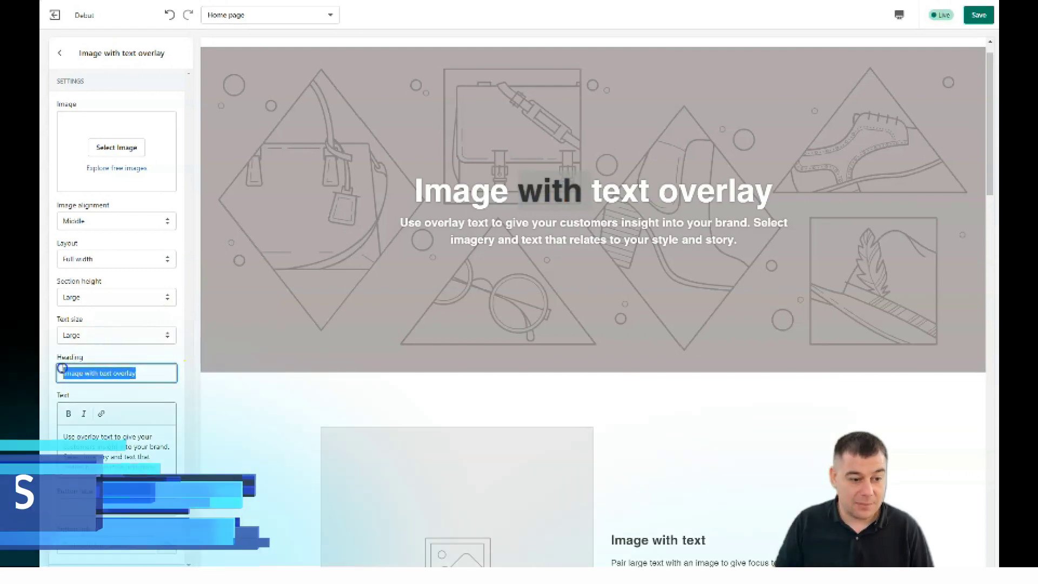
text(TEXT is here)
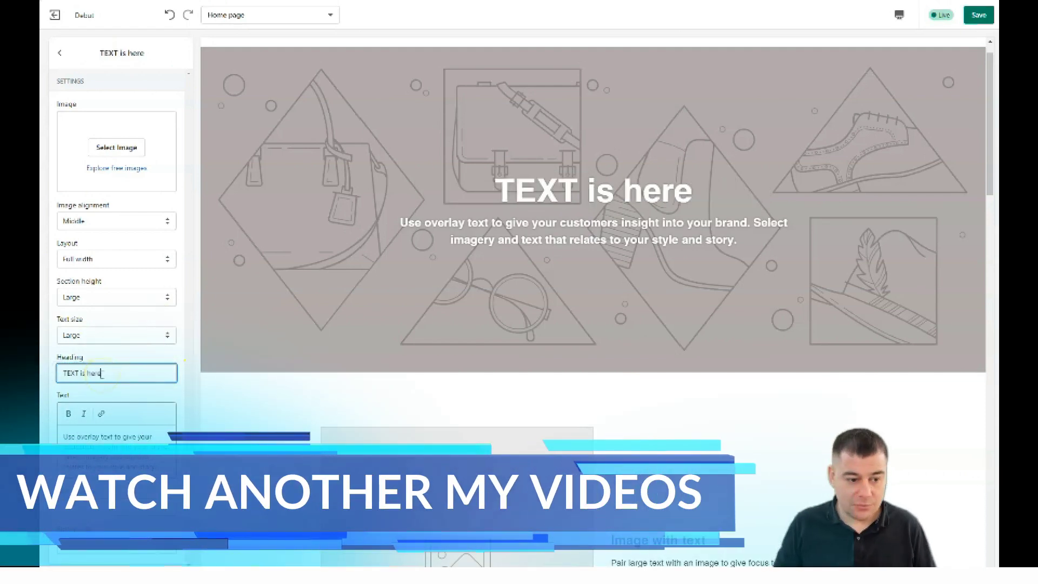
Shorten the banner's text below the heading to "and story.".
drag(157, 467, 49, 432)
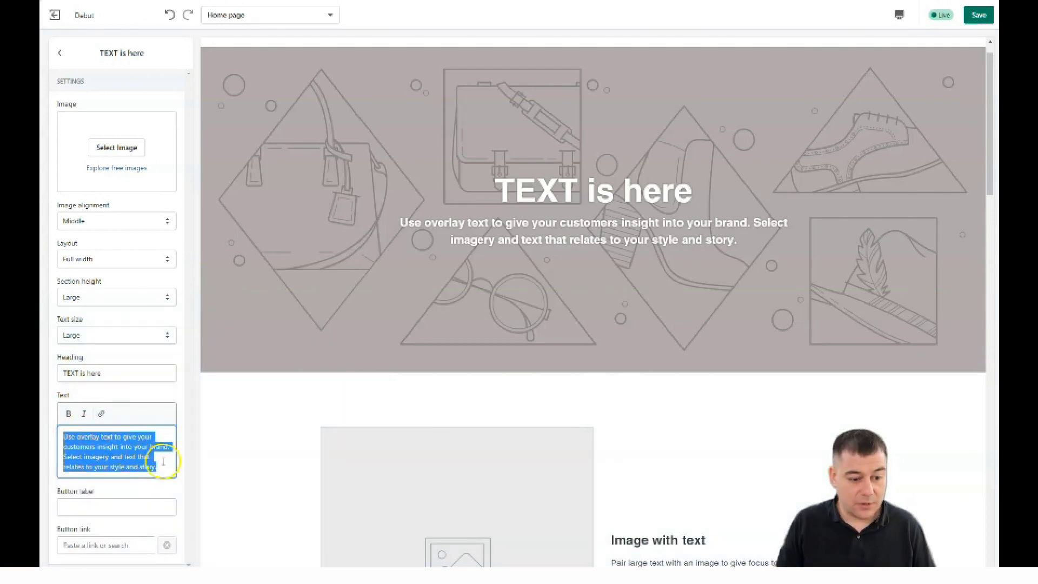
shift+click(125, 466)
key(BackSpace)
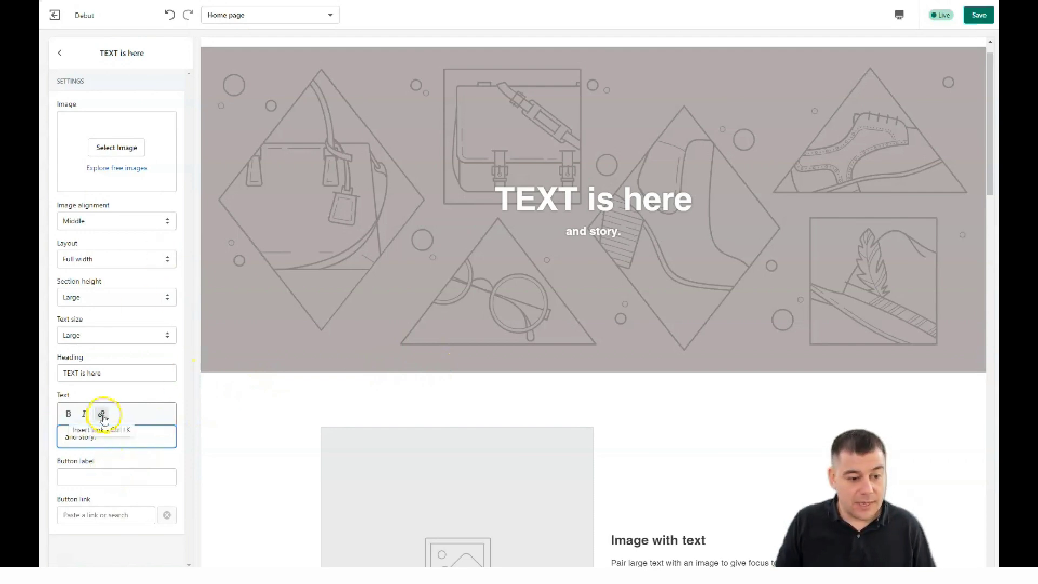
Browse the free image collections and apply the uncooked pasta picture from Food as the banner image.
click(102, 169)
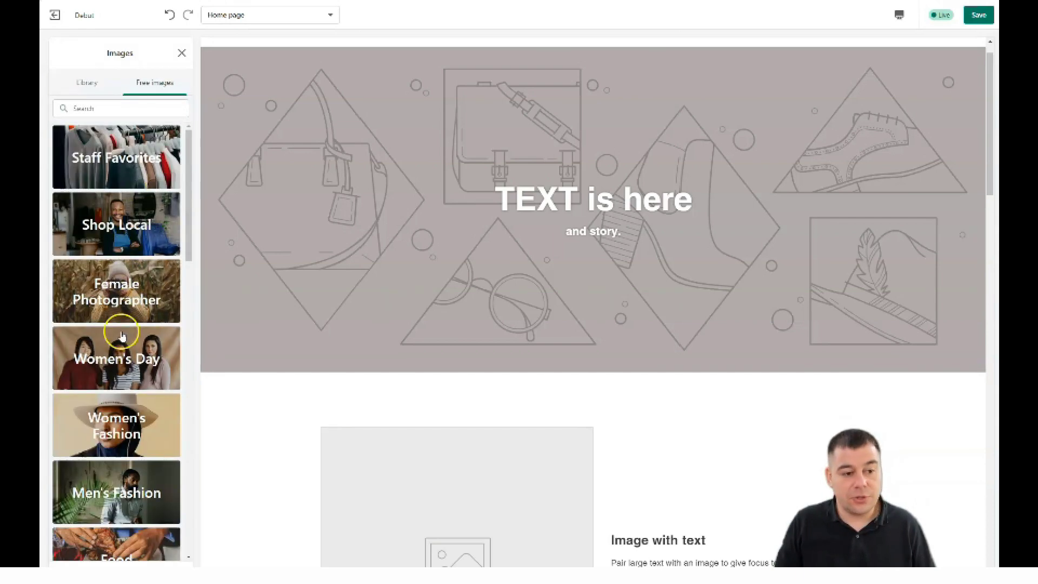
scroll(135, 324, down, 3)
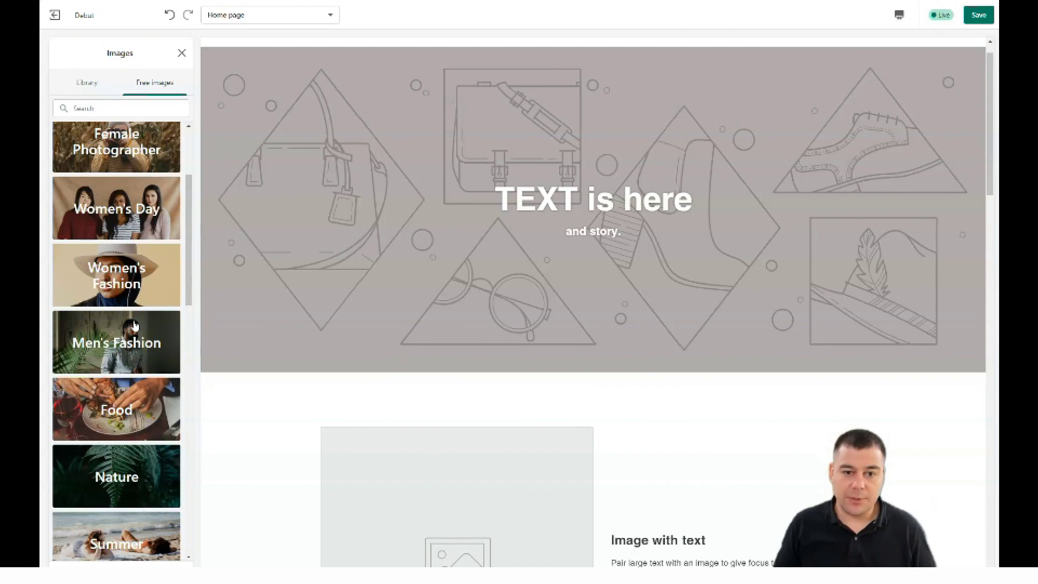
scroll(132, 327, down, 3)
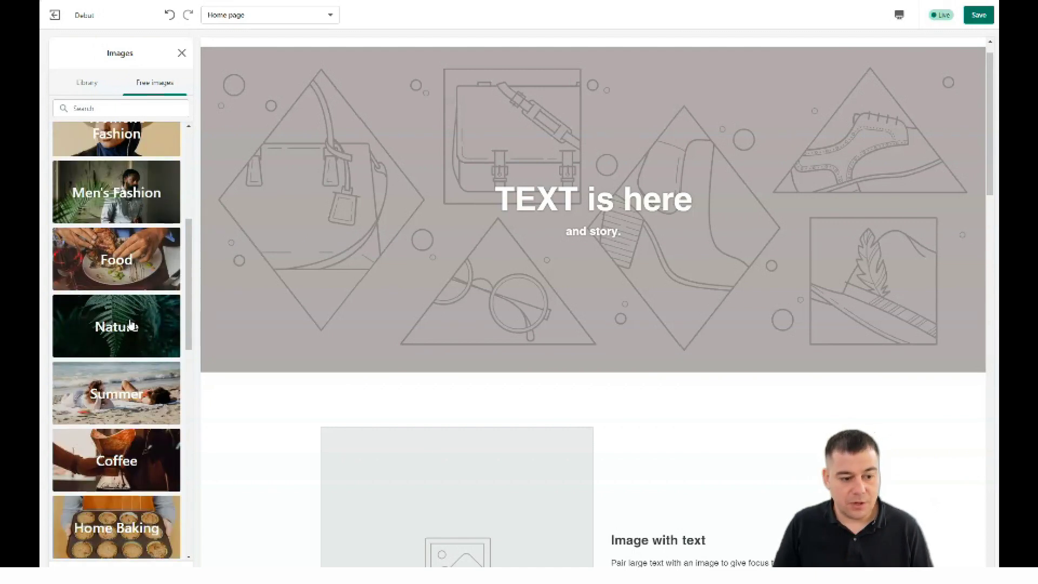
scroll(127, 308, down, 2)
click(125, 294)
scroll(130, 270, up, 2)
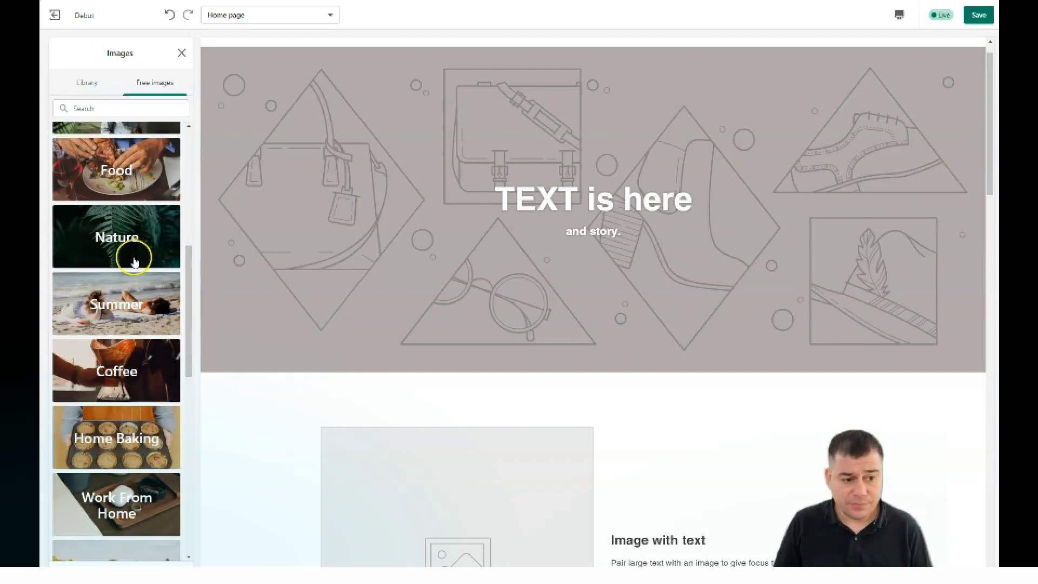
click(128, 204)
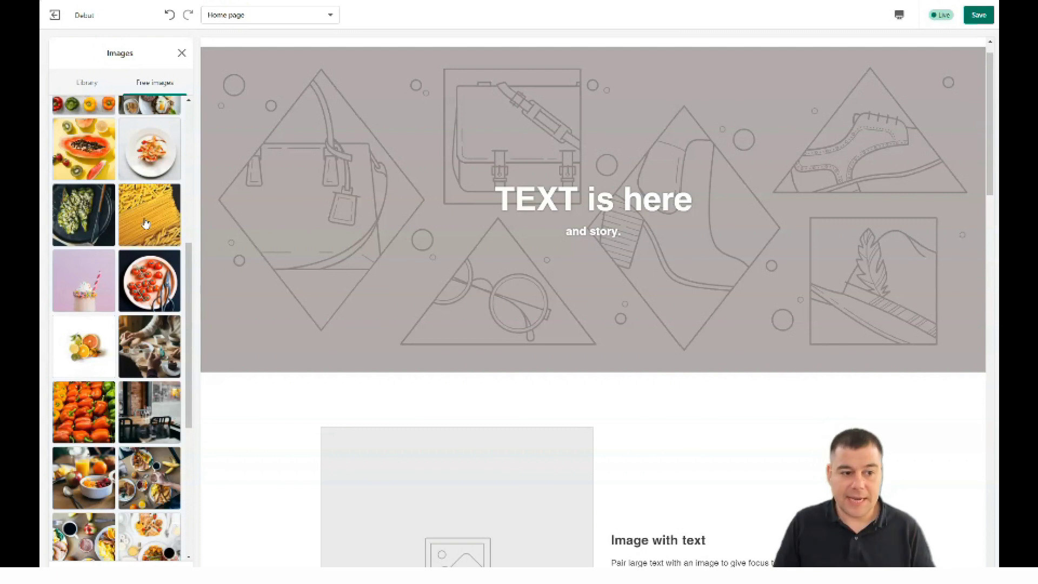
click(146, 223)
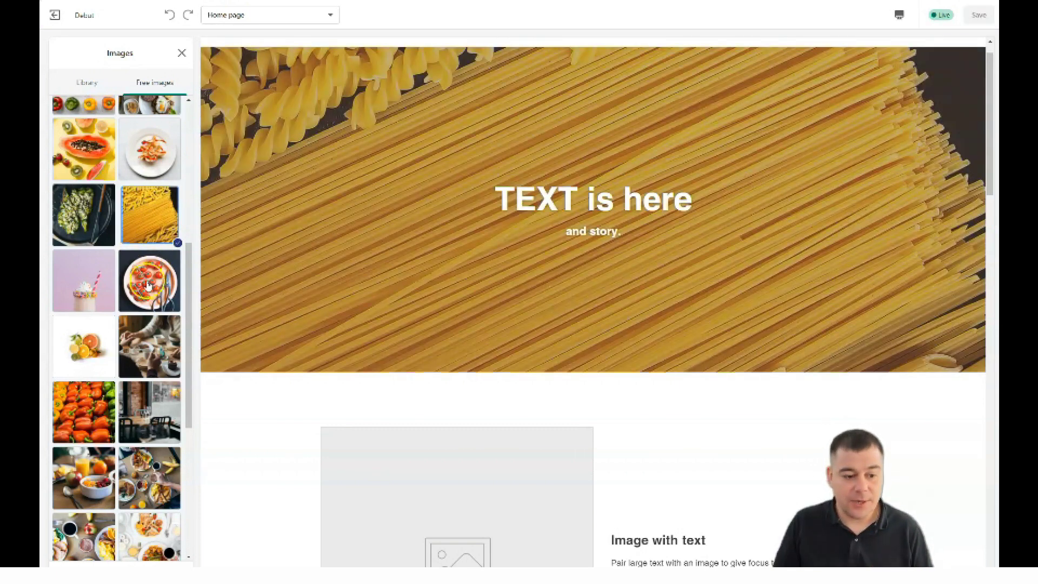
click(180, 564)
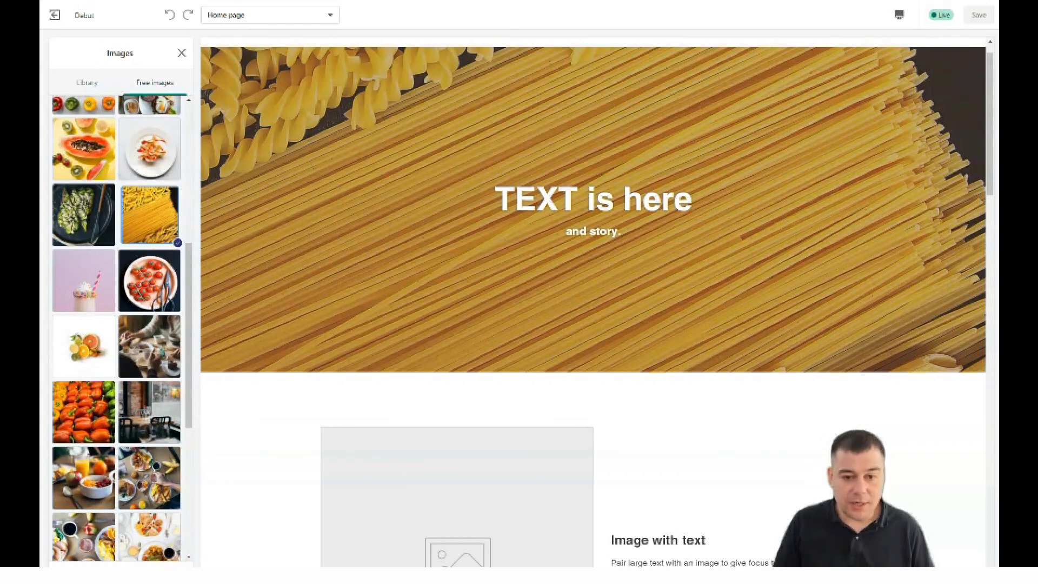
click(127, 304)
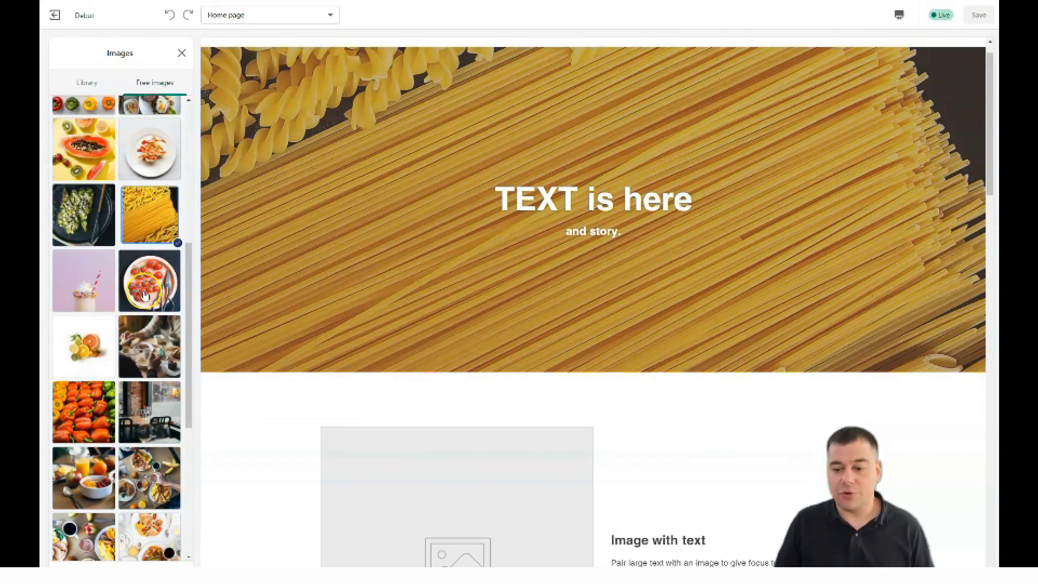
click(146, 294)
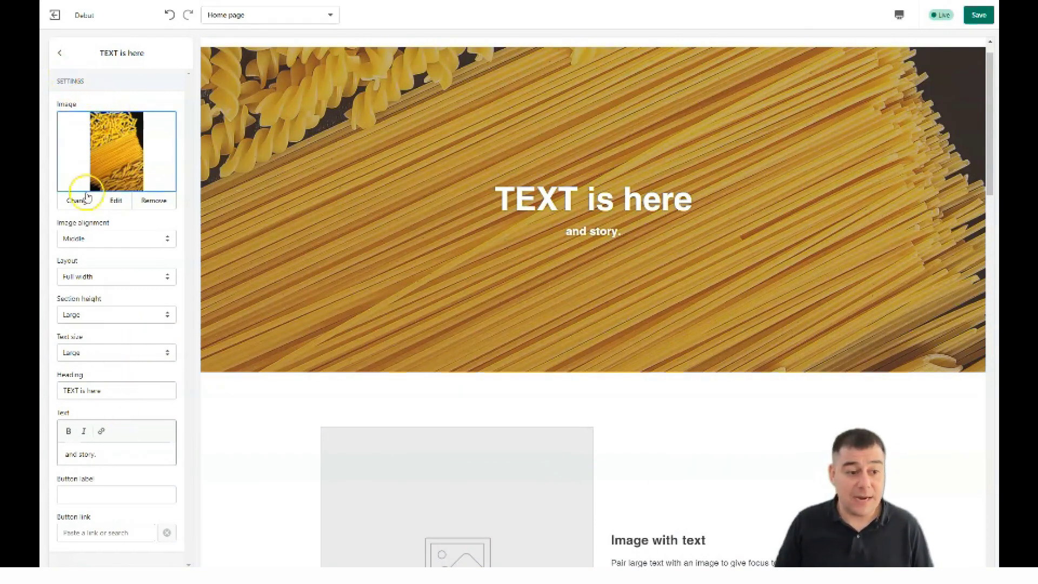
Replace the banner's pasta picture with the free image of a pile of coffee beans, and return to the section list.
click(153, 200)
click(114, 168)
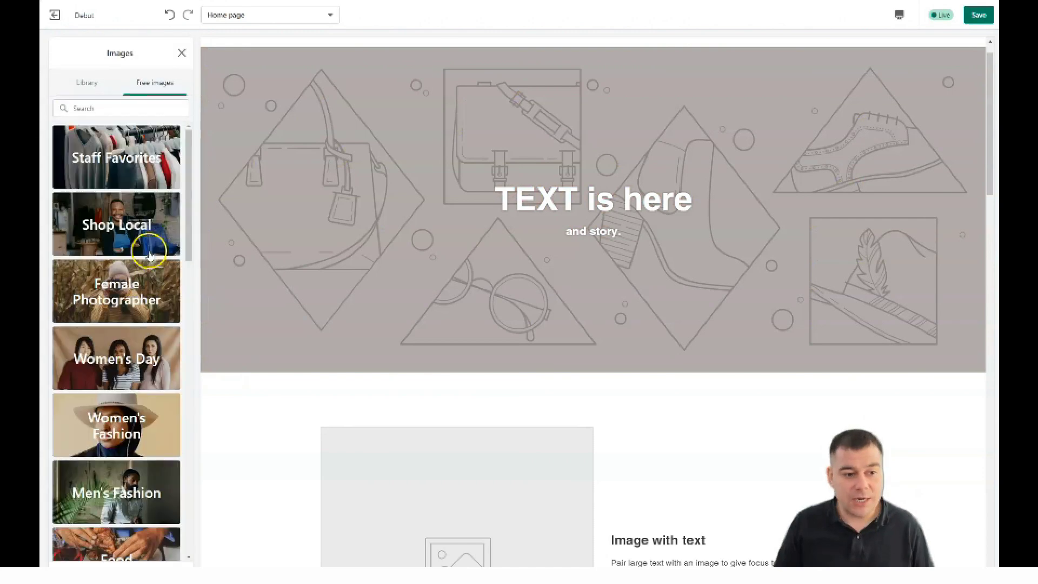
scroll(123, 277, down, 1)
scroll(124, 277, down, 10)
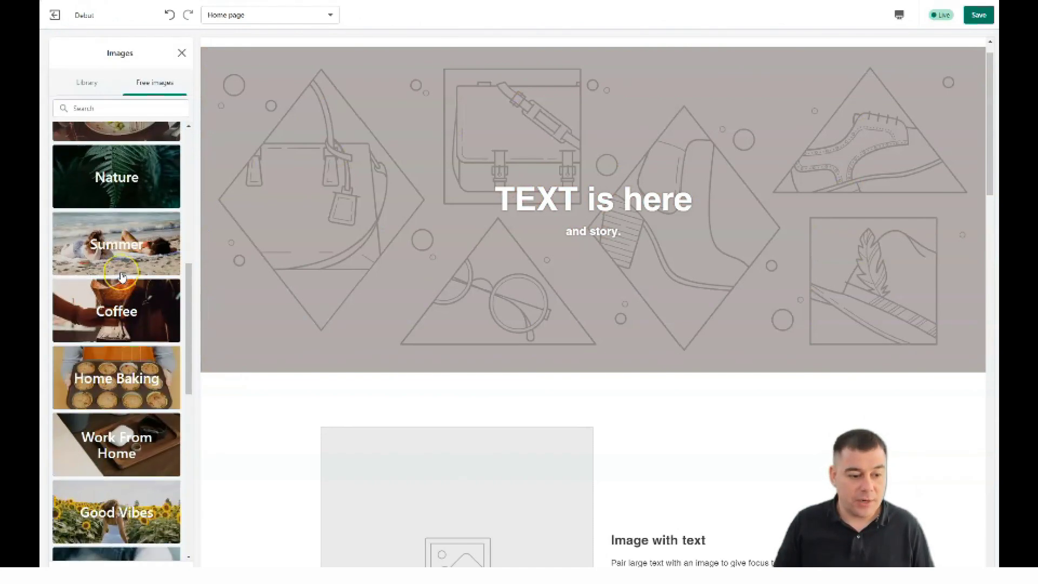
click(117, 205)
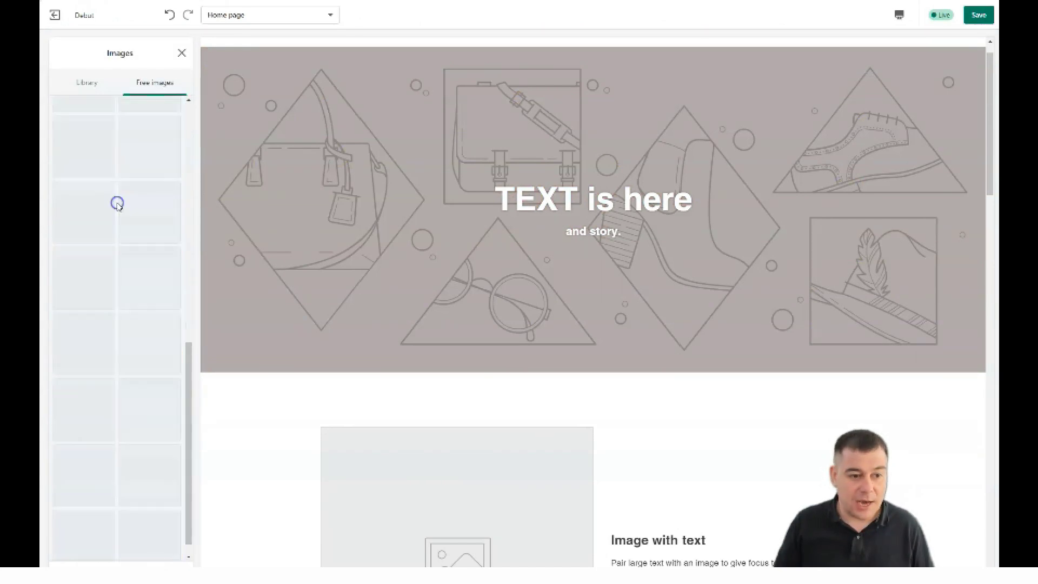
scroll(129, 227, down, 3)
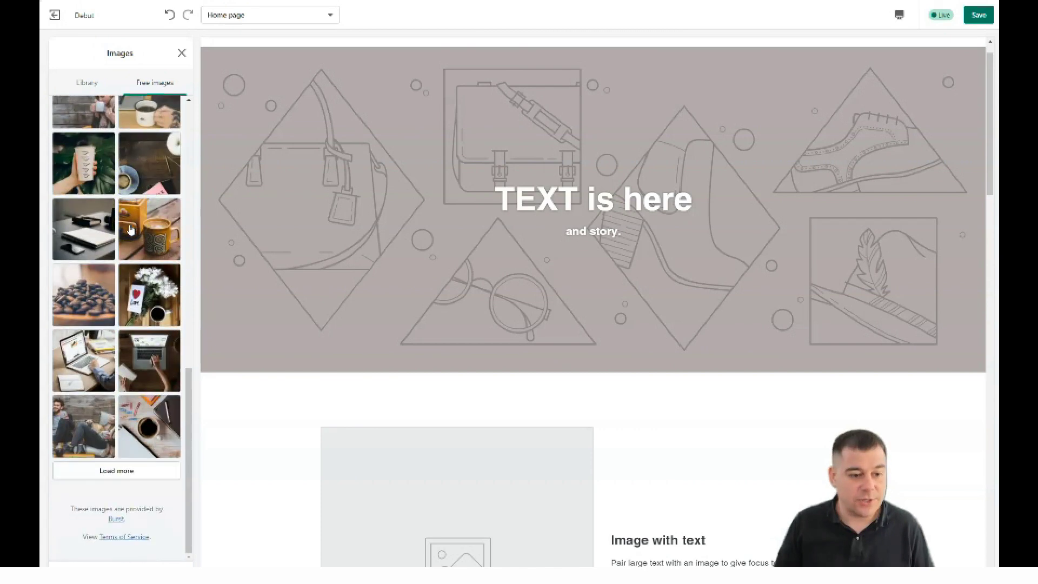
click(87, 308)
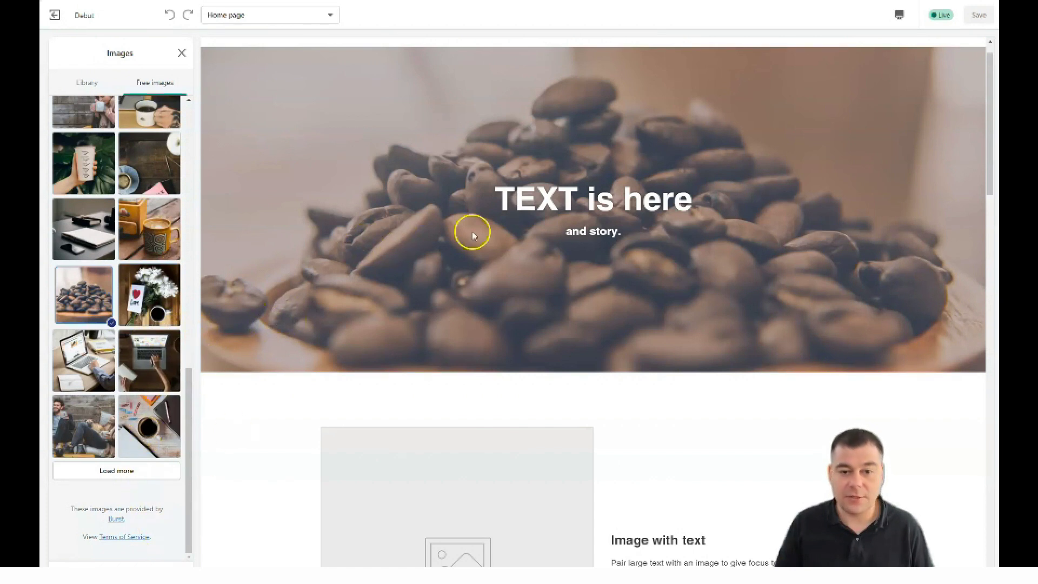
click(212, 134)
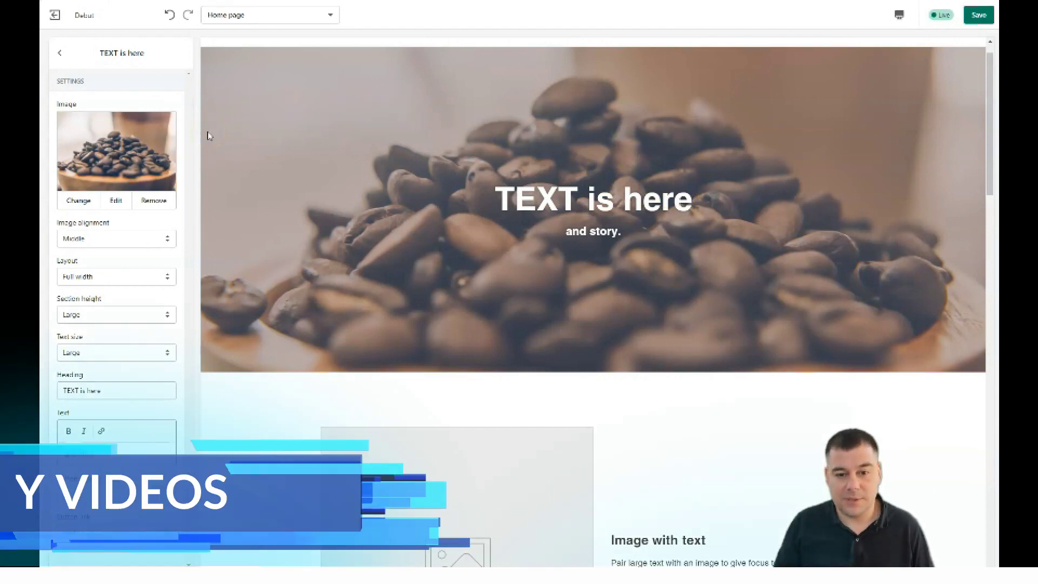
click(216, 133)
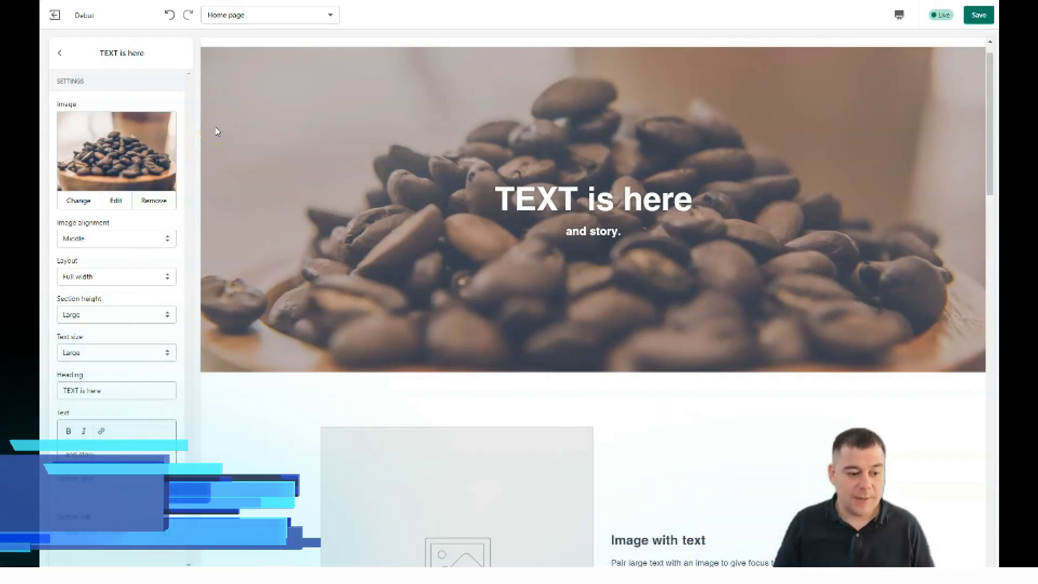
click(60, 54)
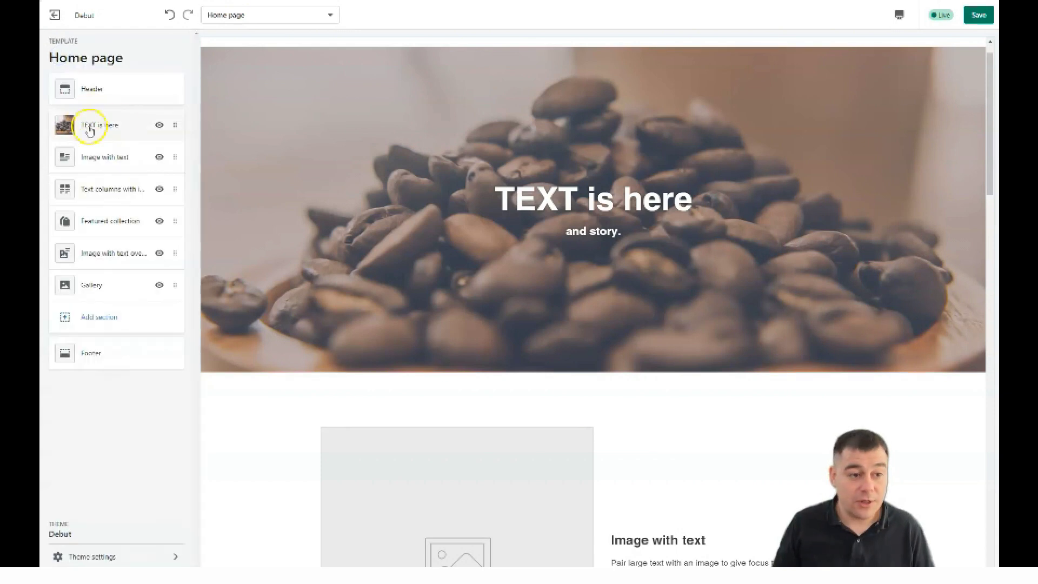
Remove the coffee beans image from the "TEXT is here" section and return to the section list.
click(89, 124)
click(150, 199)
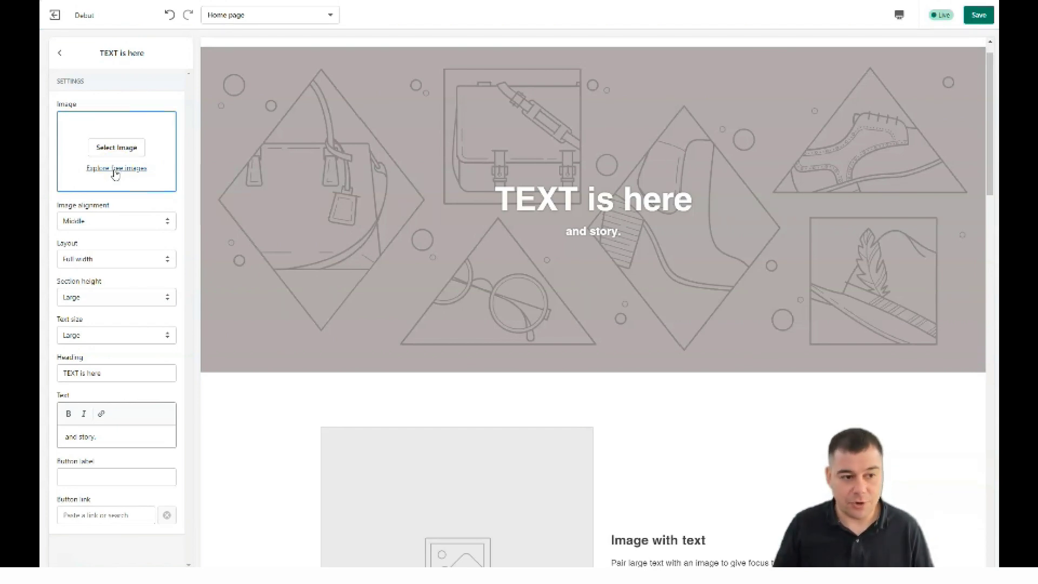
click(60, 52)
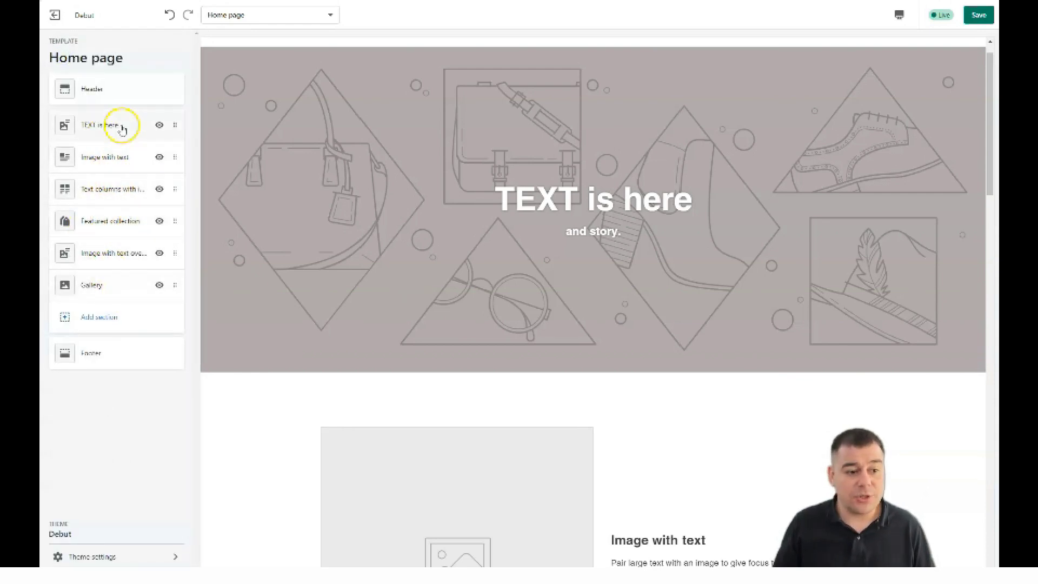
Review the settings of the Gallery, Header and Footer sections without changing them.
click(100, 283)
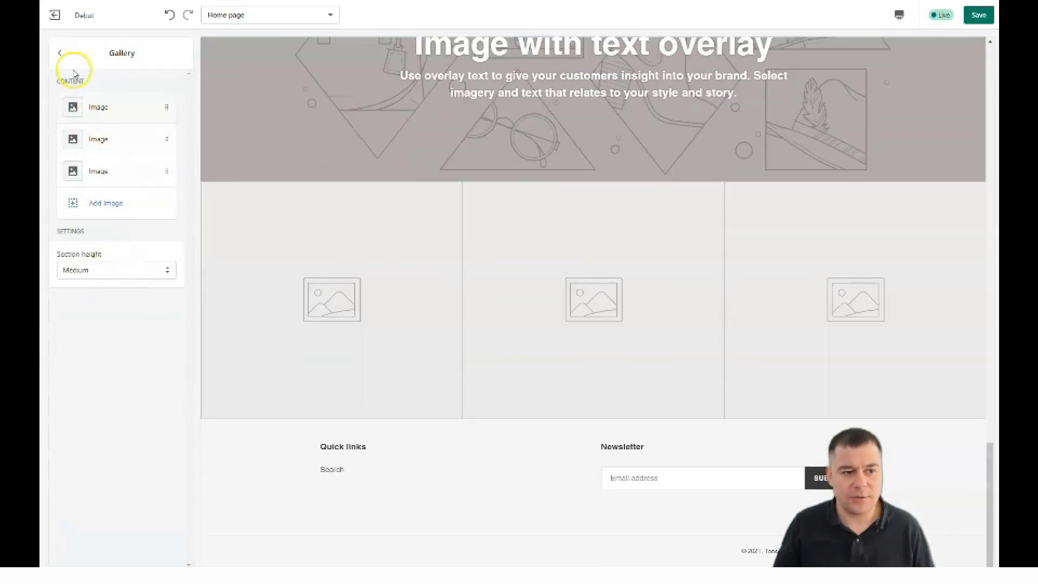
click(60, 54)
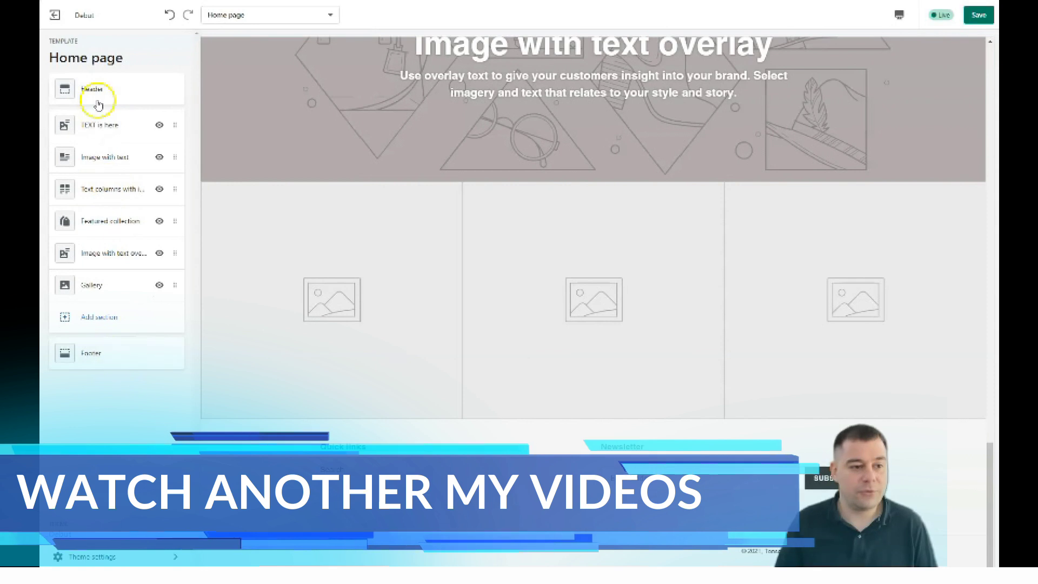
click(93, 90)
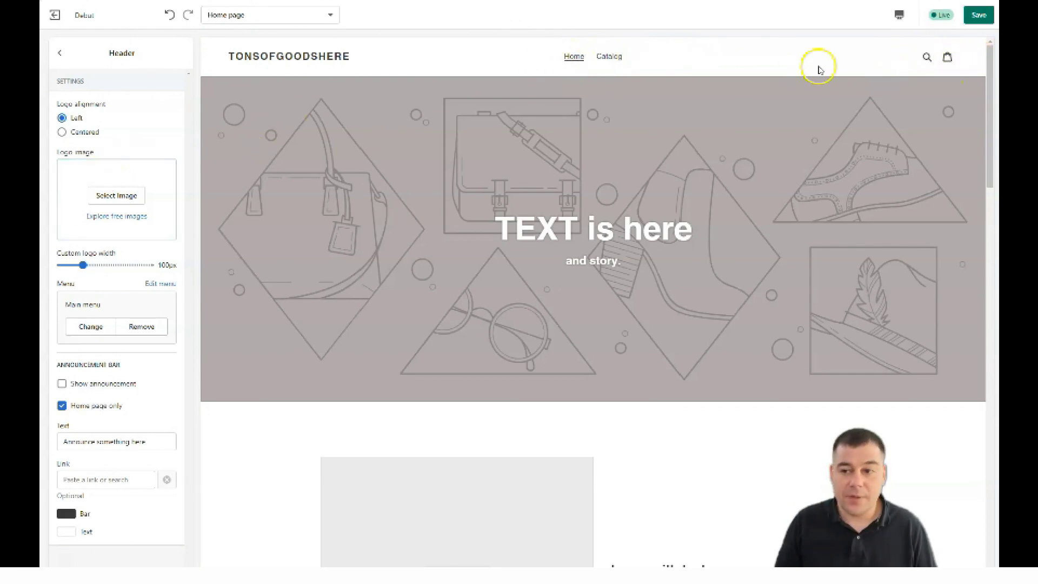
click(59, 54)
click(100, 352)
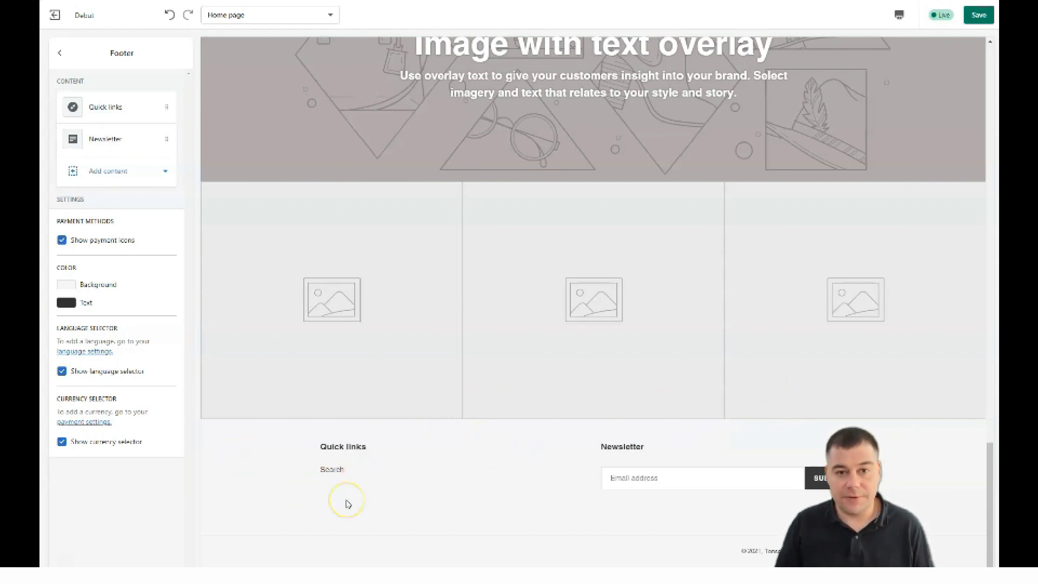
click(60, 53)
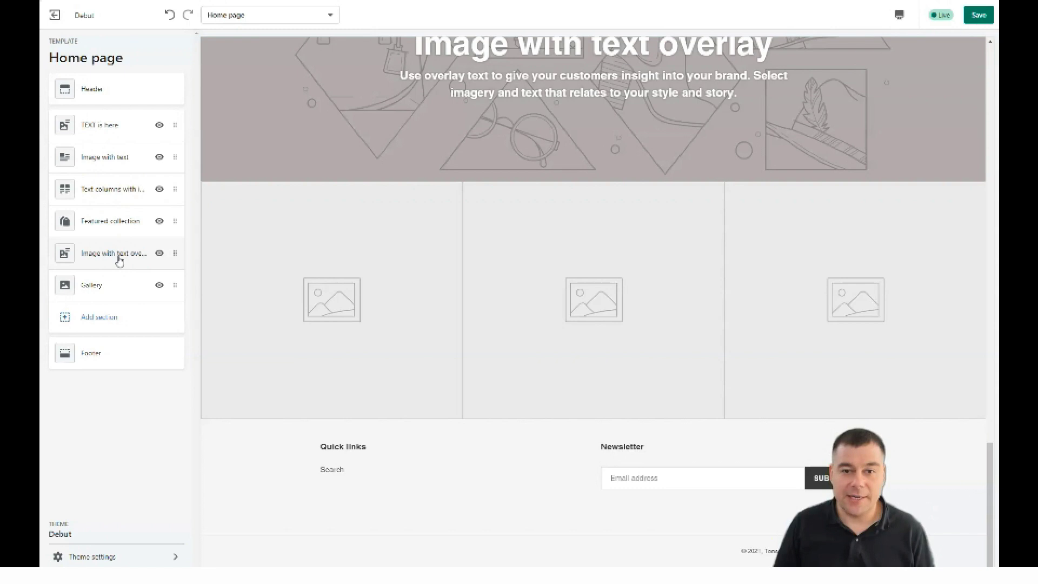
Leave the theme editor and discard the unsaved changes to the Debut home page.
click(122, 260)
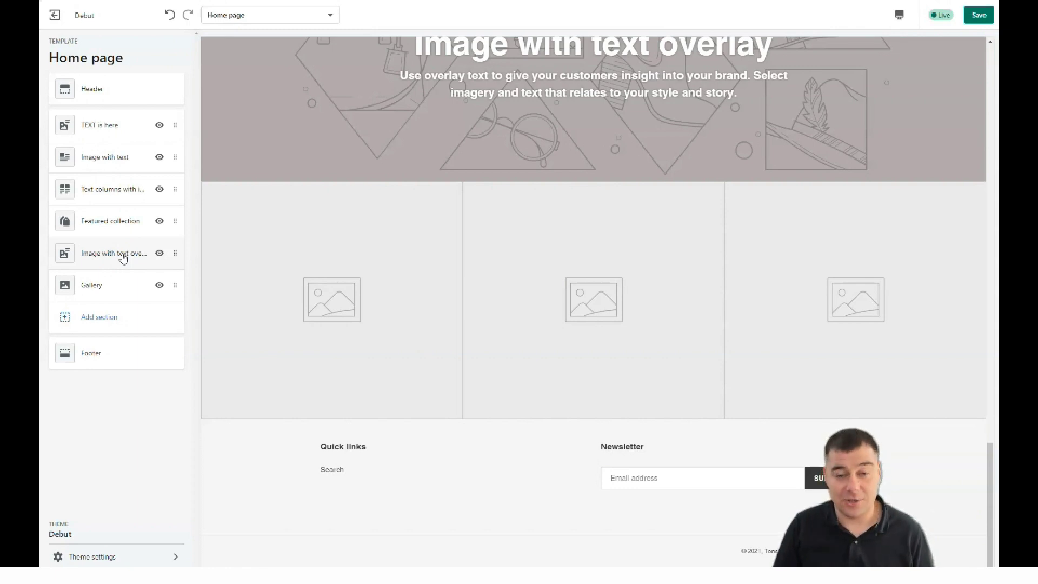
click(68, 55)
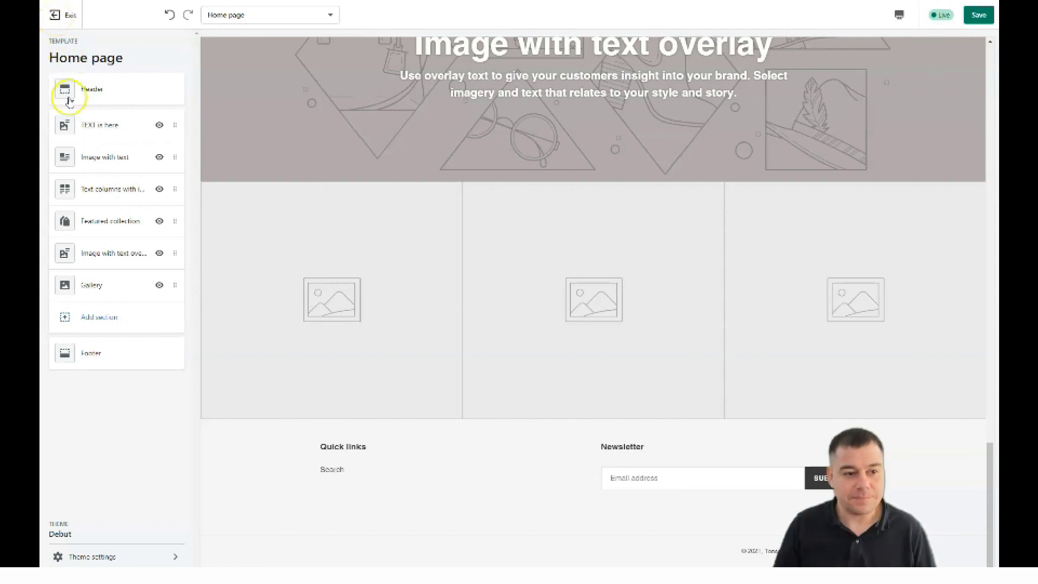
click(54, 14)
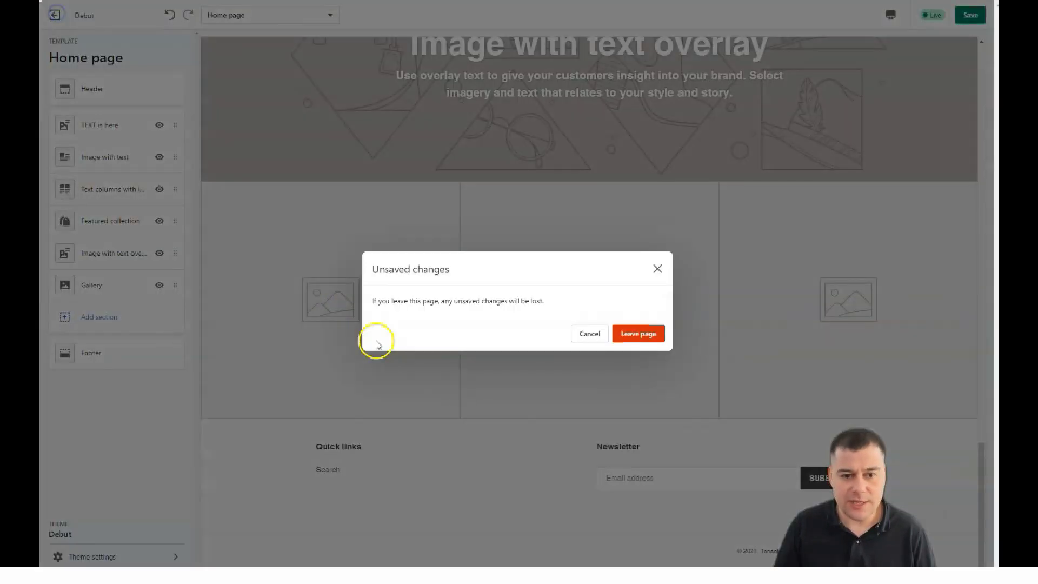
click(639, 336)
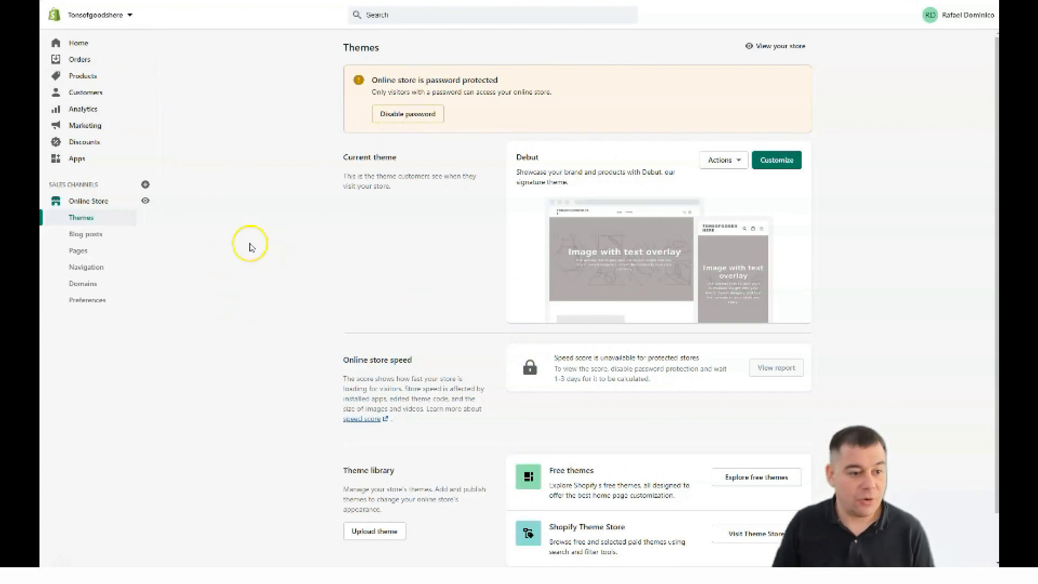
Look through the online store's Blog posts, Pages, Navigation and Domains areas.
click(81, 236)
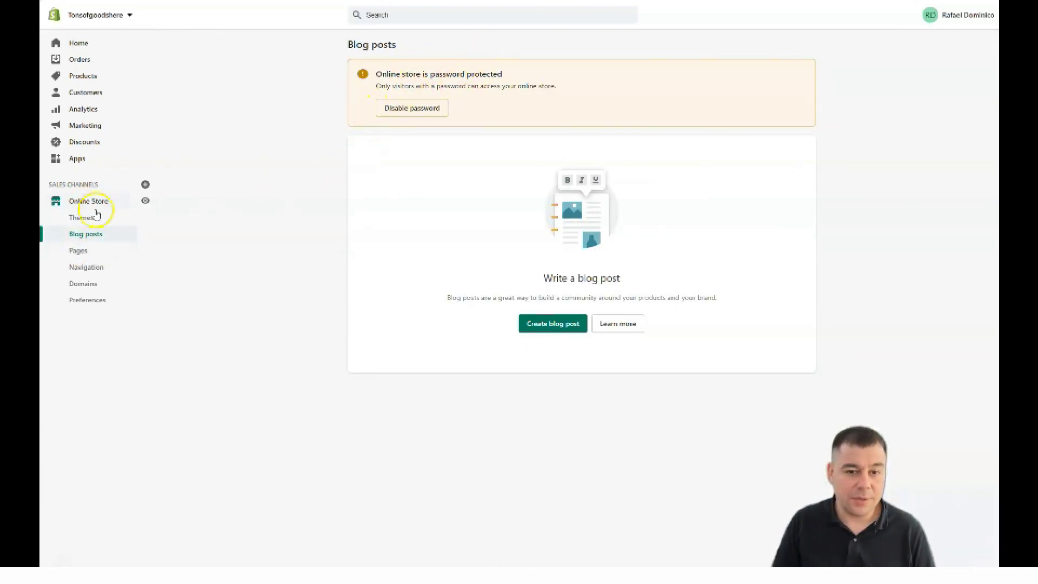
click(80, 252)
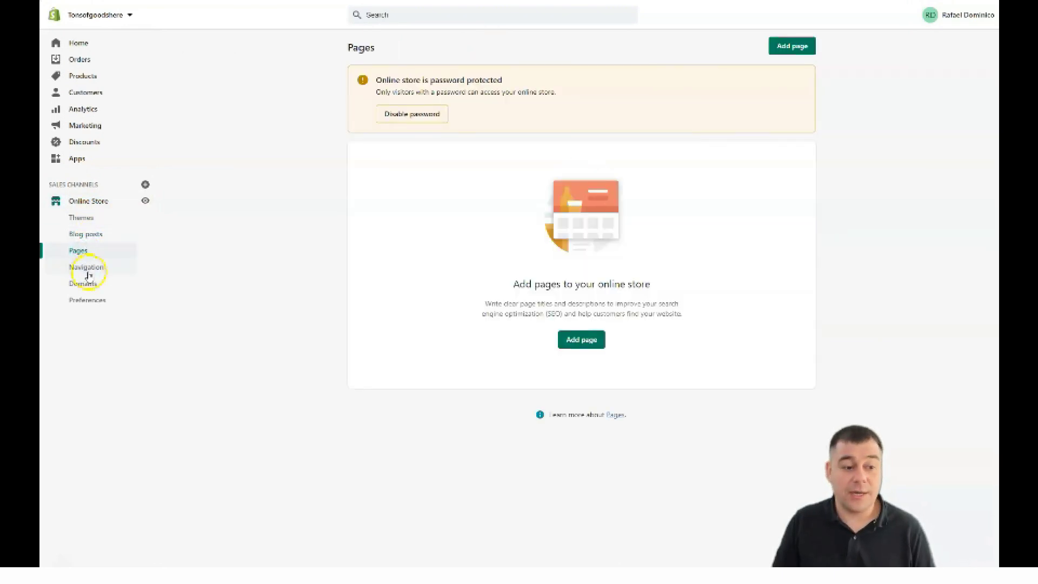
click(85, 268)
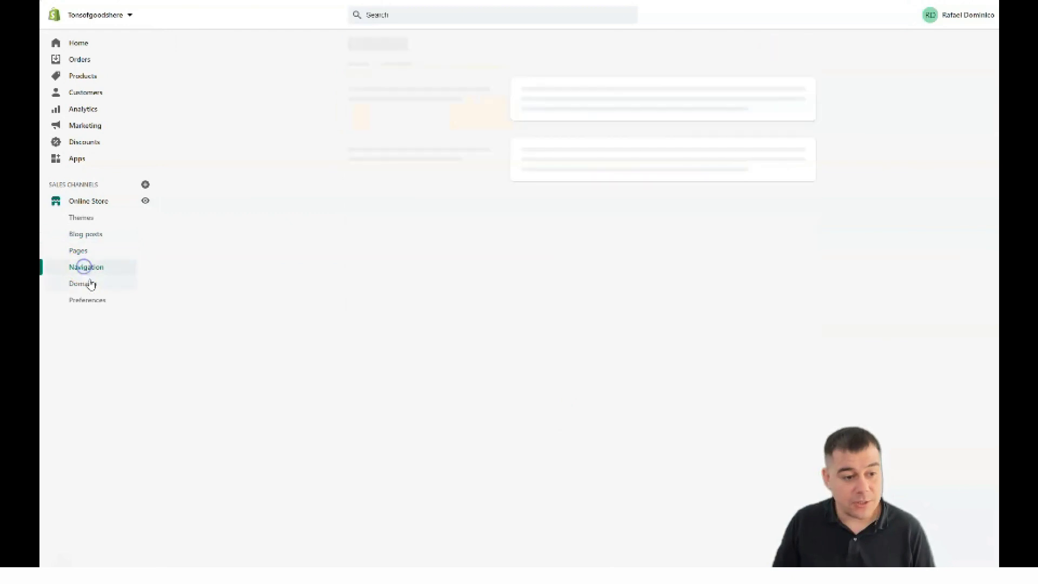
click(84, 283)
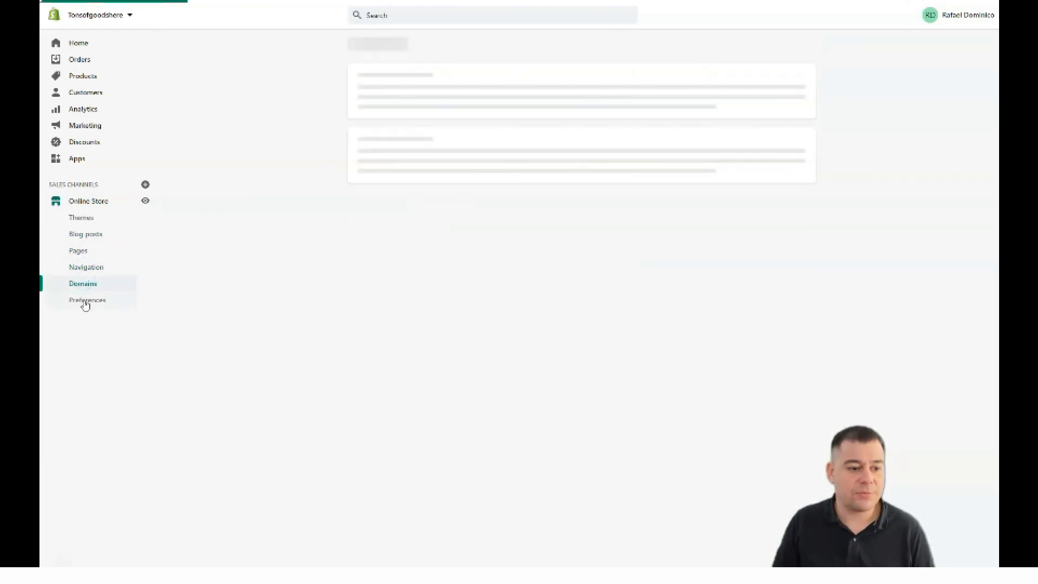
Examine the online store's Preferences, from title and meta description through Google Analytics and customer privacy to password and spam protection.
click(85, 301)
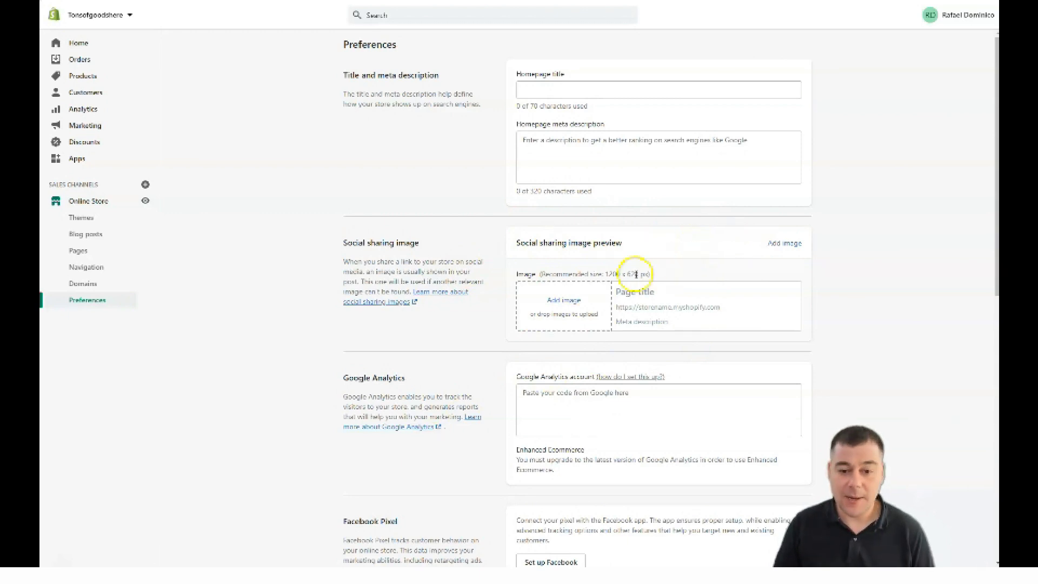
scroll(544, 295, down, 1)
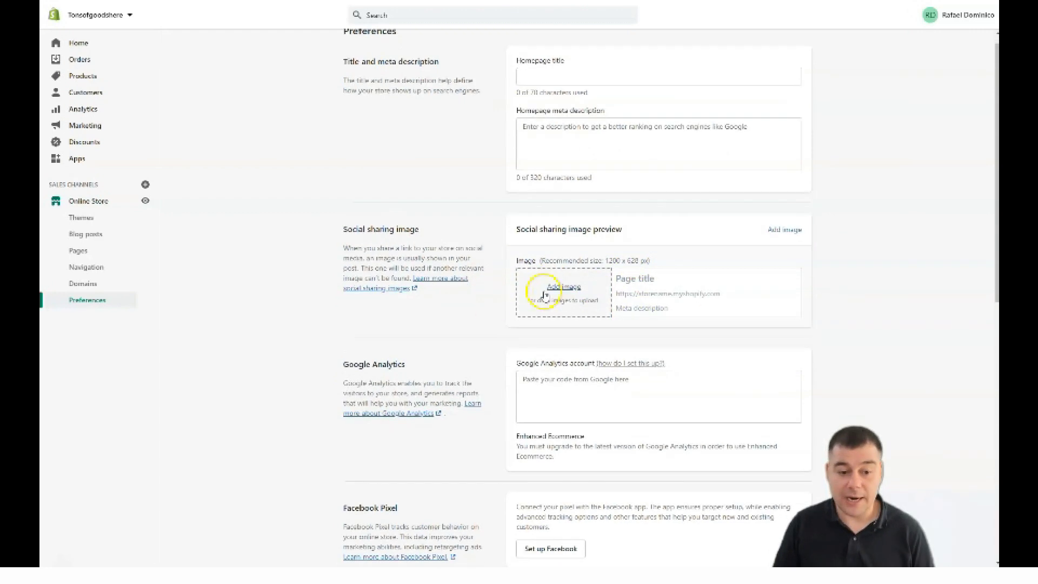
scroll(541, 292, down, 3)
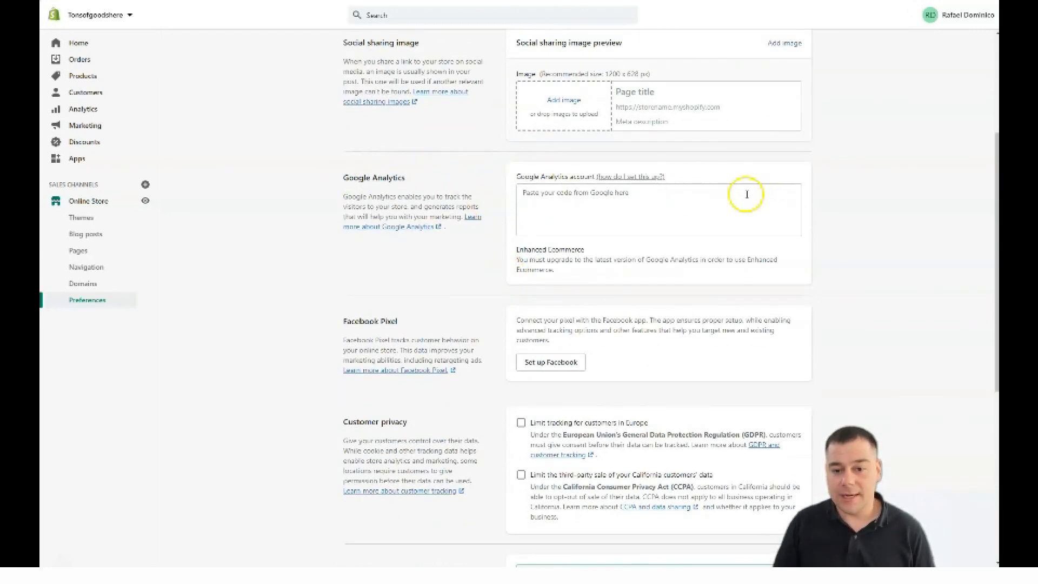
click(641, 237)
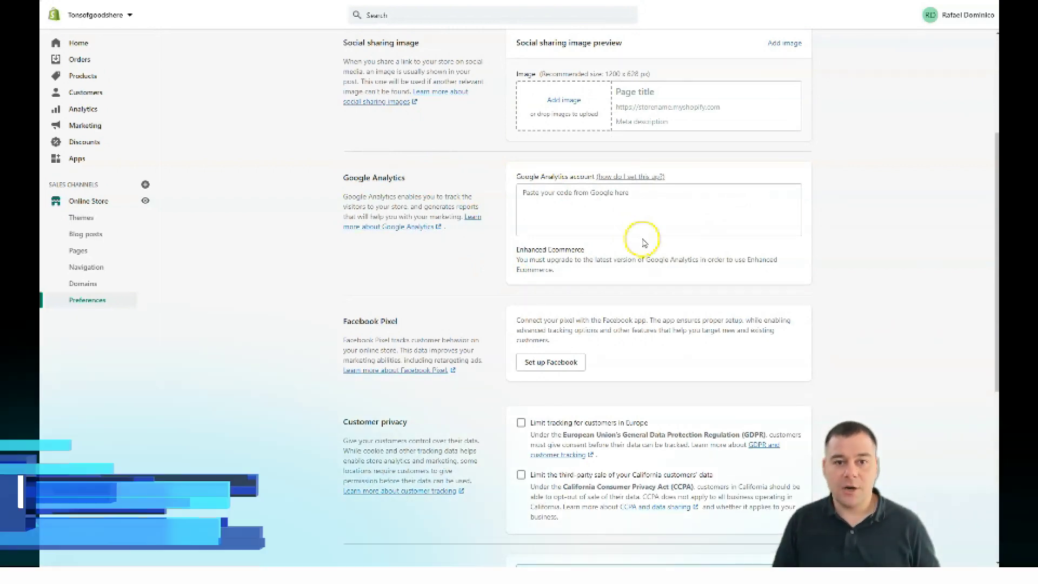
click(632, 232)
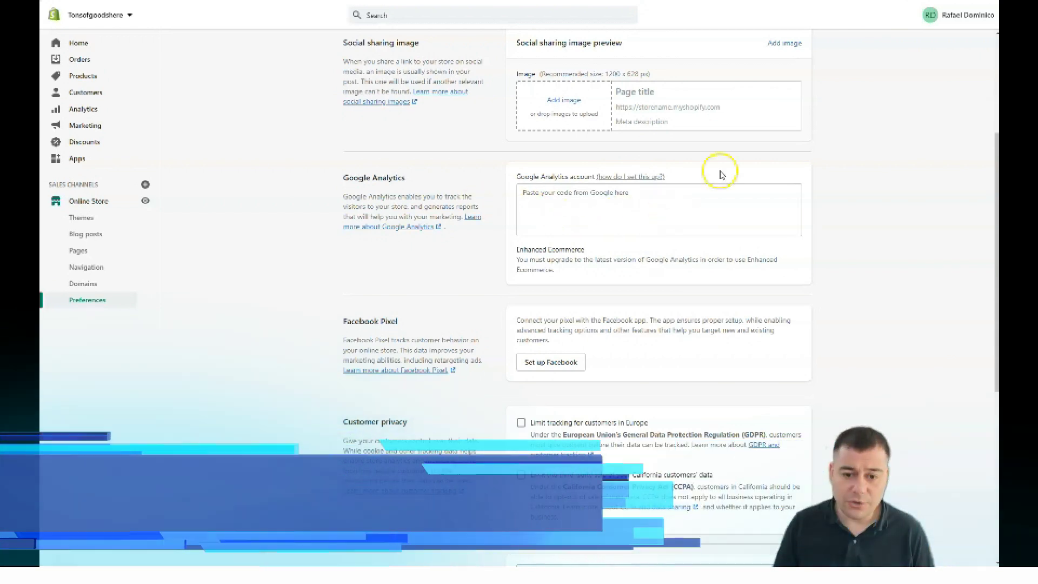
scroll(428, 198, down, 2)
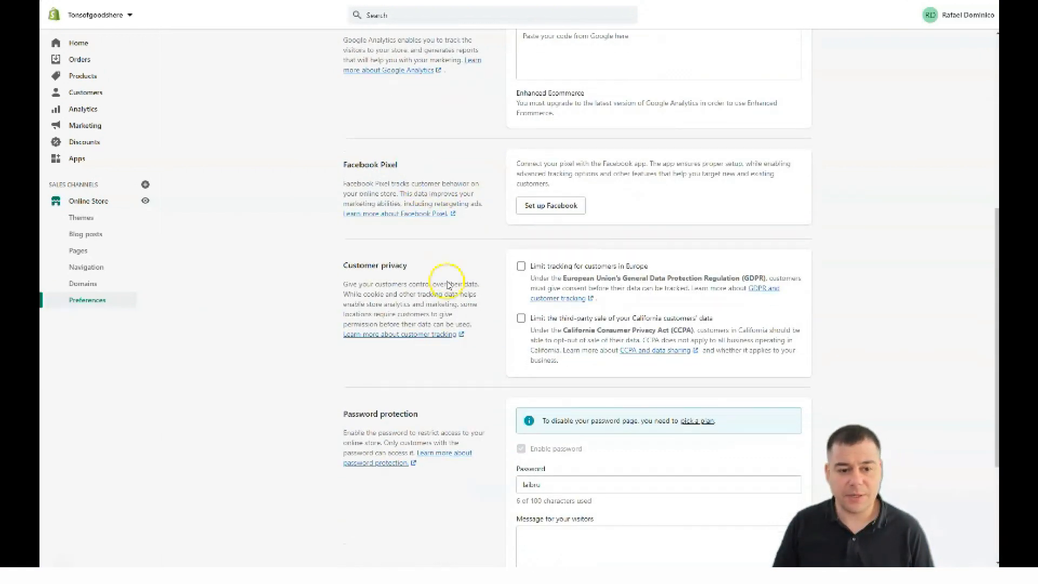
scroll(447, 273, down, 2)
scroll(513, 216, down, 2)
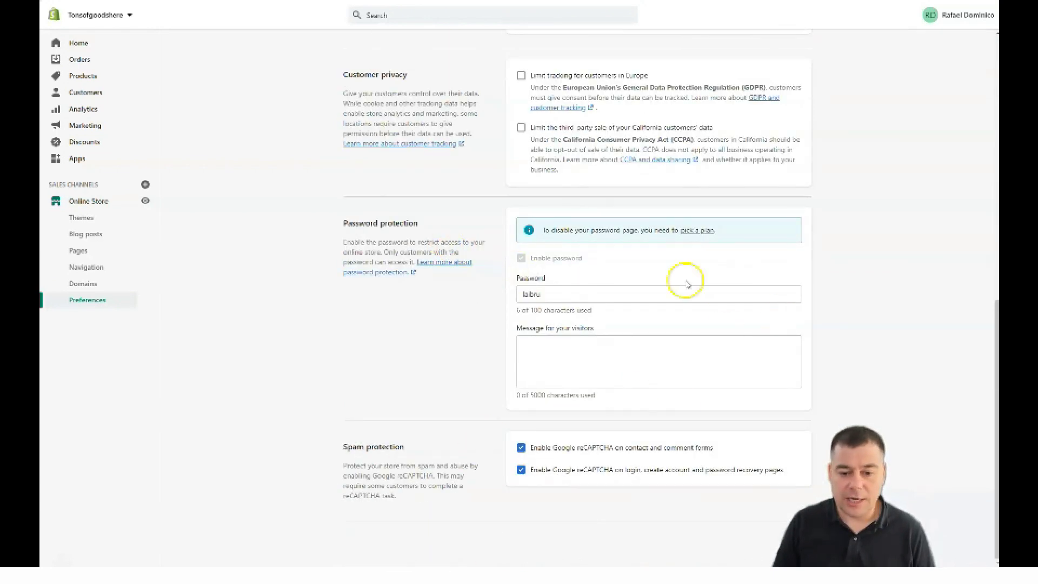
scroll(406, 395, up, 5)
scroll(407, 395, up, 4)
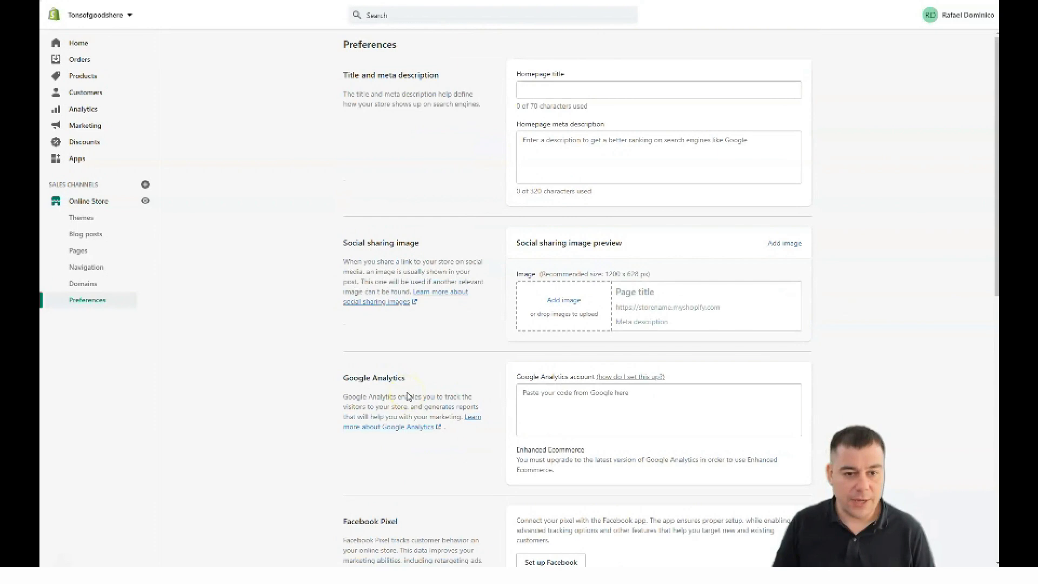
scroll(407, 394, down, 10)
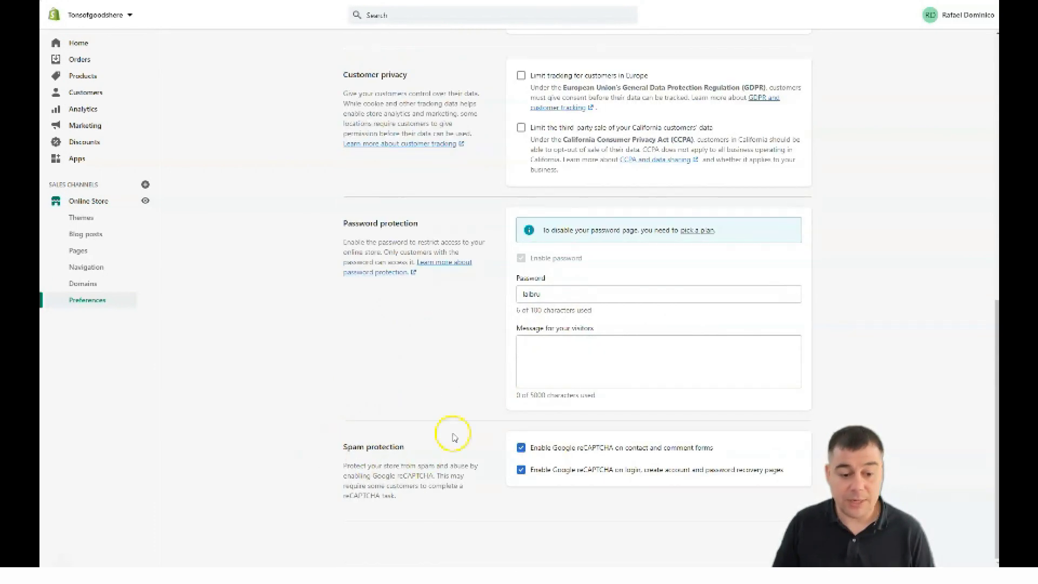
scroll(494, 373, up, 10)
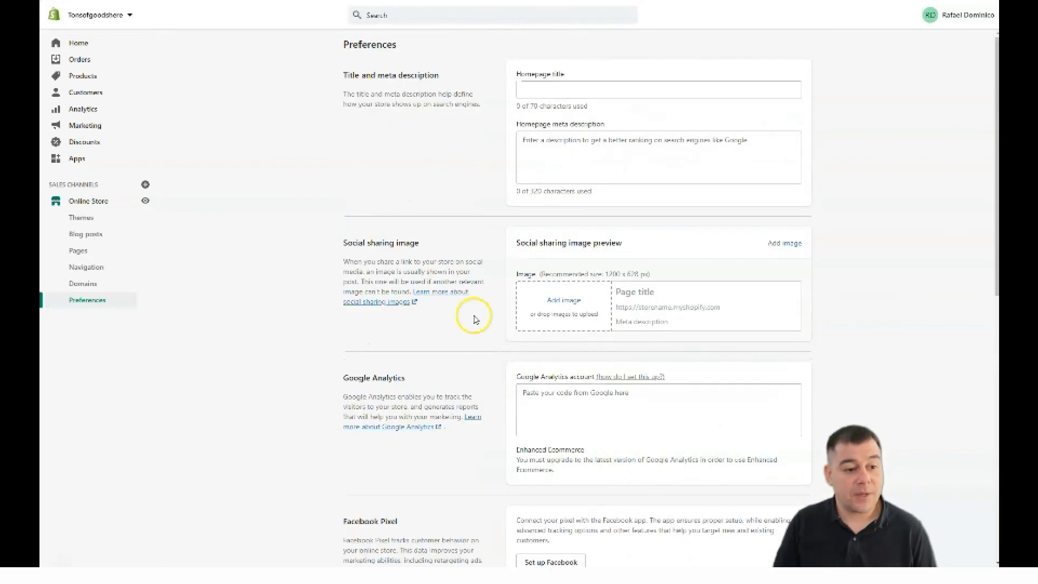
Go to the store's products and start a new product to open its blank form.
click(83, 76)
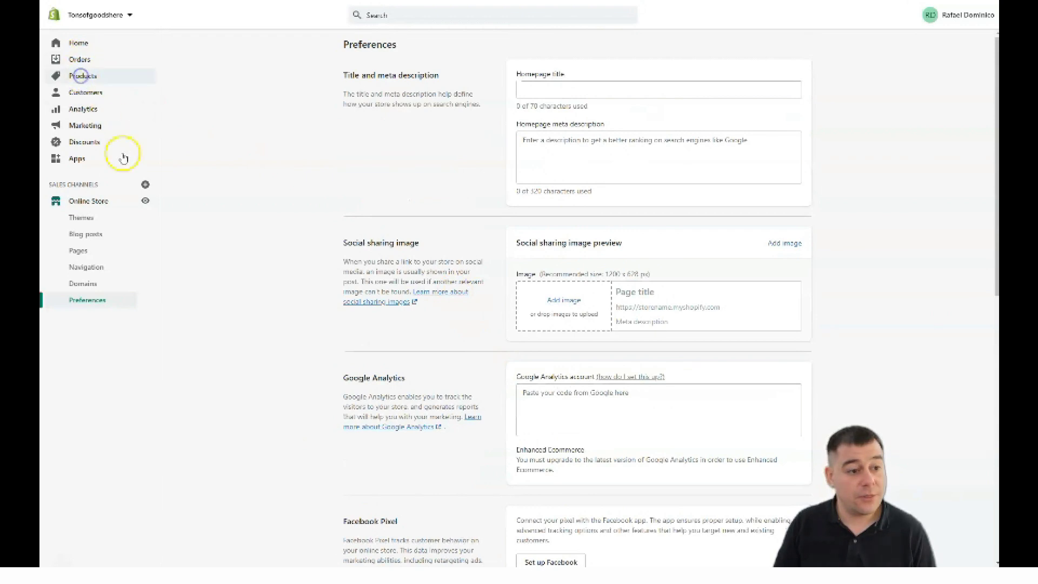
click(543, 262)
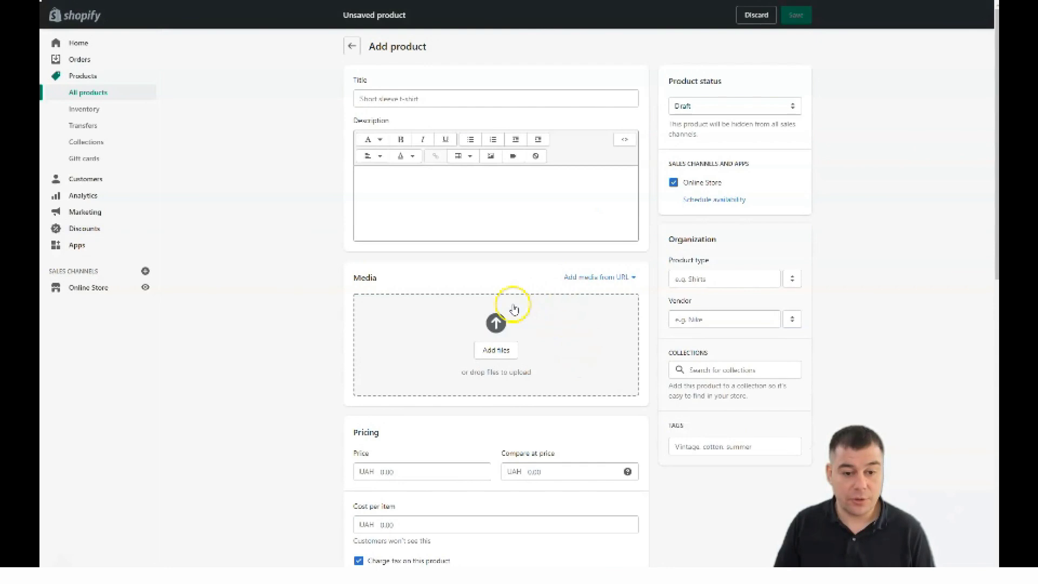
Set the new product's price to 200, compare at price to 299 and cost per item to 75, and try toggling the tax charge.
click(410, 99)
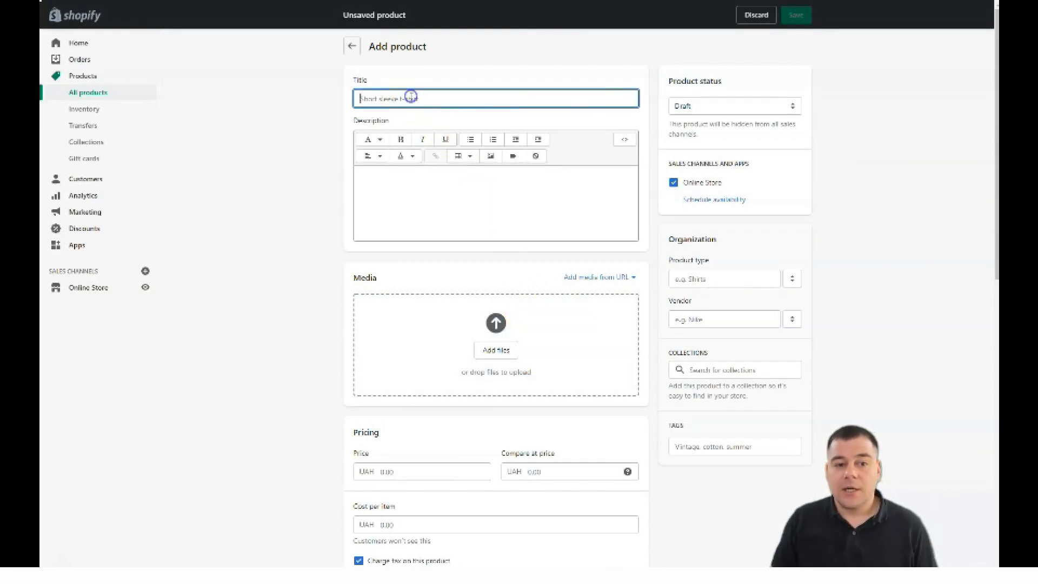
click(412, 209)
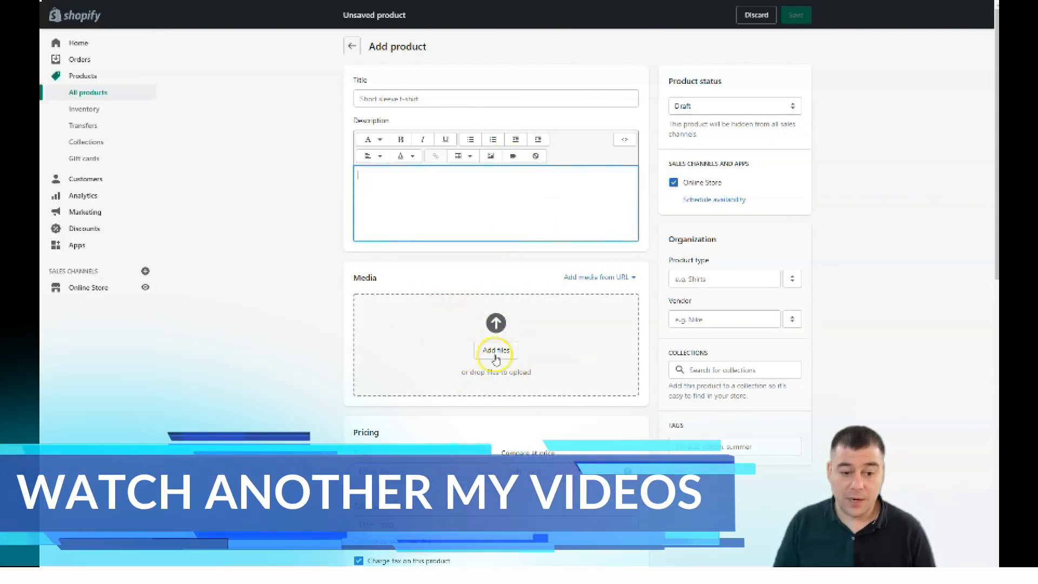
scroll(470, 325, down, 6)
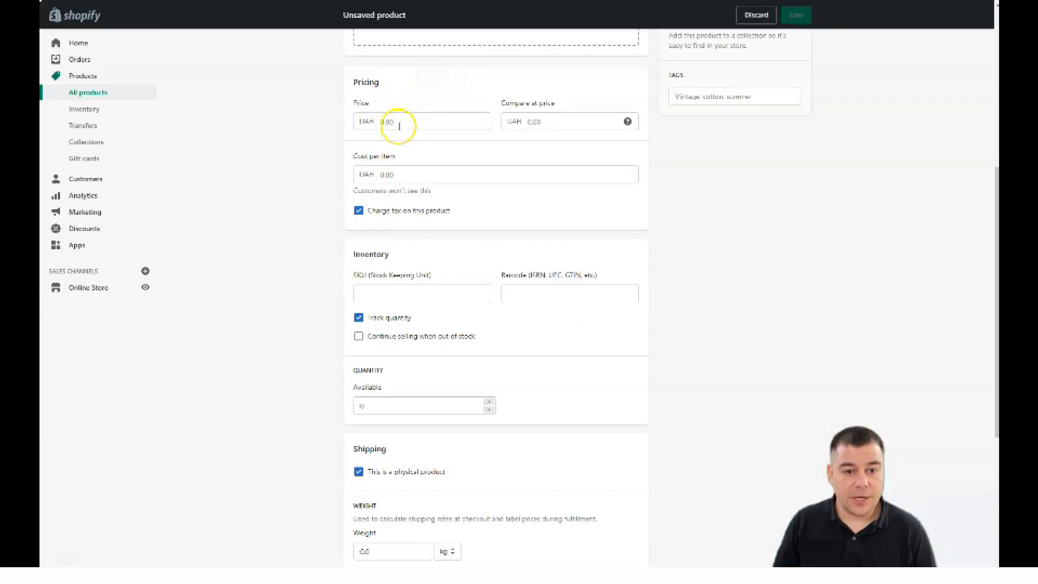
click(399, 122)
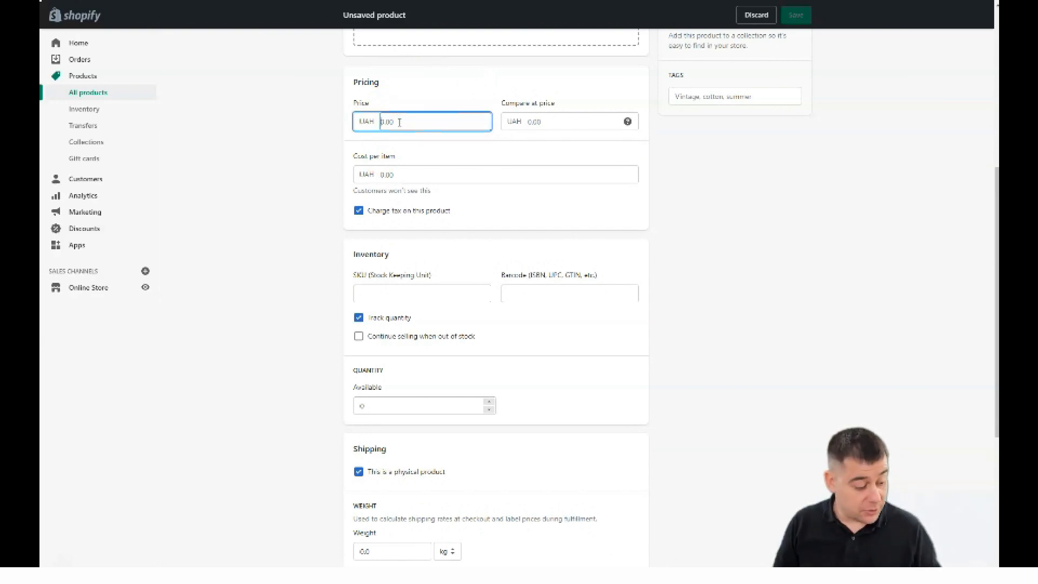
text(200)
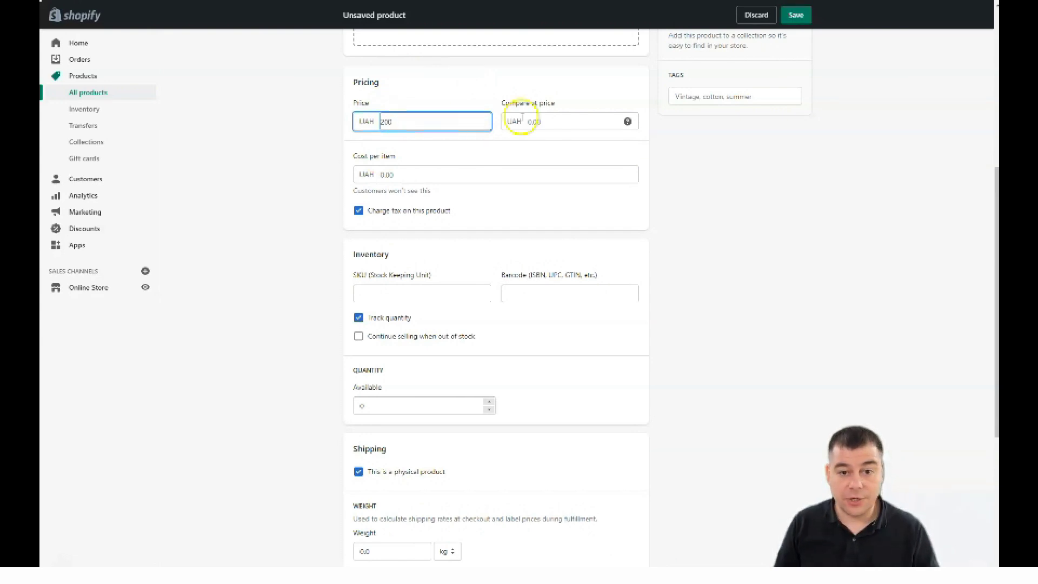
click(562, 122)
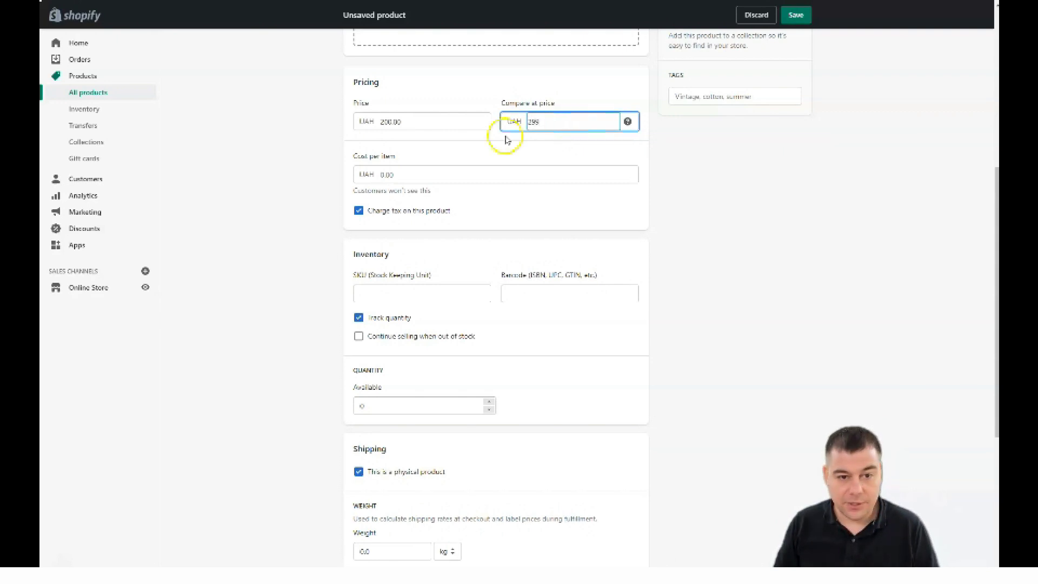
click(440, 174)
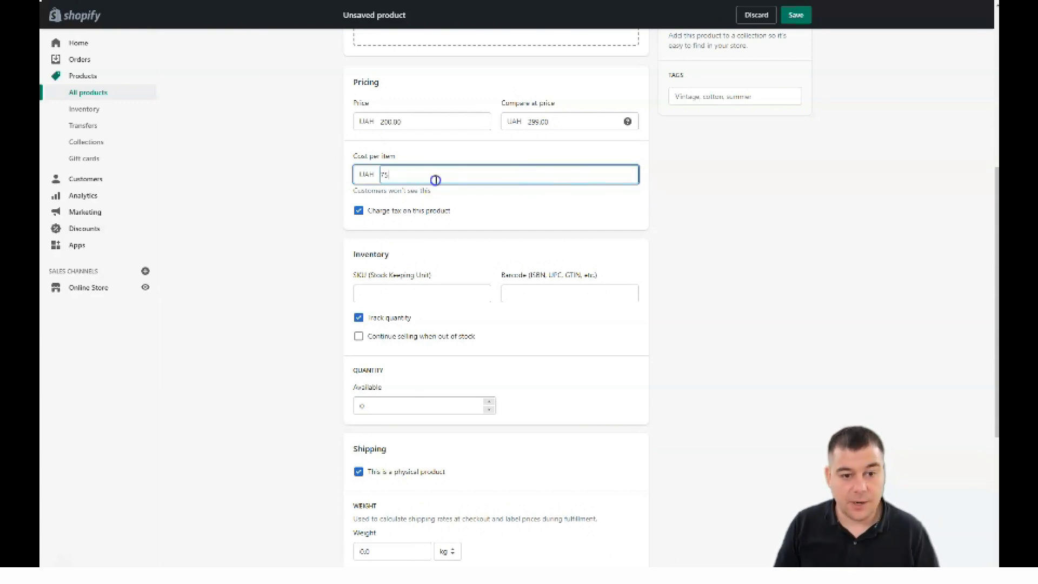
click(389, 210)
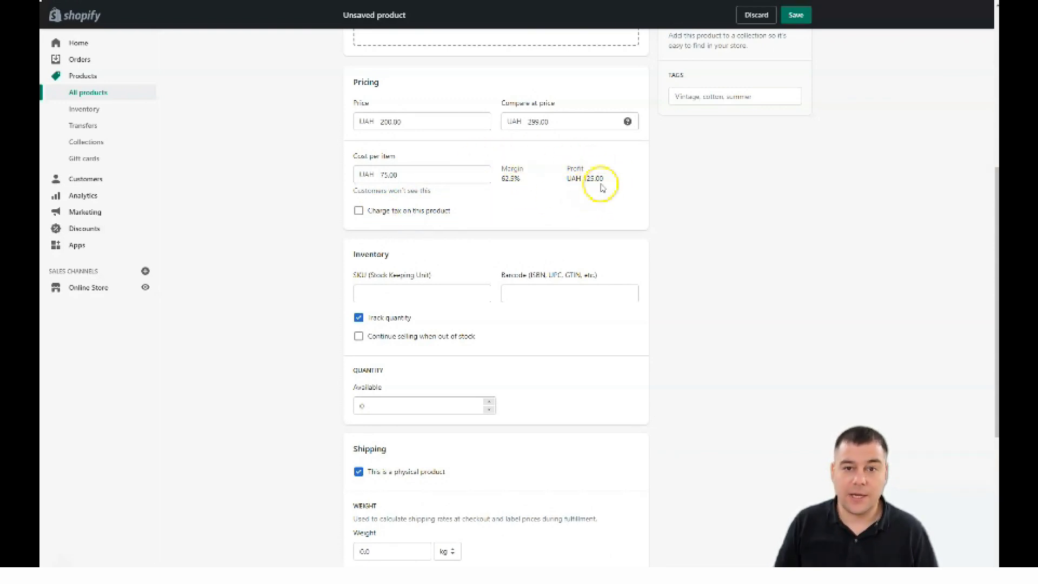
click(359, 211)
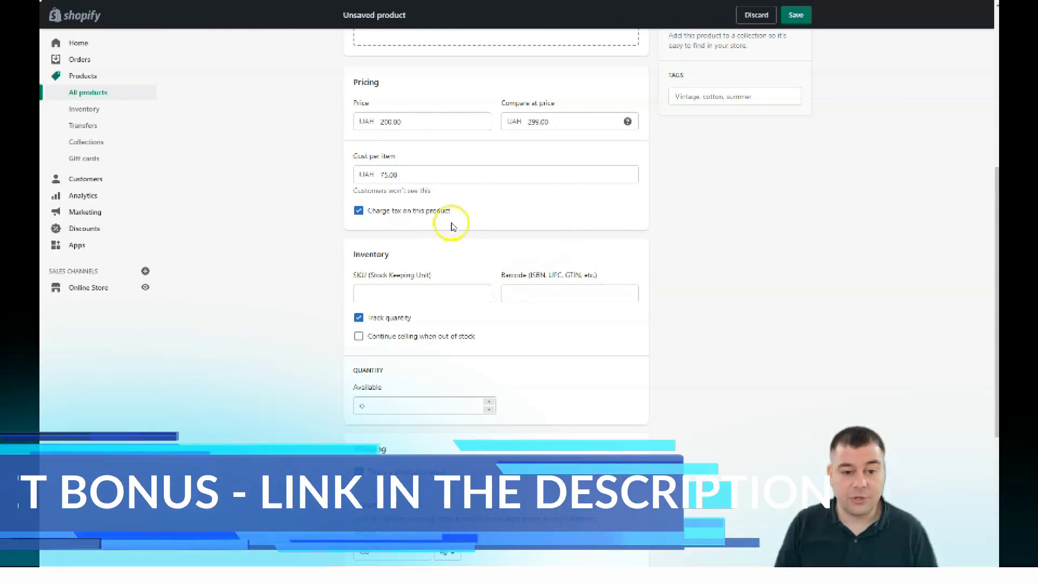
Look through the product form's inventory, quantity, shipping, customs information, variants and search engine listing sections.
scroll(452, 227, down, 4)
scroll(485, 225, down, 2)
scroll(484, 222, up, 3)
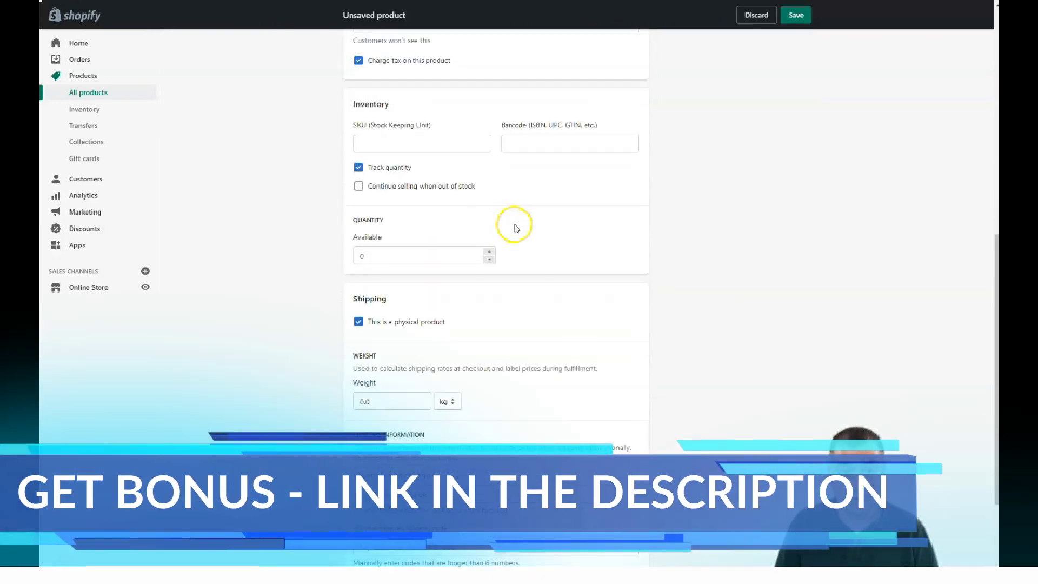
scroll(565, 235, down, 4)
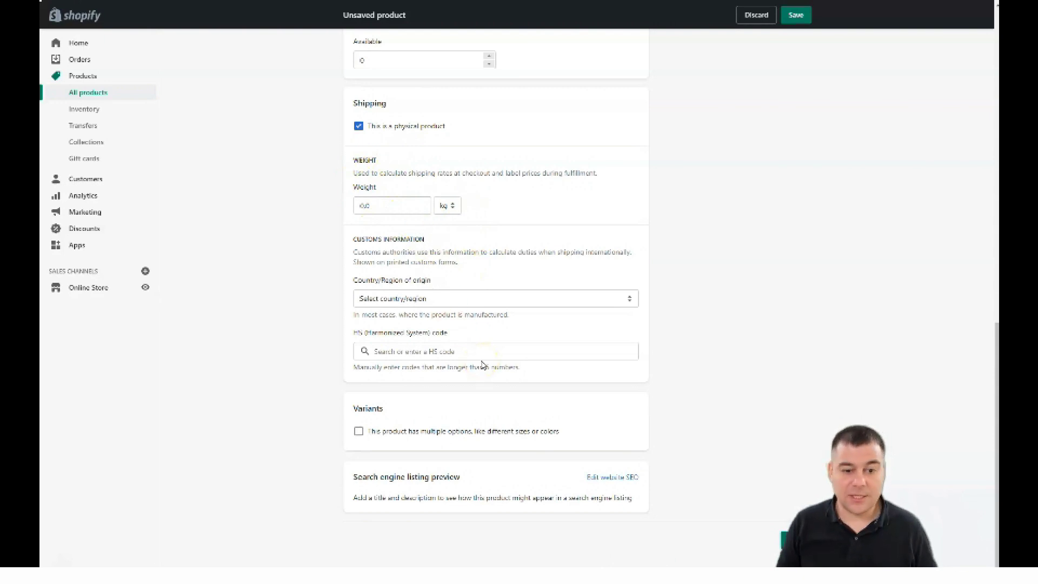
Leave the product form for the admin Home page and discard the unsaved product.
scroll(497, 373, up, 20)
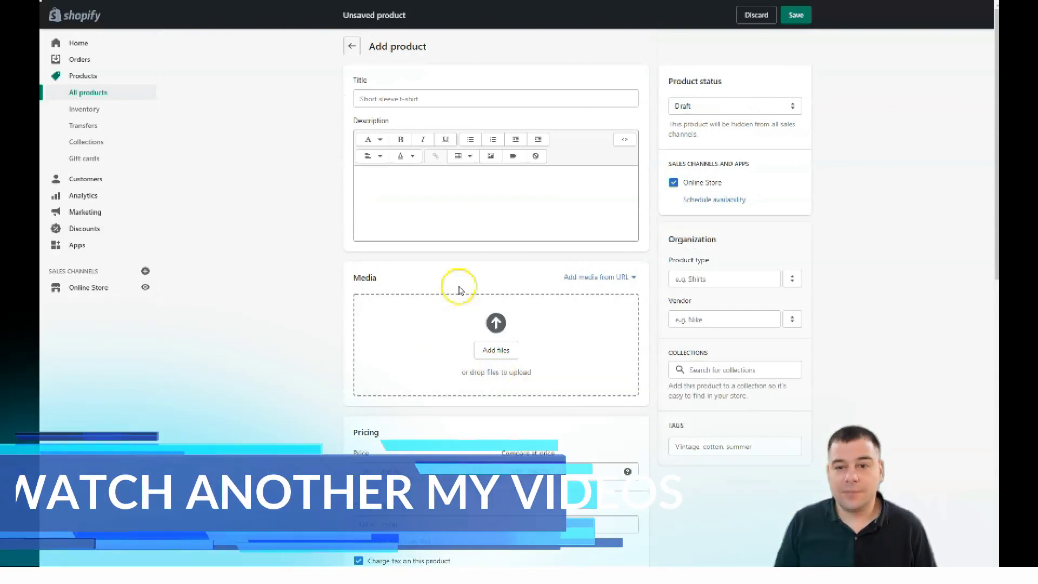
click(76, 45)
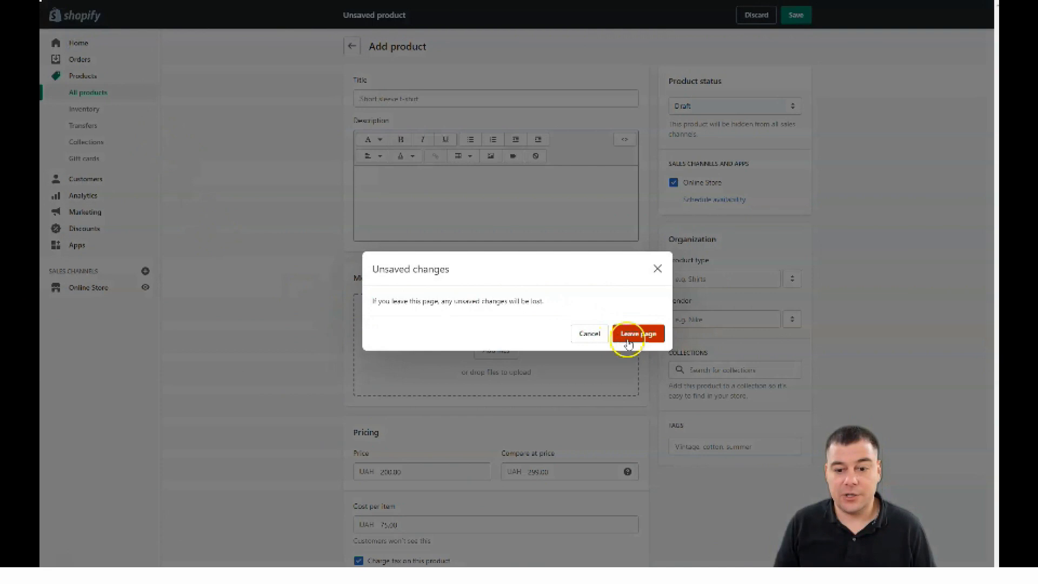
click(638, 334)
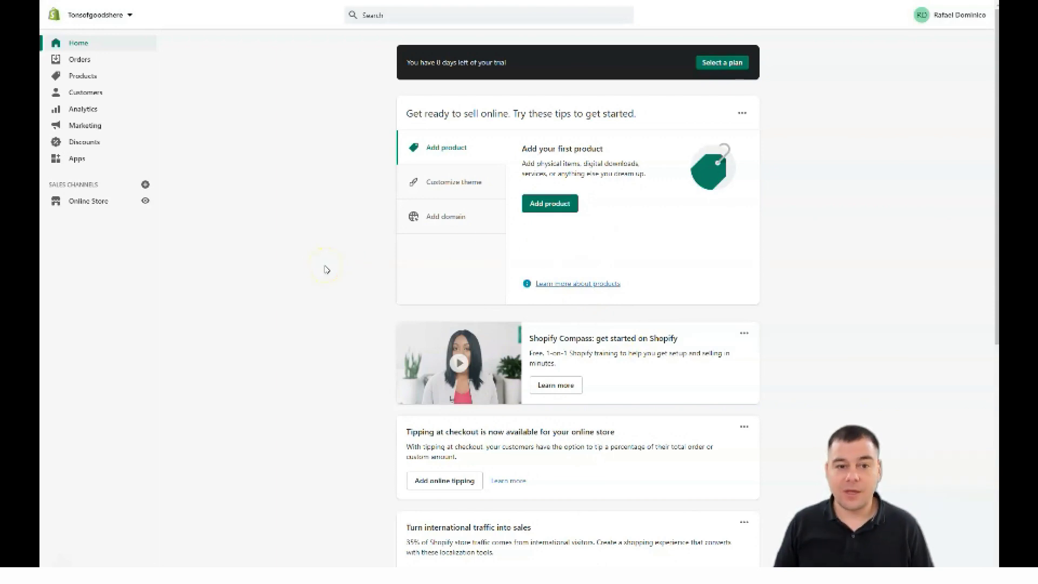
Examine the Home page's cards, from the getting-started tips through tipping and international sales to email verification and suggested reading.
scroll(326, 268, down, 5)
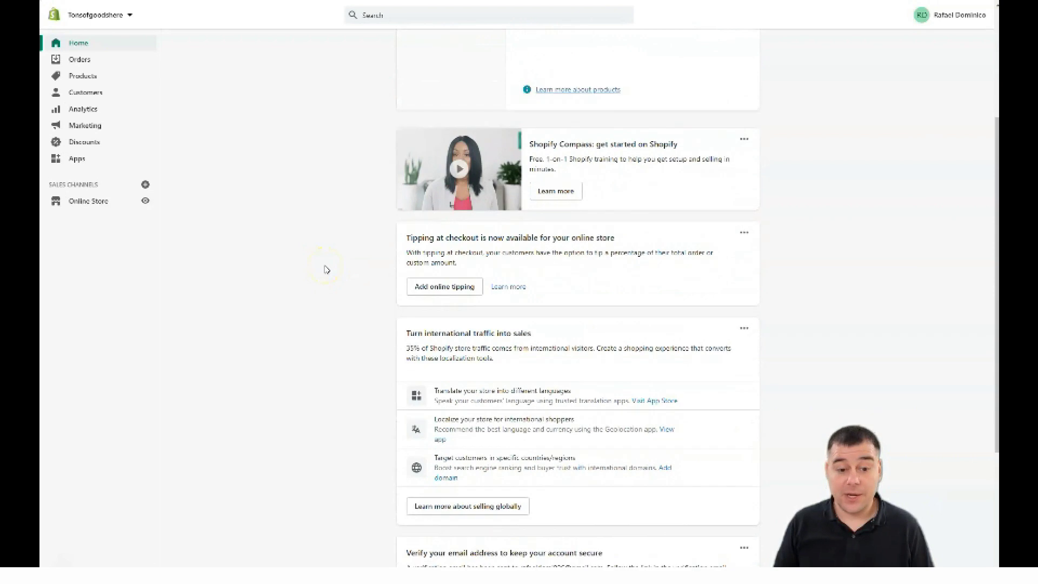
scroll(325, 269, up, 2)
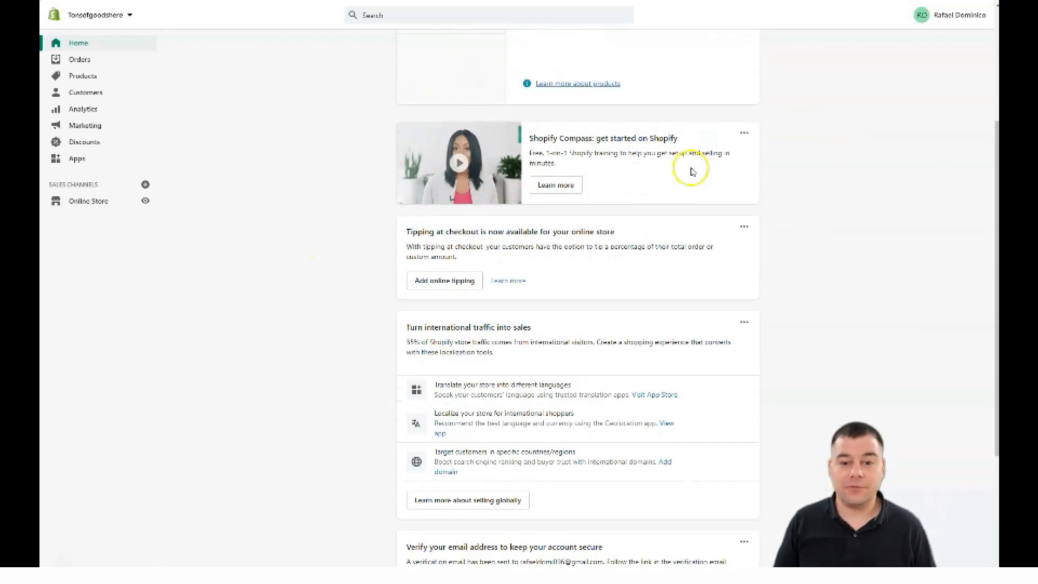
scroll(384, 294, down, 3)
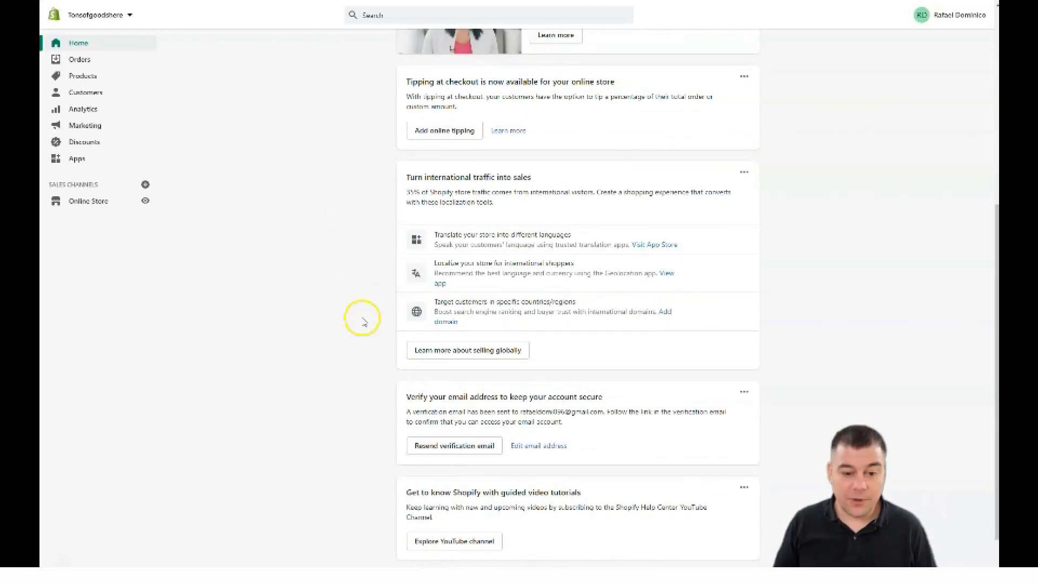
scroll(364, 311, down, 2)
scroll(365, 308, up, 4)
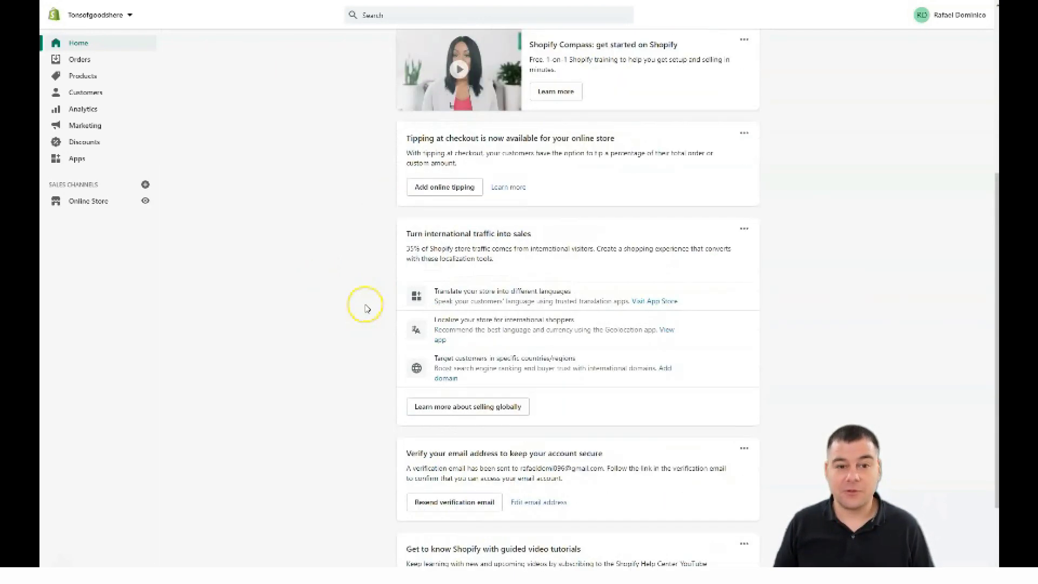
scroll(366, 308, up, 5)
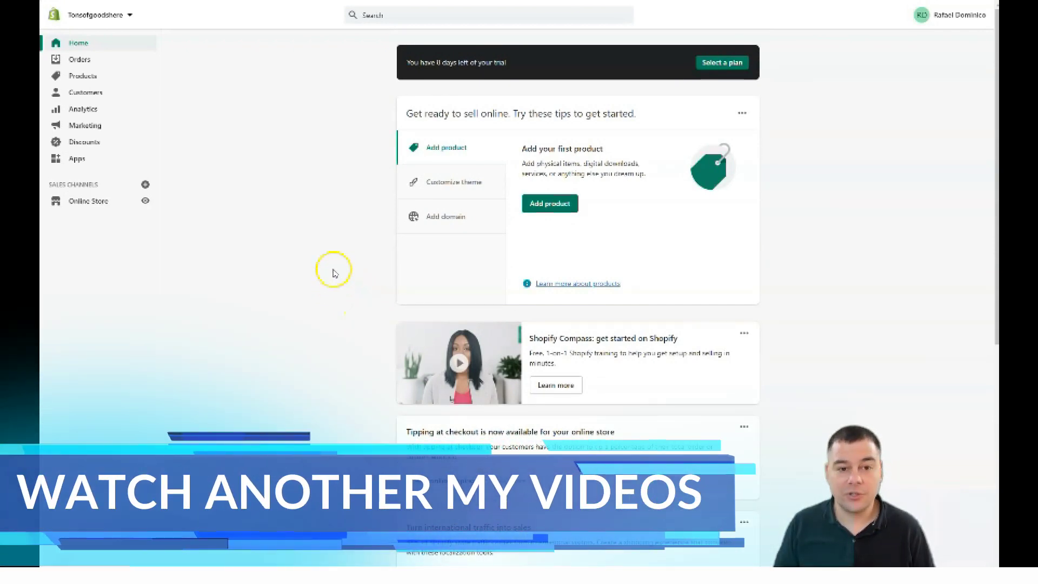
scroll(334, 273, down, 9)
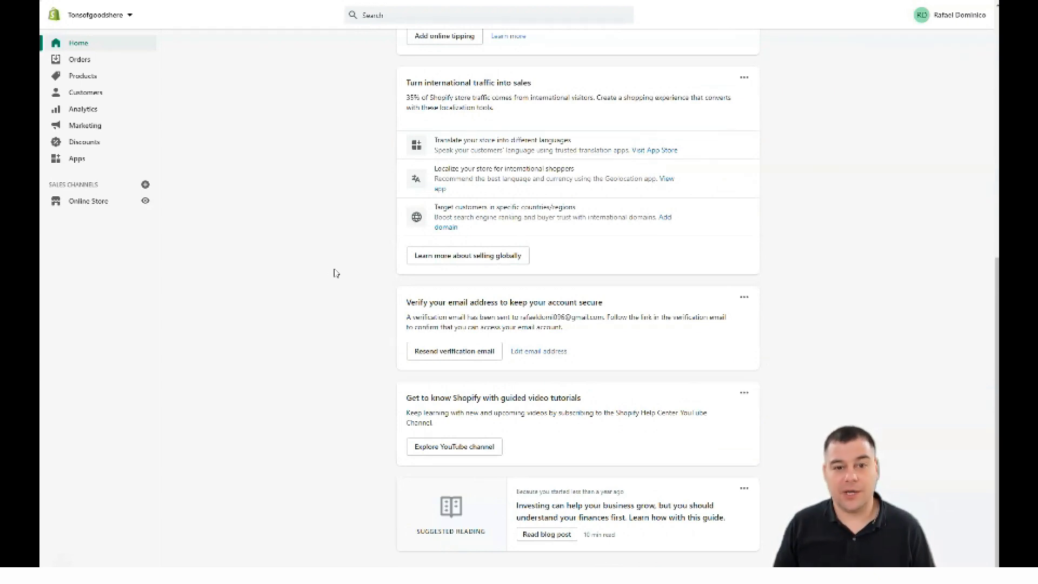
scroll(333, 273, up, 9)
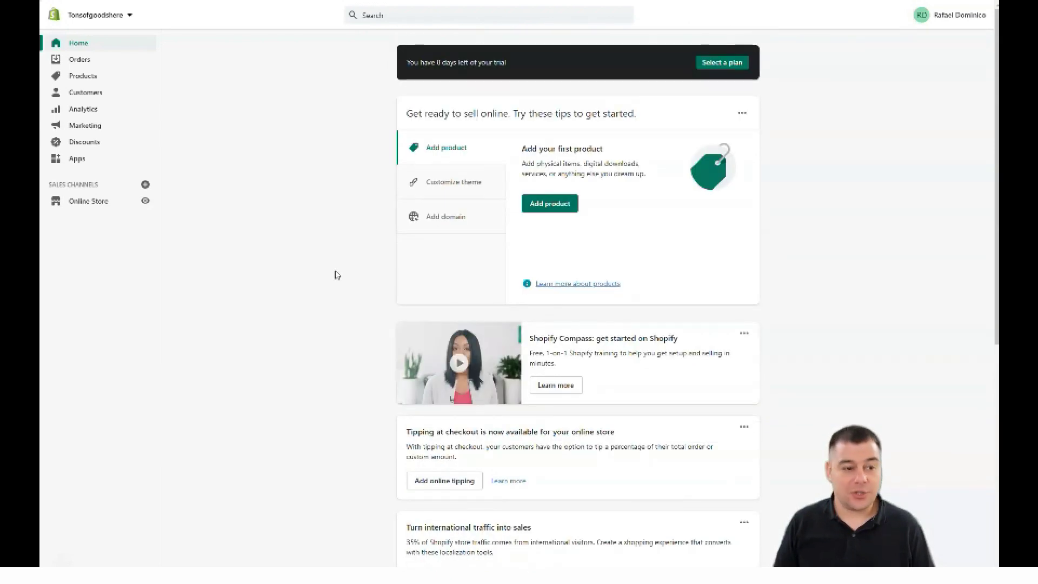